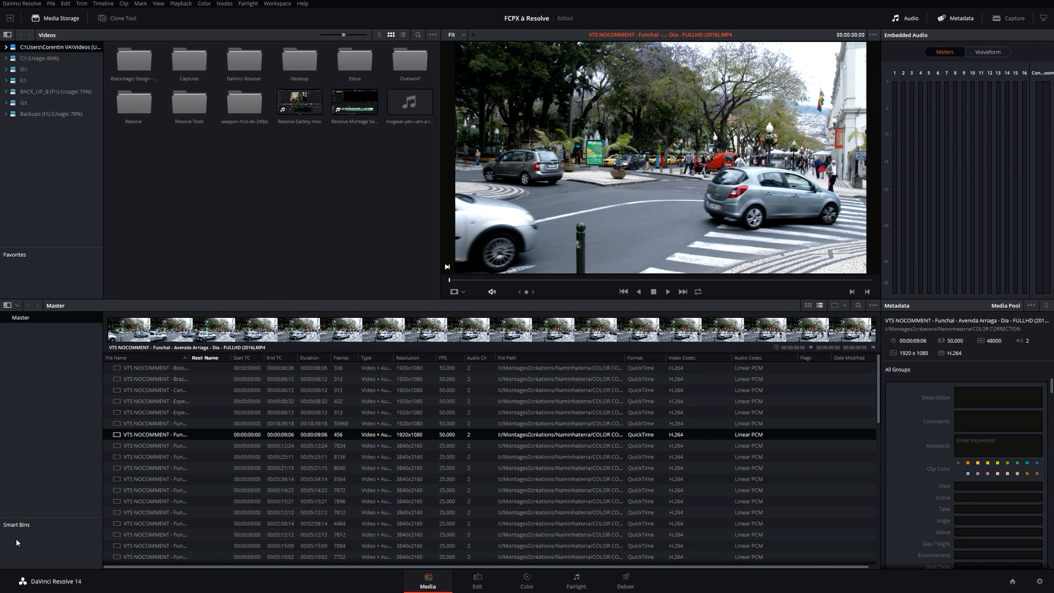
# Add a new bin named "Séquence" under the Master bin.
pyautogui.rightClick(30, 377)
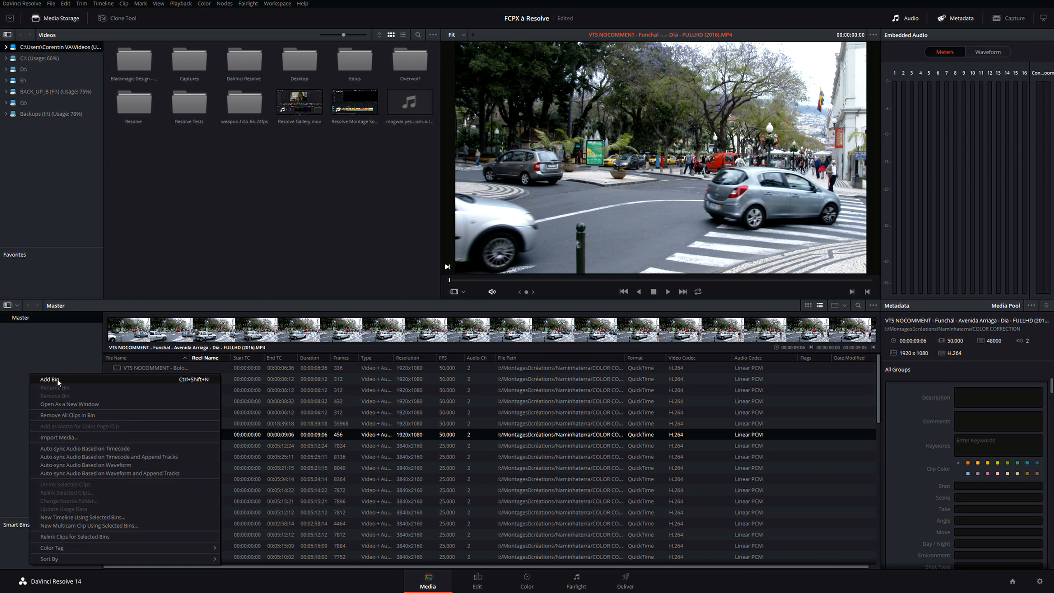
pyautogui.click(49, 380)
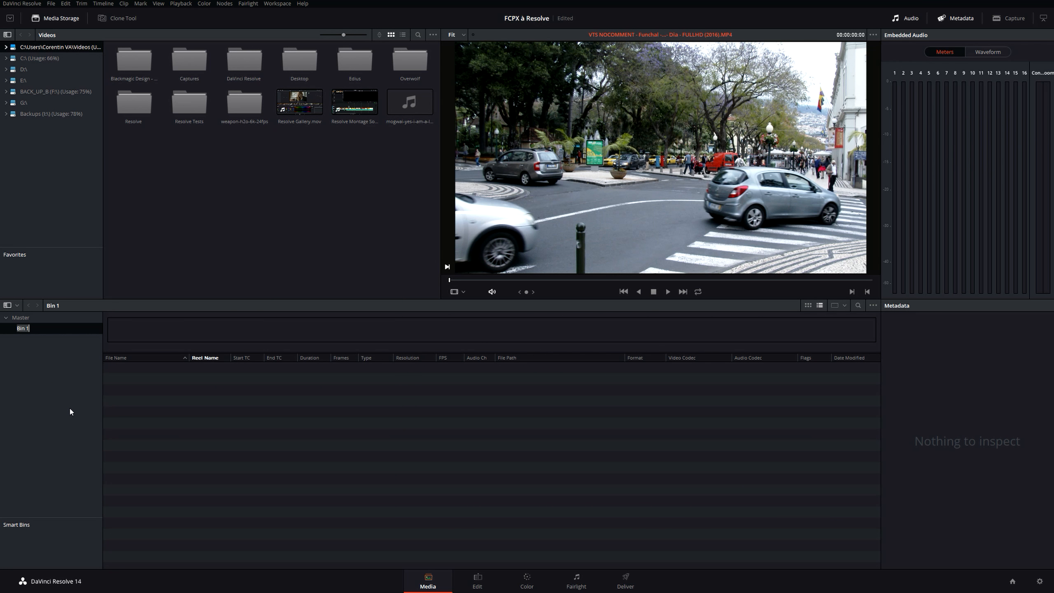
pyautogui.write('Séquence')
pyautogui.press('Return')
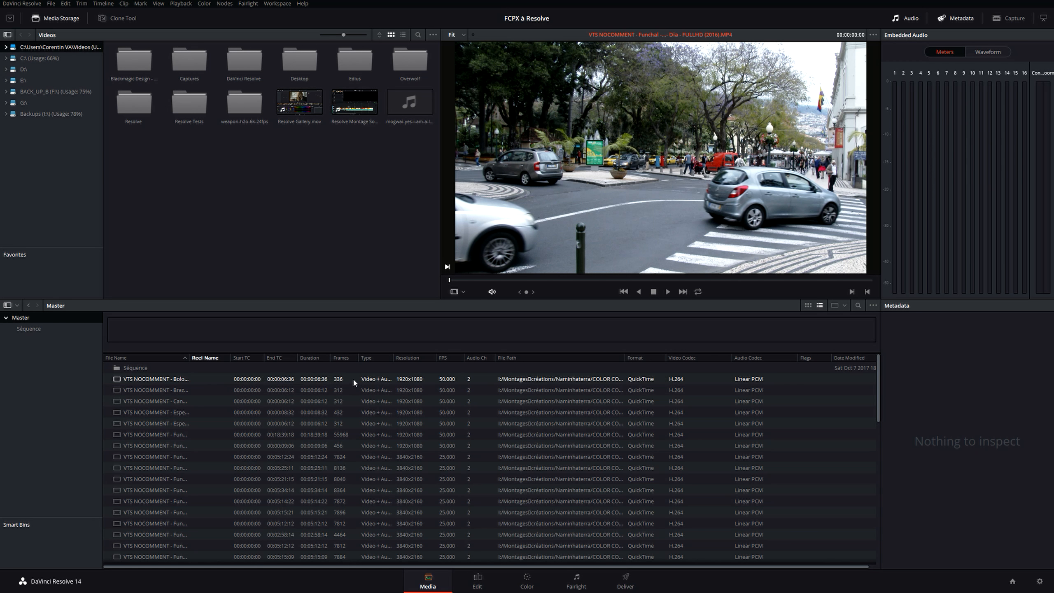
# Move the first five clips, from Bolo do Caco through the second "Espe..." clip, into the Séquence bin.
pyautogui.click(353, 379)
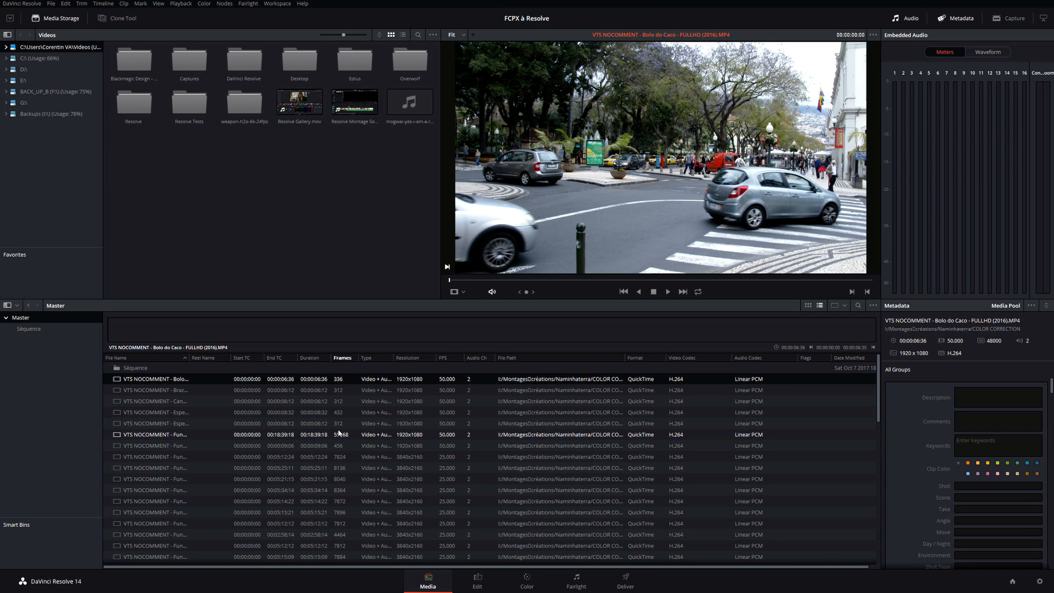
pyautogui.keyDown('shift'); pyautogui.click(192, 425); pyautogui.keyUp('shift')
pyautogui.moveTo(195, 391); pyautogui.dragTo(141, 368)
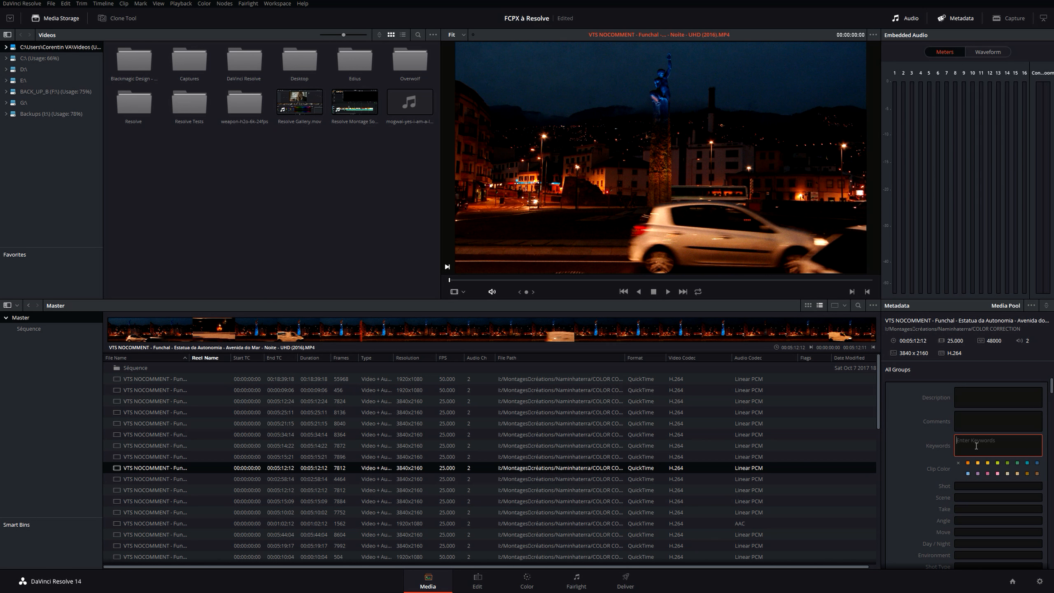
# Hide the audio meters and add the keyword "Extérieur" to the Funchal - Estatua da Autonomia clip.
pyautogui.click(923, 20)
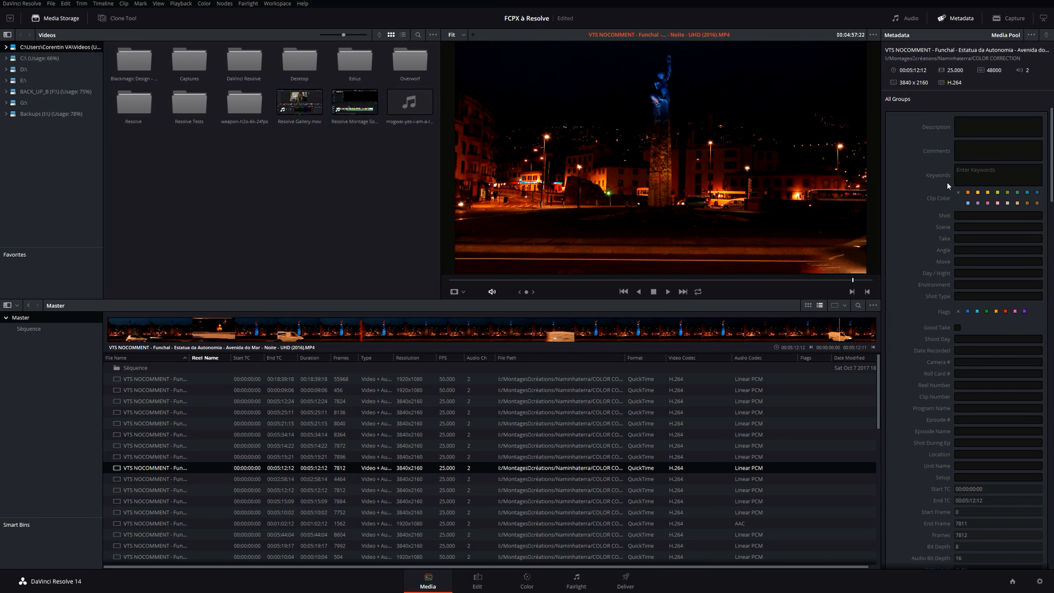
pyautogui.click(996, 174)
pyautogui.write('Extérieur')
pyautogui.press('Return')
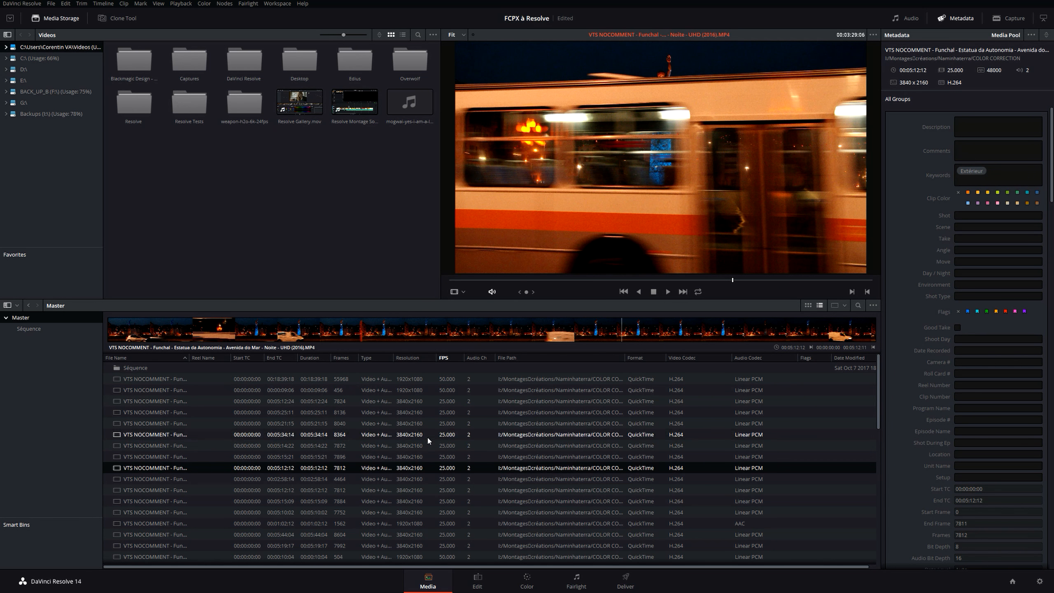
# Add the keyword "Extérieur" to the Funchal - Igreja e Praça do Carmo clip.
pyautogui.click(426, 436)
pyautogui.click(444, 424)
pyautogui.click(459, 389)
pyautogui.click(451, 491)
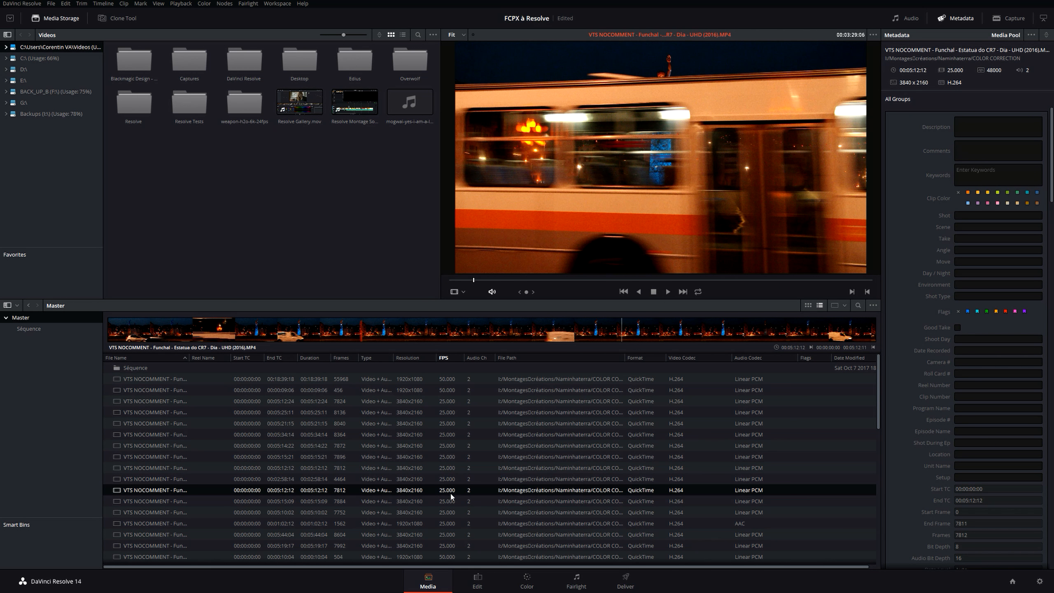
pyautogui.click(451, 535)
pyautogui.click(998, 177)
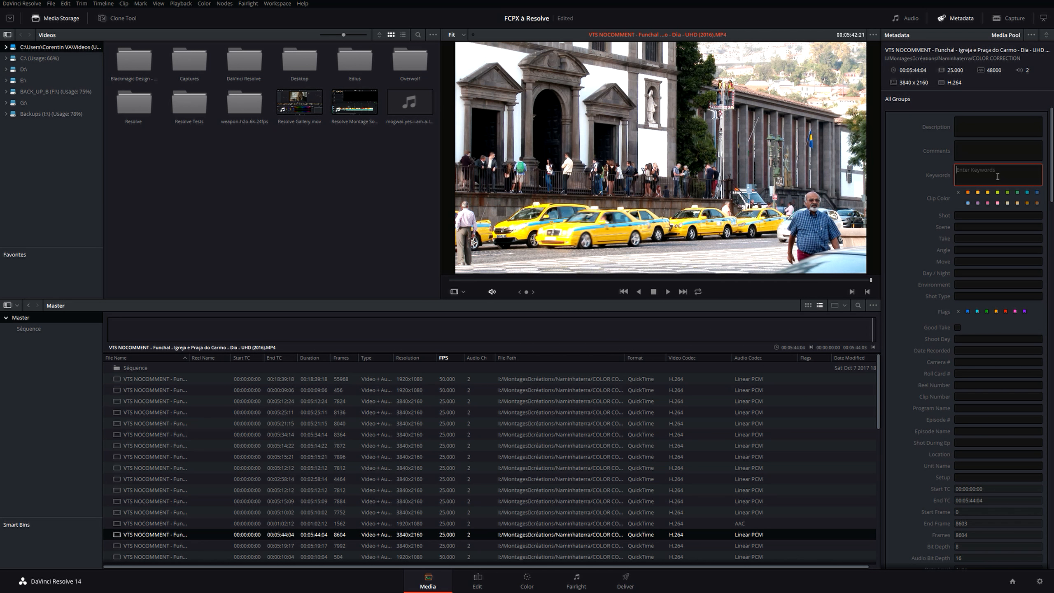
pyautogui.write('Extérieur')
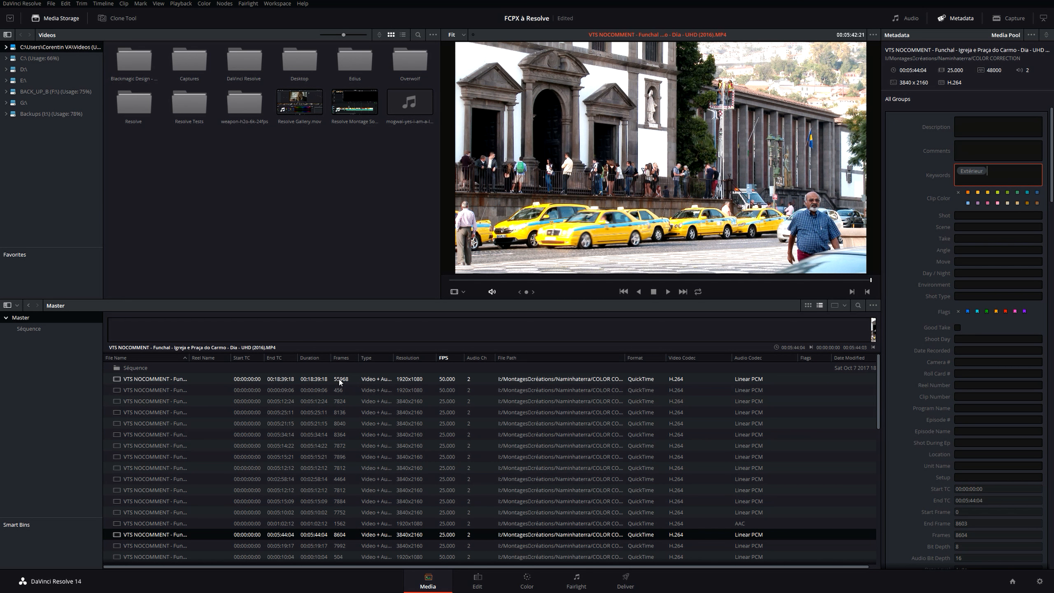
# Try to add the keyword "Extérieur" to the first four Funchal clips at once, and check their metadata individually.
pyautogui.click(340, 381)
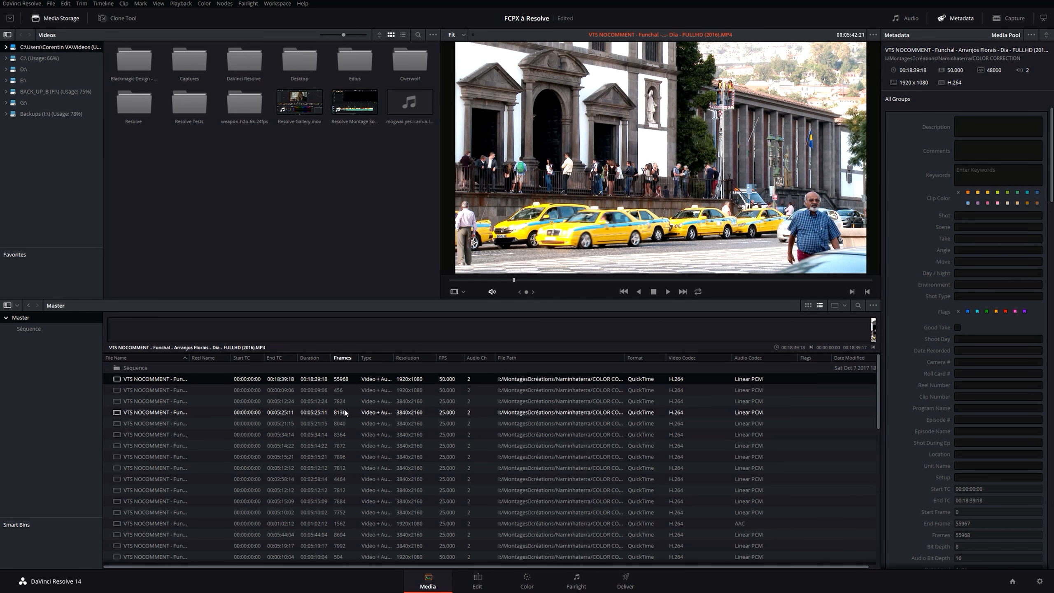
pyautogui.keyDown('shift'); pyautogui.click(345, 413); pyautogui.keyUp('shift')
pyautogui.click(1005, 179)
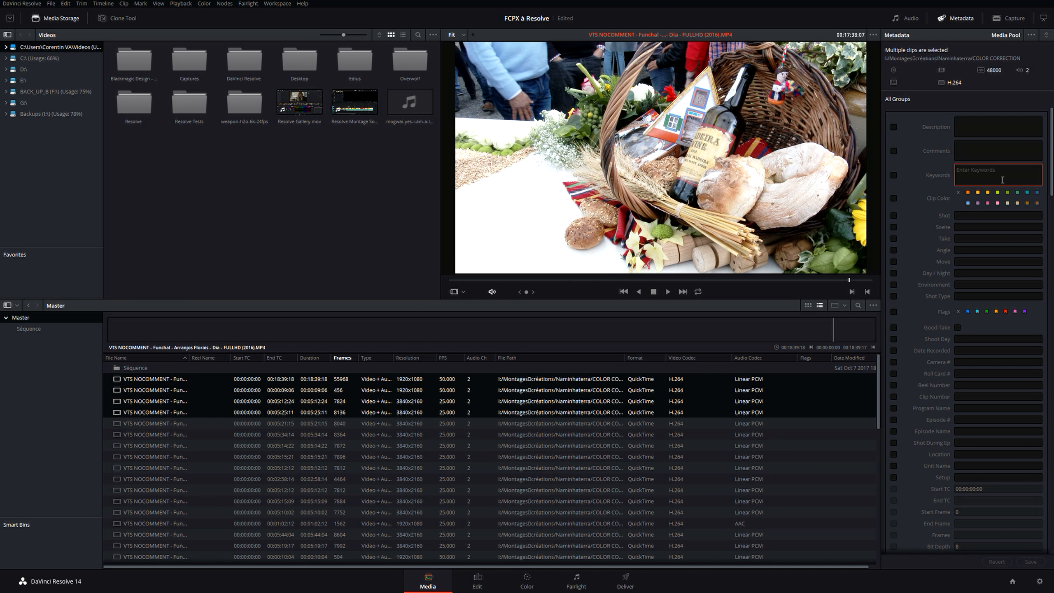
pyautogui.write('Extérieur')
pyautogui.press('Return')
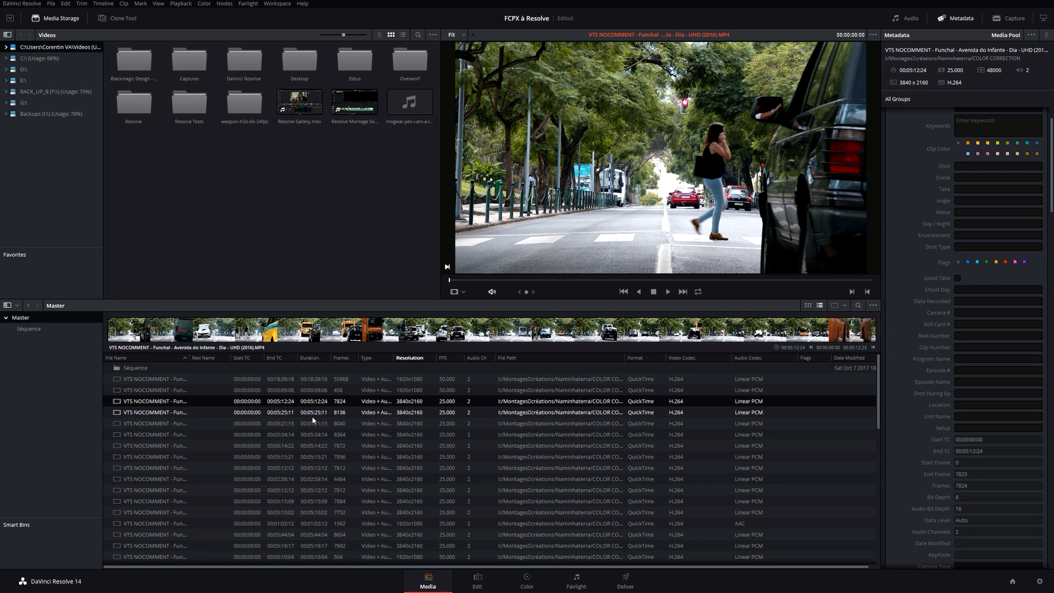
pyautogui.click(327, 392)
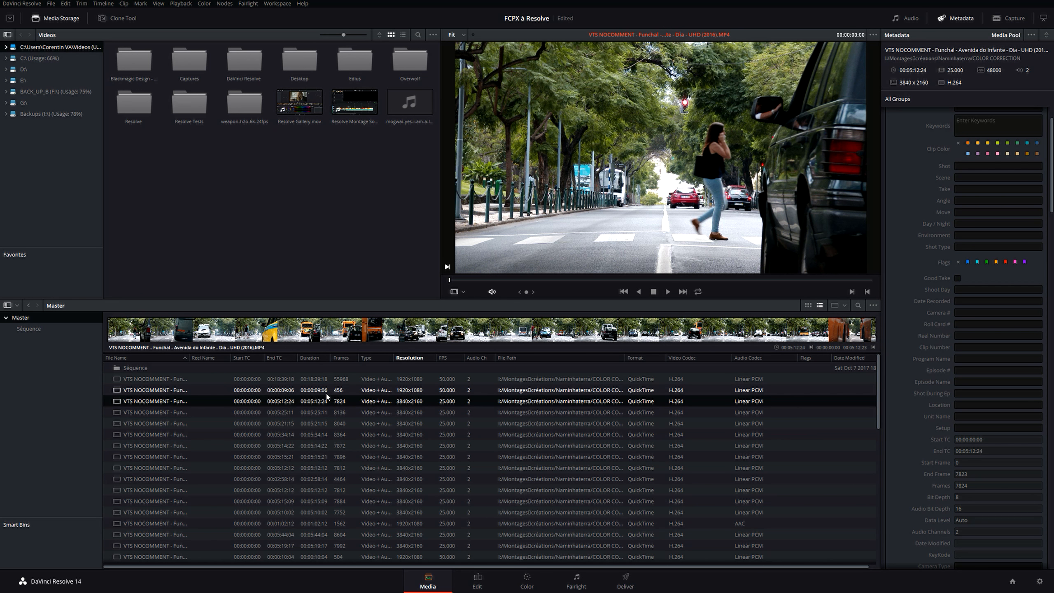
pyautogui.click(342, 380)
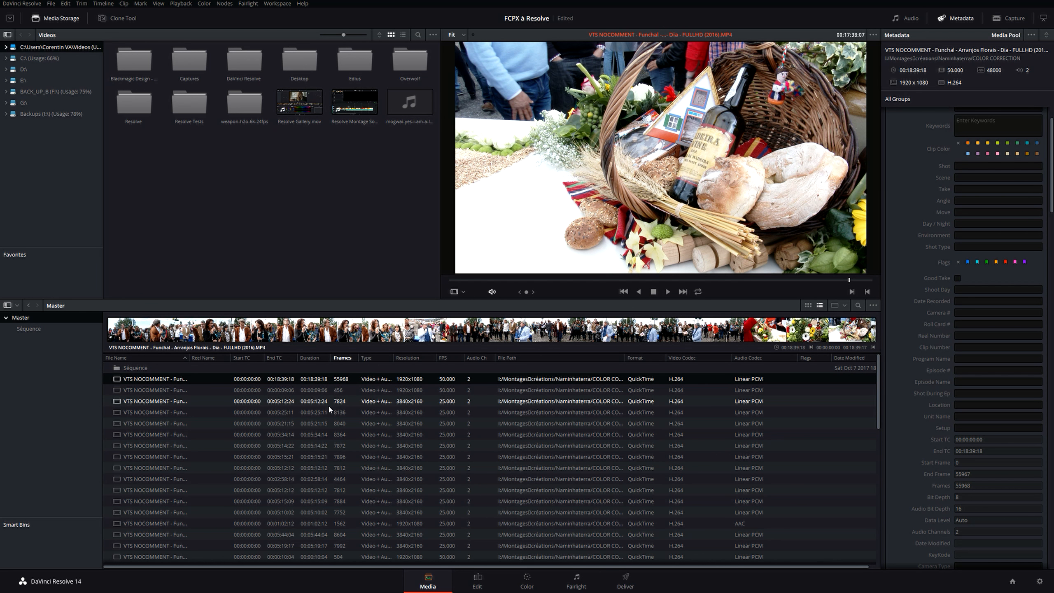
# Enlarge the Smart Bins area, create a smart bin named "Extérieur" for Shot & Scene Keywords containing "Extérieur", and check its clips.
pyautogui.moveTo(52, 516); pyautogui.dragTo(71, 453)
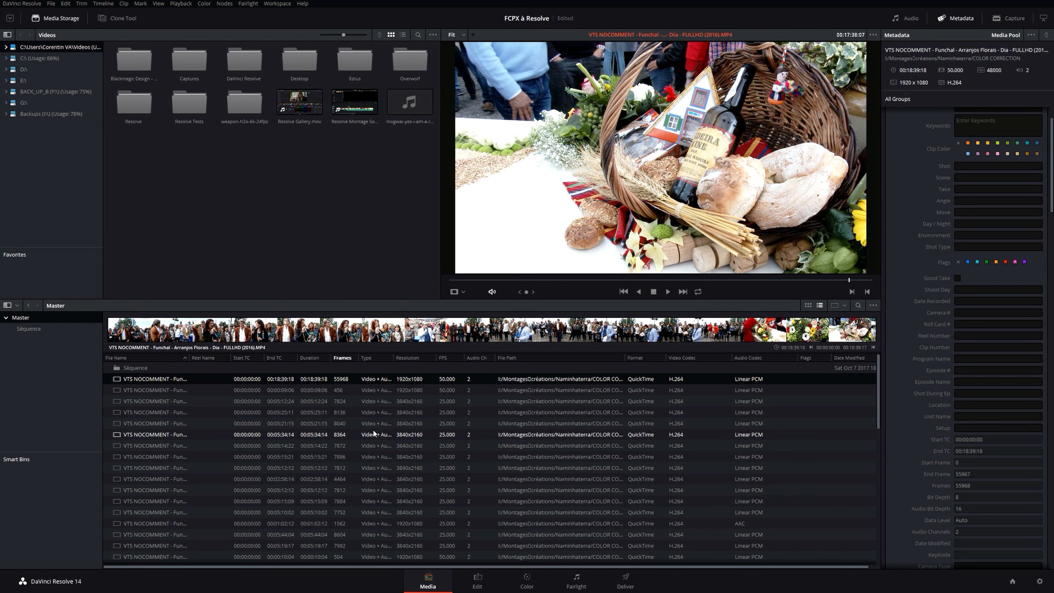
pyautogui.rightClick(55, 497)
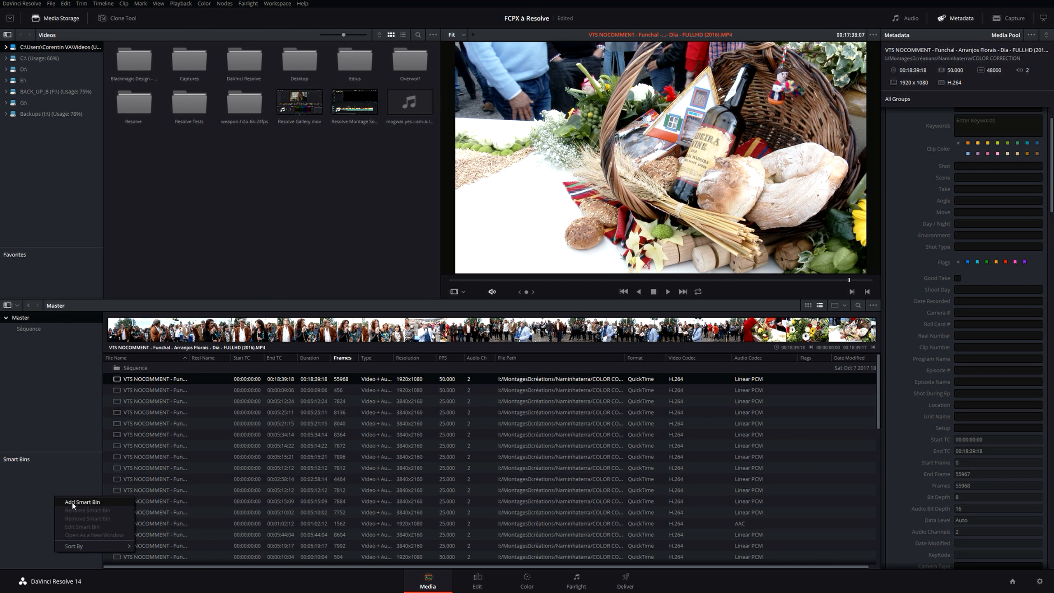
pyautogui.click(72, 503)
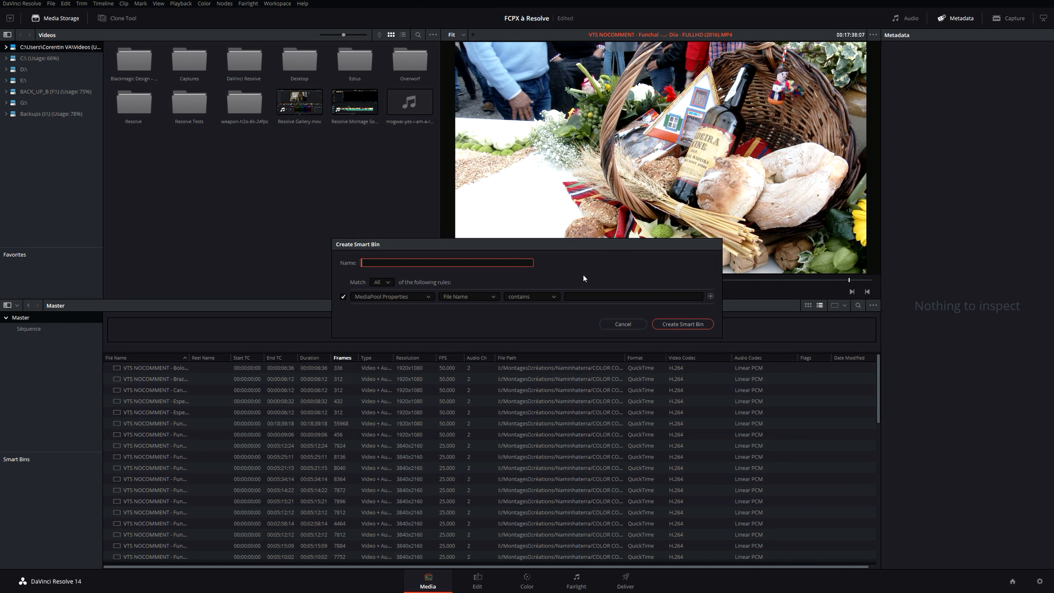
pyautogui.write('Extérieur')
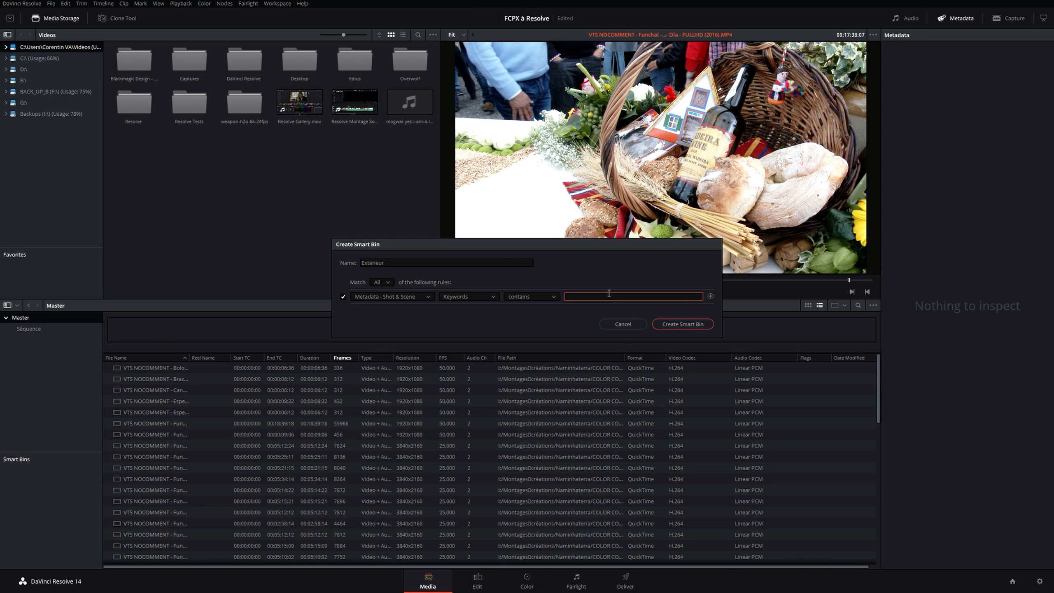
pyautogui.write('Extérieur')
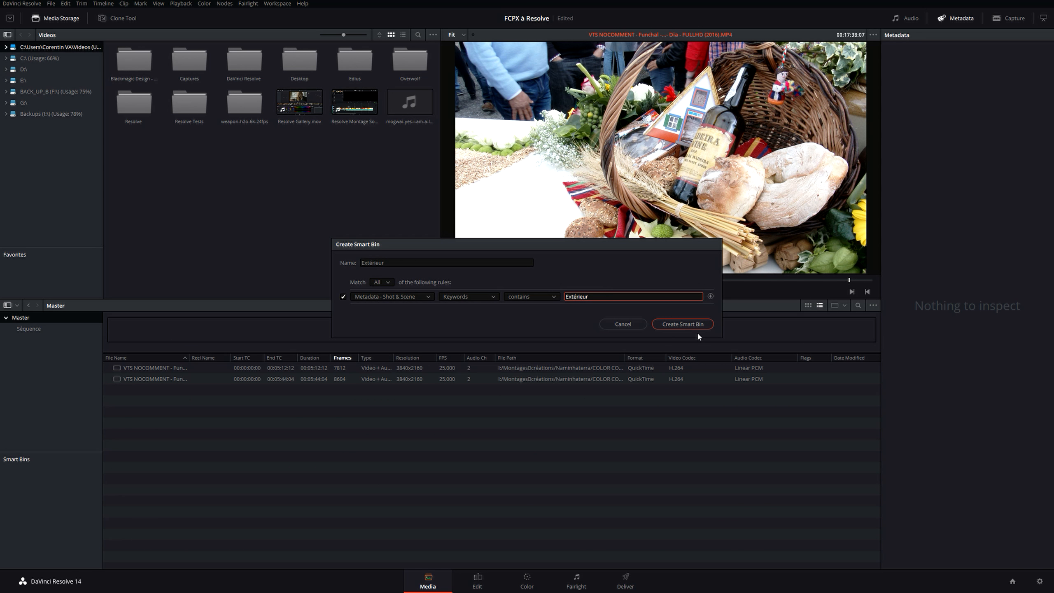
pyautogui.click(707, 324)
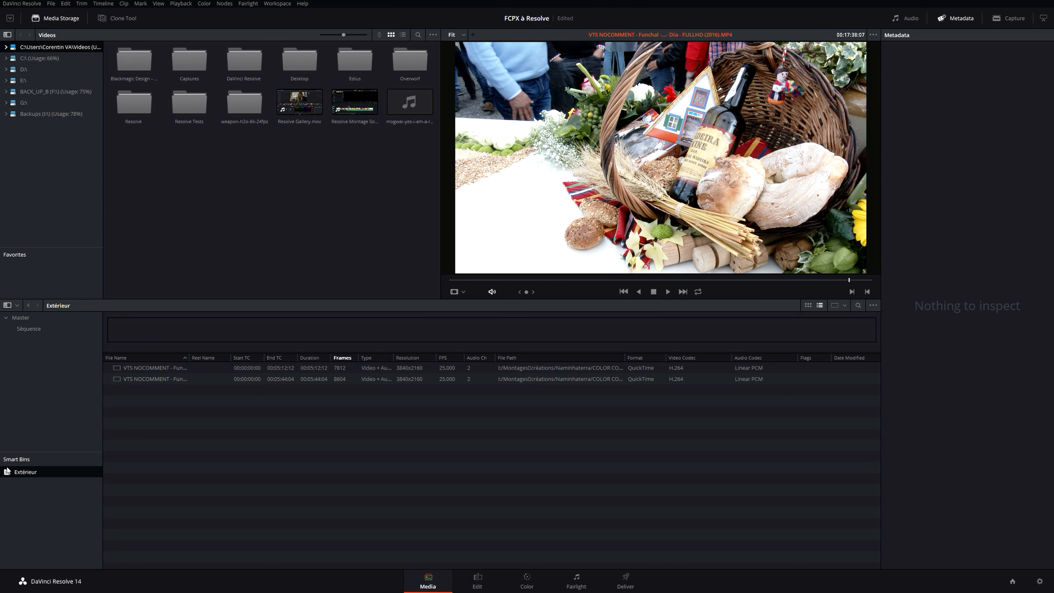
pyautogui.click(251, 368)
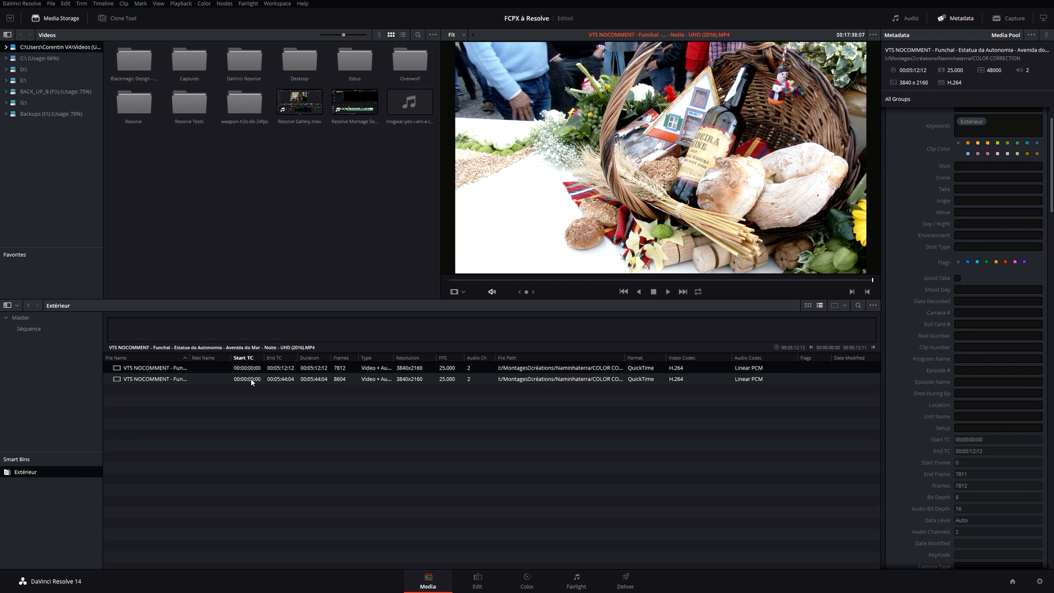
pyautogui.click(251, 380)
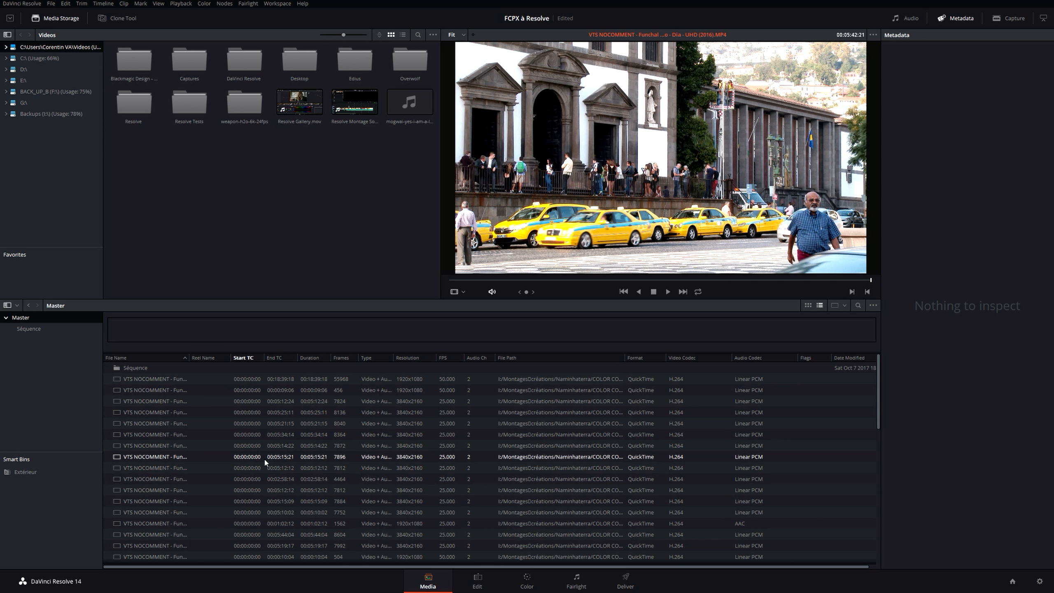
# Start a new smart bin and name it "4K".
pyautogui.rightClick(19, 501)
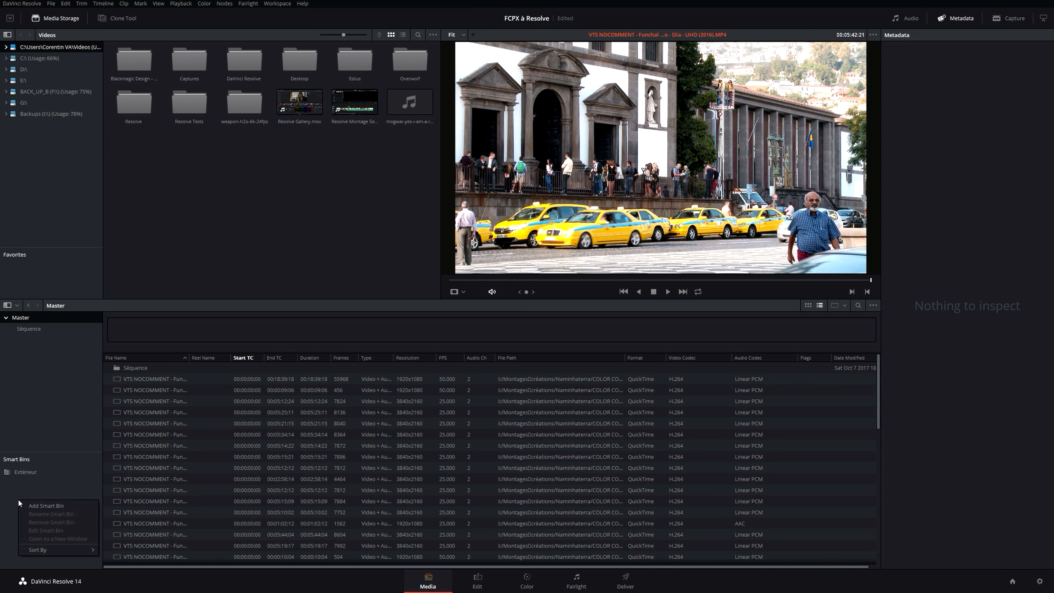
pyautogui.click(53, 508)
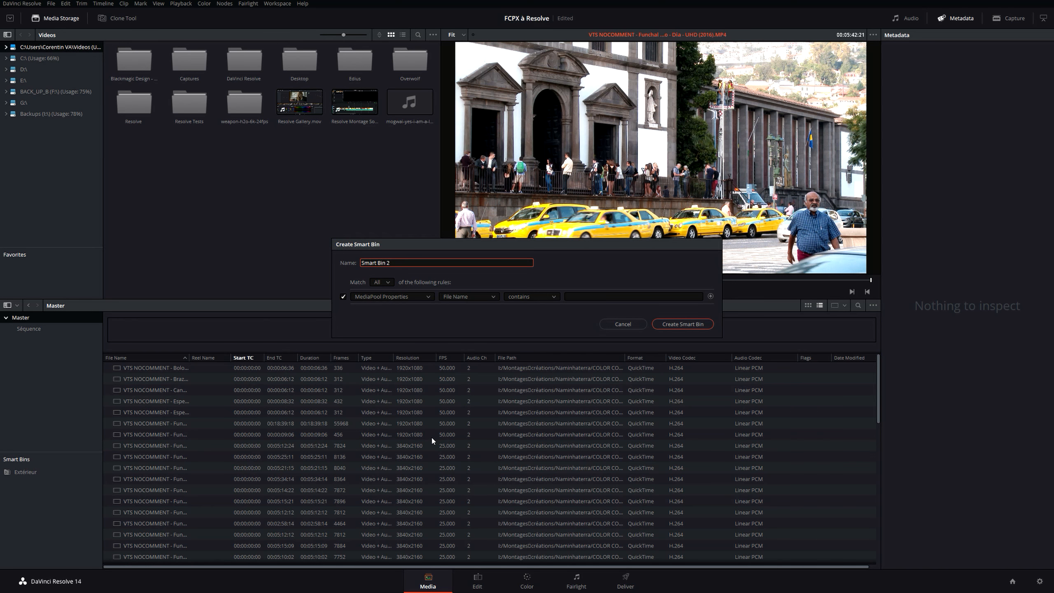
pyautogui.moveTo(412, 261); pyautogui.dragTo(262, 257)
pyautogui.write('4K')
# Set the 4K smart bin's rule to Metadata - Clip Details, Resolution is 3840 x 2160, and create the bin.
pyautogui.click(419, 293)
pyautogui.click(411, 316)
pyautogui.click(485, 296)
pyautogui.scroll(-3, 481, 320)
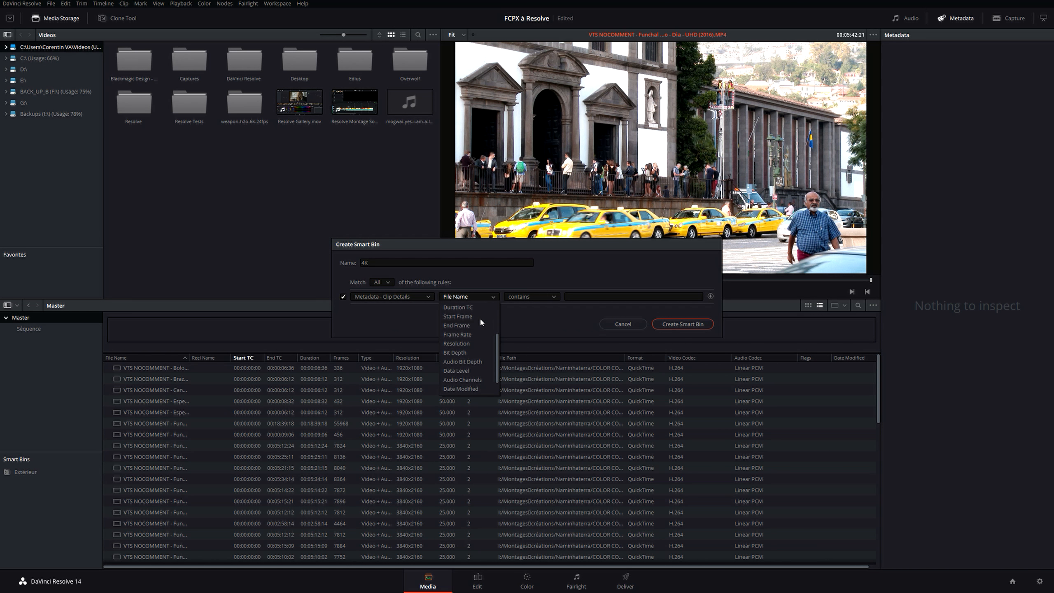
pyautogui.click(475, 343)
pyautogui.click(601, 296)
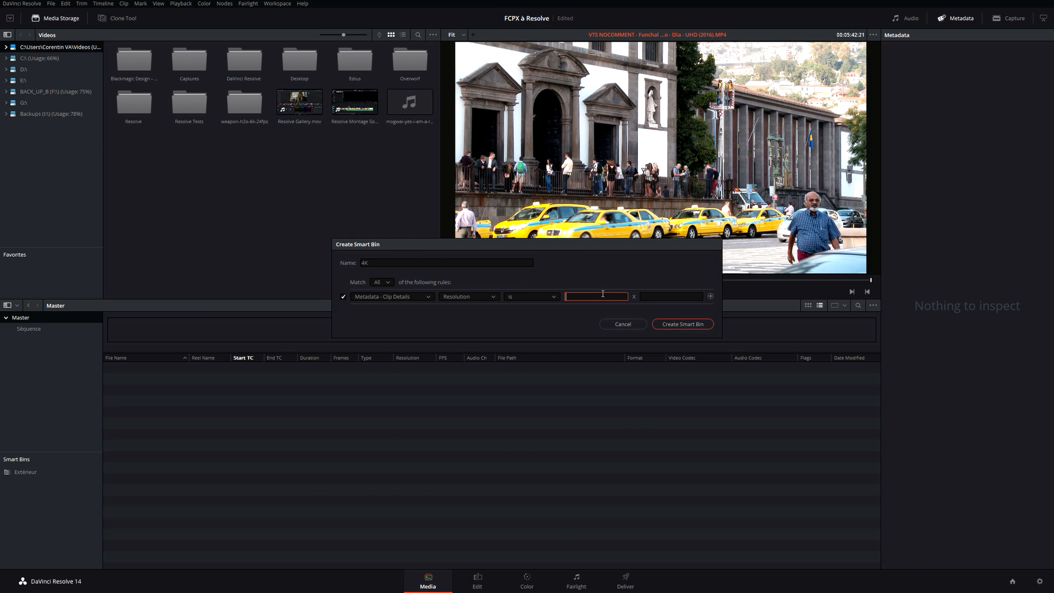
pyautogui.write('3840')
pyautogui.click(656, 296)
pyautogui.write('2160')
pyautogui.click(682, 324)
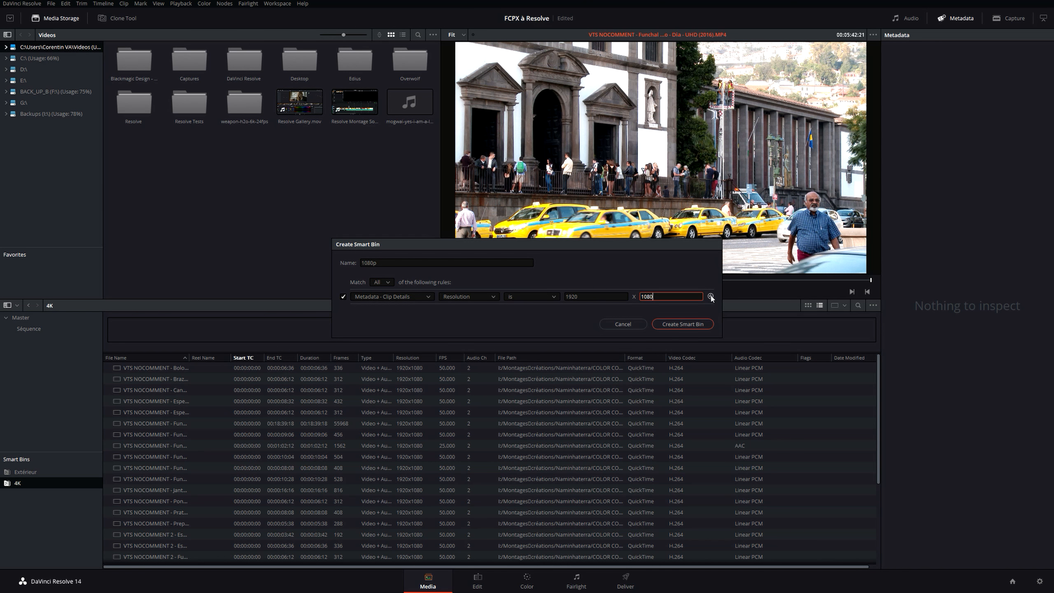
# Add a second rule to the 1080p smart bin and open the choice of its Clip Details property.
pyautogui.click(710, 296)
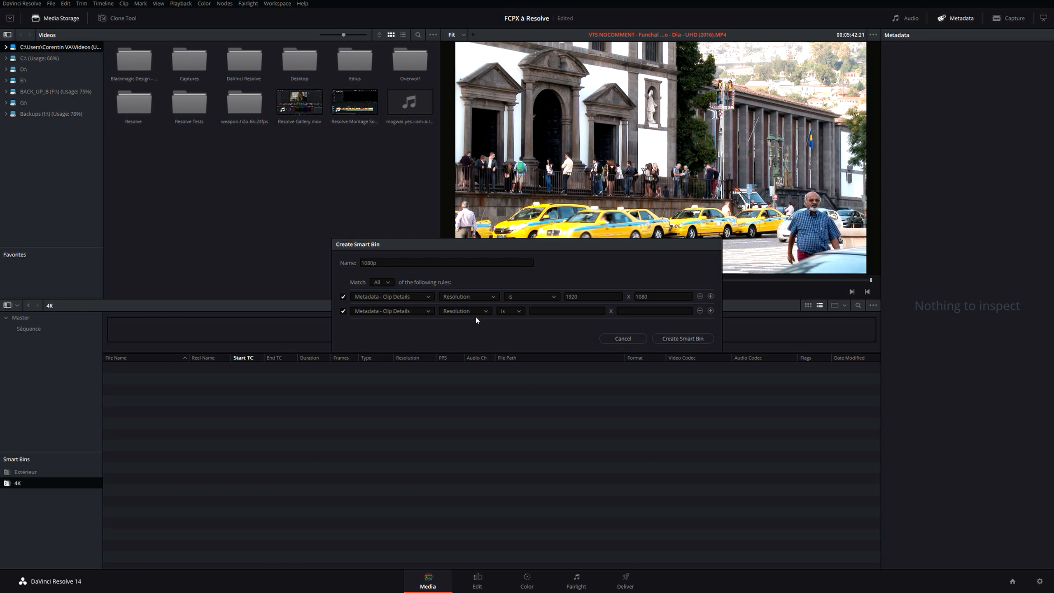
pyautogui.click(486, 311)
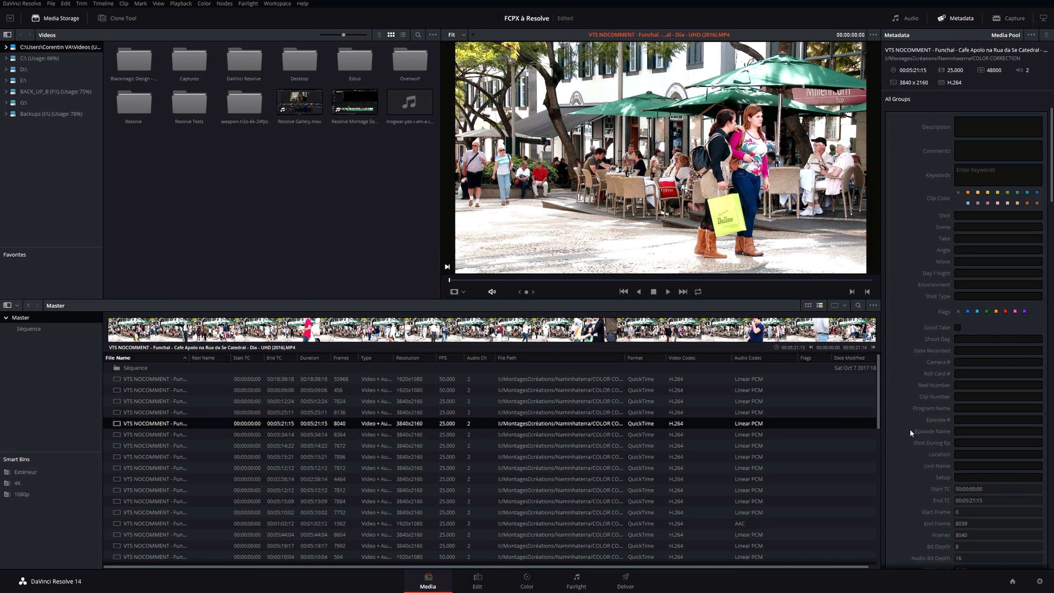
# Examine the metadata fields available for the Funchal - Cafe Apolo clip.
pyautogui.scroll(-10, 909, 428)
pyautogui.scroll(-8, 908, 429)
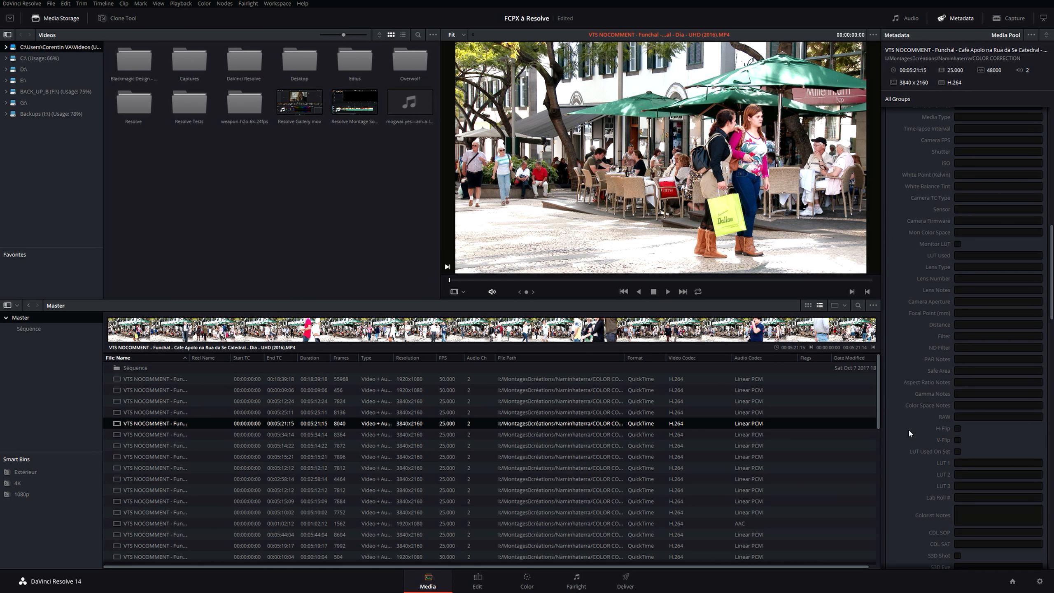
pyautogui.scroll(12, 909, 428)
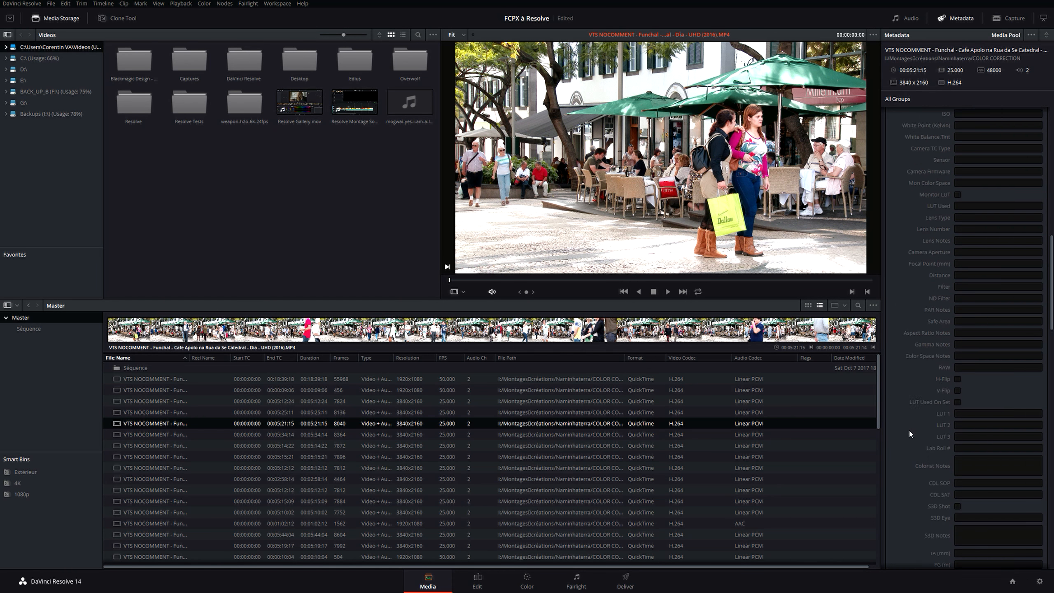
pyautogui.scroll(3, 909, 429)
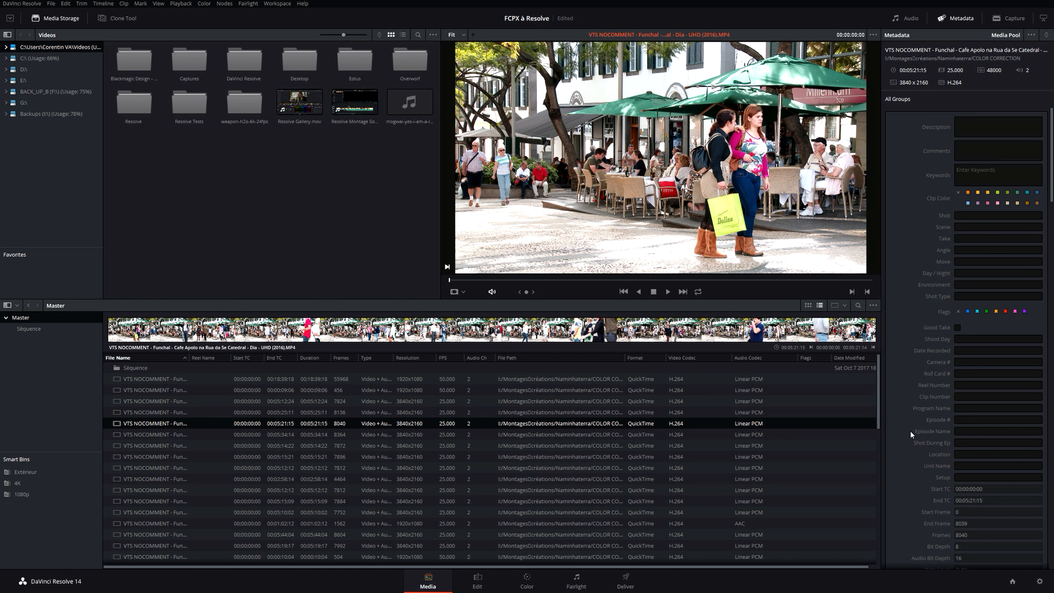
pyautogui.scroll(-3, 302, 486)
# Open the Funchal - Jardins da Praça do Povo clip and move its in point to about 00:01:14:16.
pyautogui.click(302, 486)
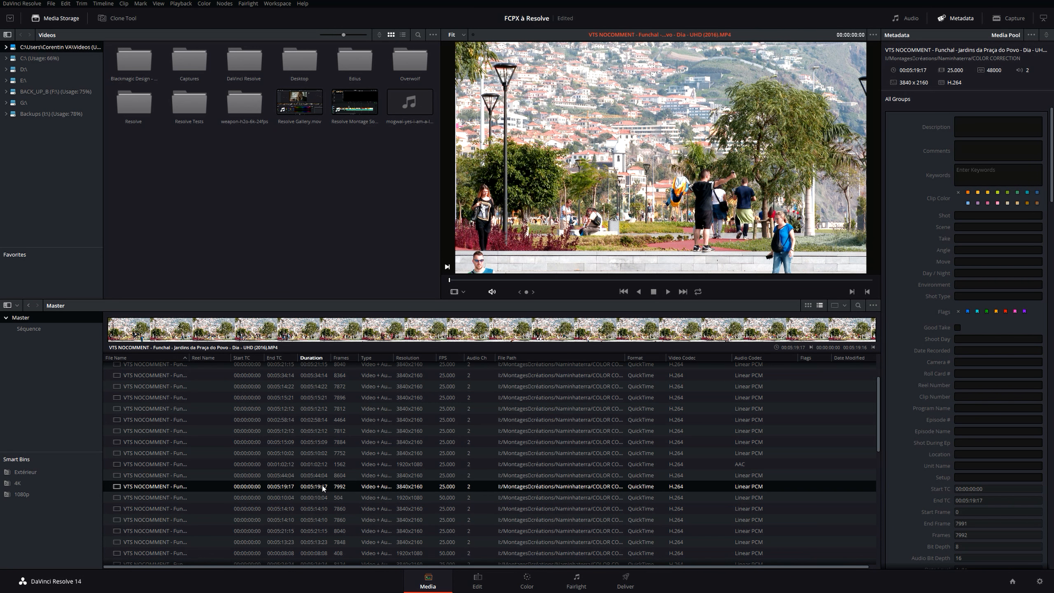
pyautogui.moveTo(565, 280)
pyautogui.mouseDown()
pyautogui.moveTo(550, 300)
pyautogui.moveTo(572, 281)
pyautogui.moveTo(547, 279)
pyautogui.mouseUp()
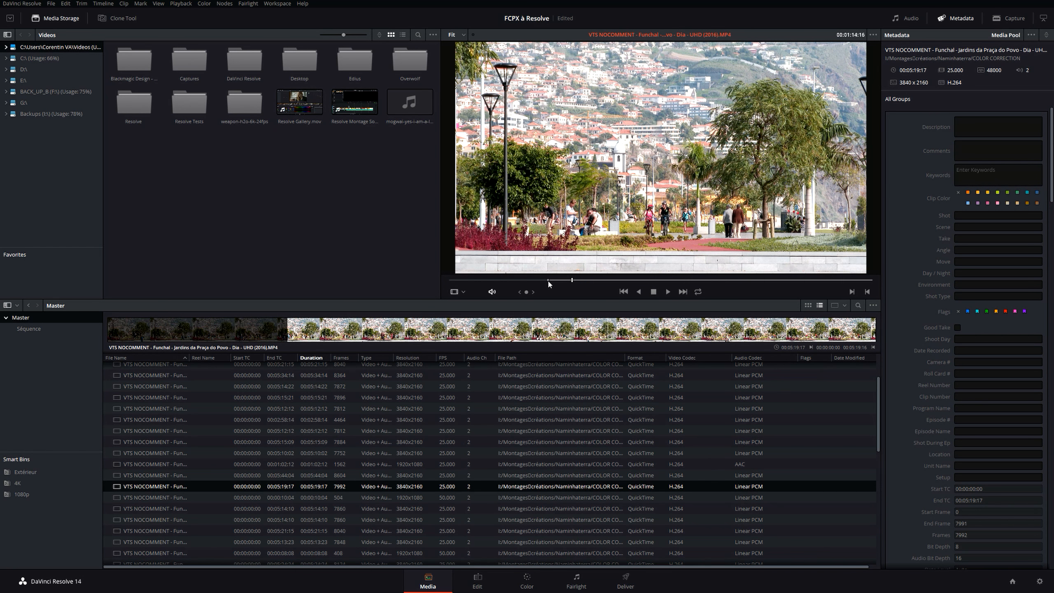
# Mark the Funchal - Jardins da Praça do Povo clip's out point at about 00:01:42:09 and create a subclip from the range.
pyautogui.press('space')
pyautogui.press('space')
pyautogui.press('o')
pyautogui.hotkey('alt', 'b')
# Widen the File Name column and tag the Jardins da Praça do Povo subclip with the keyword Extérieur.
pyautogui.moveTo(189, 358); pyautogui.dragTo(340, 358)
pyautogui.scroll(-2, 174, 446)
pyautogui.click(168, 445)
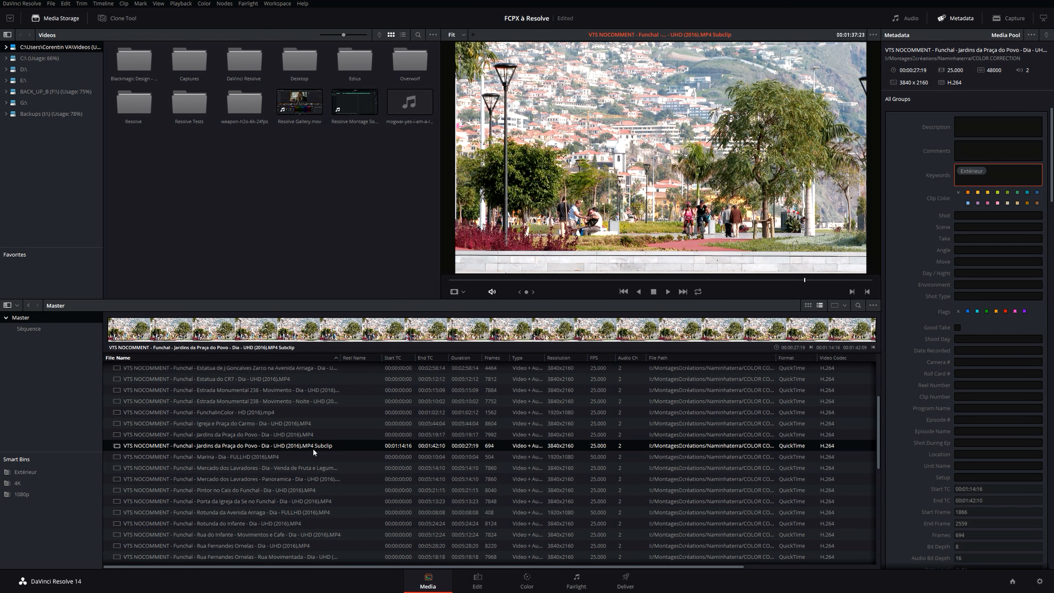
# Look up the Jardins da Praça do Povo subclip in the Extérieur smart bin and view its first frame.
pyautogui.click(59, 473)
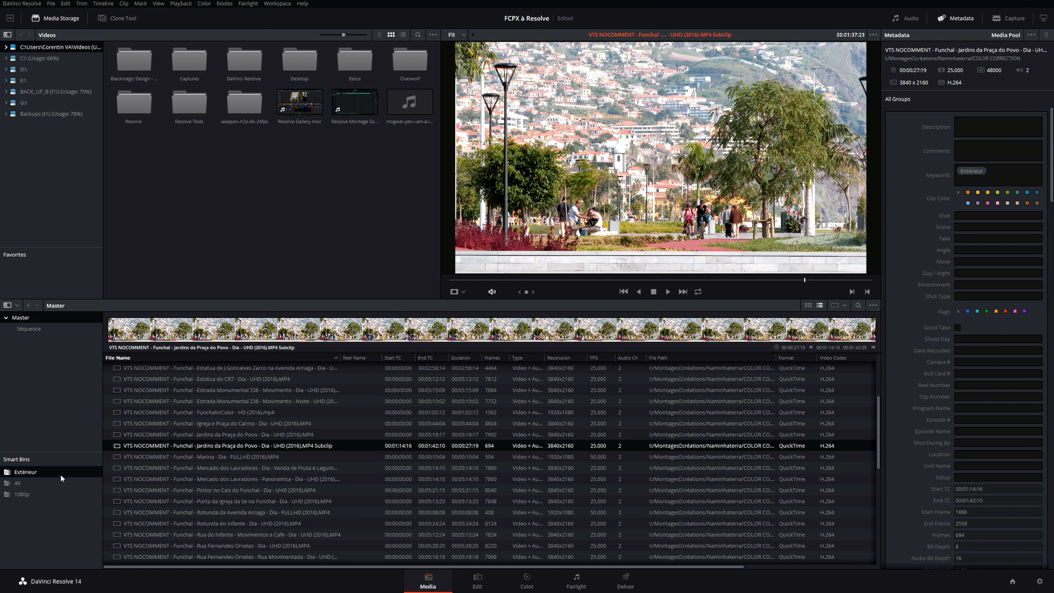
pyautogui.click(233, 391)
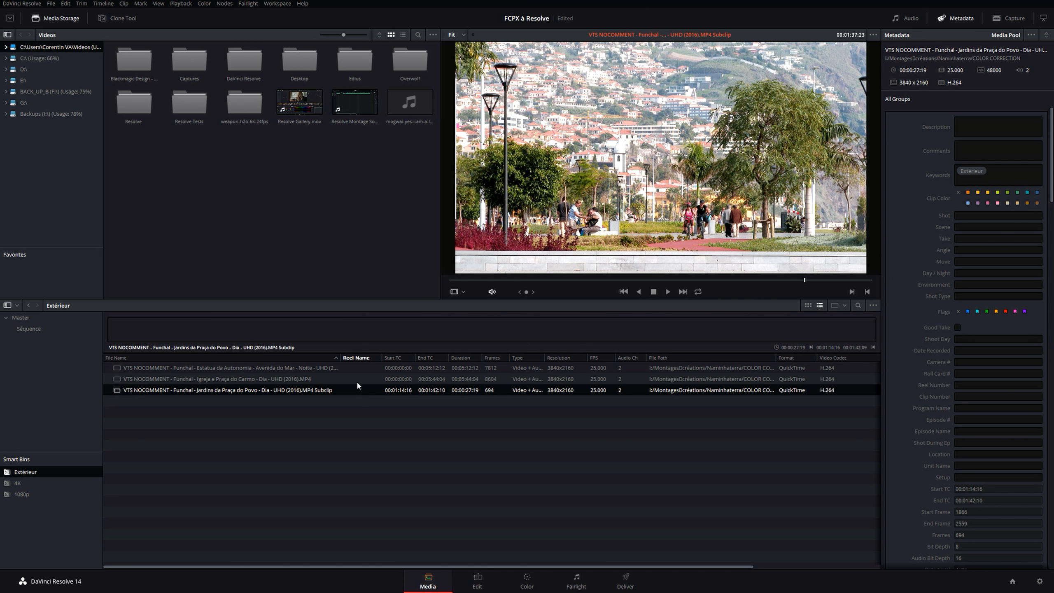
pyautogui.click(449, 281)
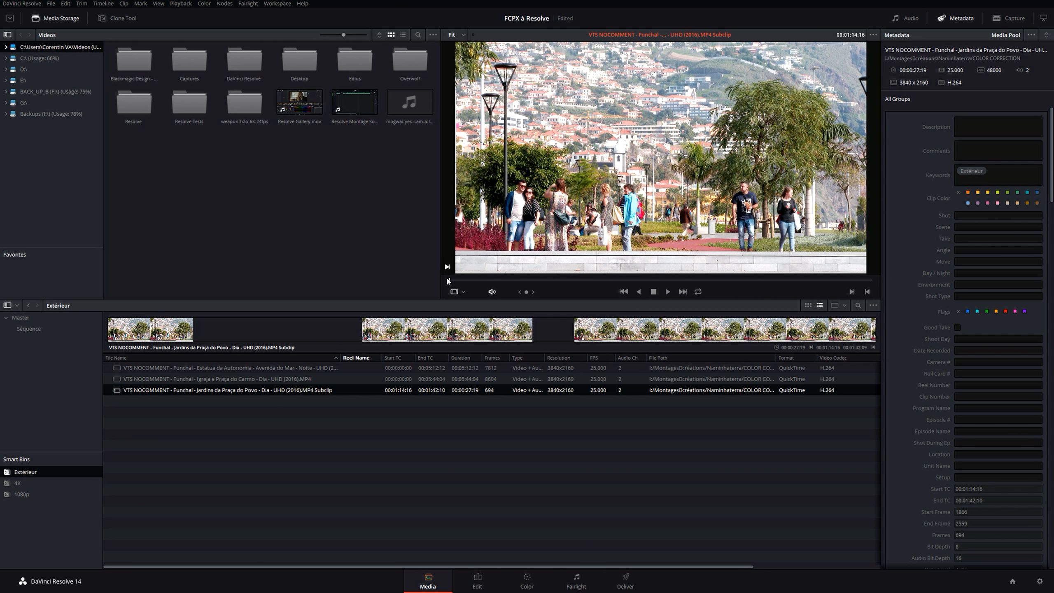
# Preview the Cafe na Rua Fernando De Ornelas clip from the Master bin and switch the bin to thumbnail view.
pyautogui.click(20, 317)
pyautogui.click(228, 435)
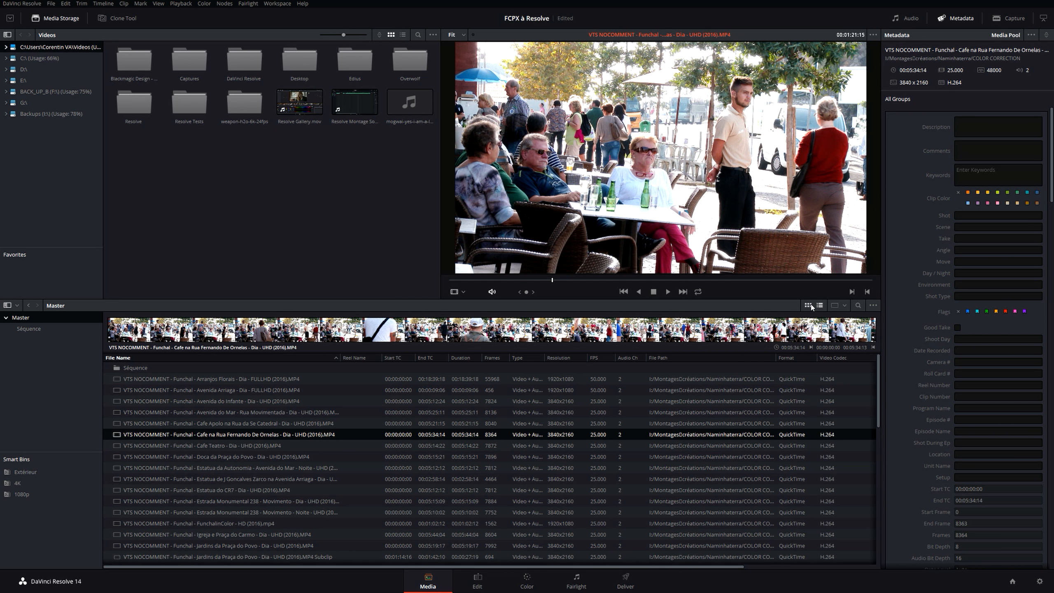
pyautogui.click(808, 306)
# Go to the Edit page and show the media pool as thumbnails with its bin list hidden.
pyautogui.click(477, 580)
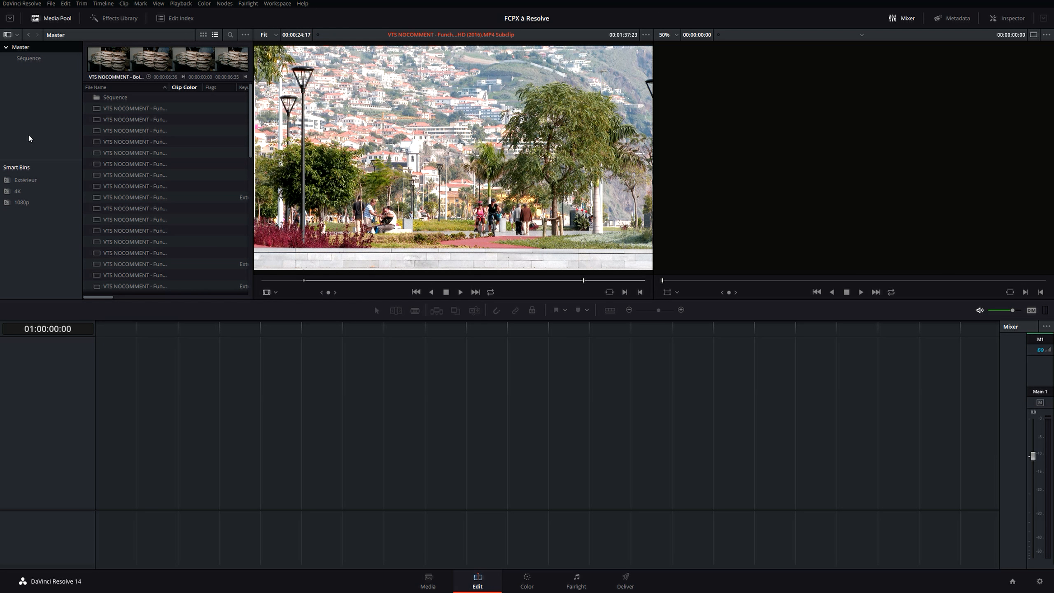
pyautogui.click(7, 35)
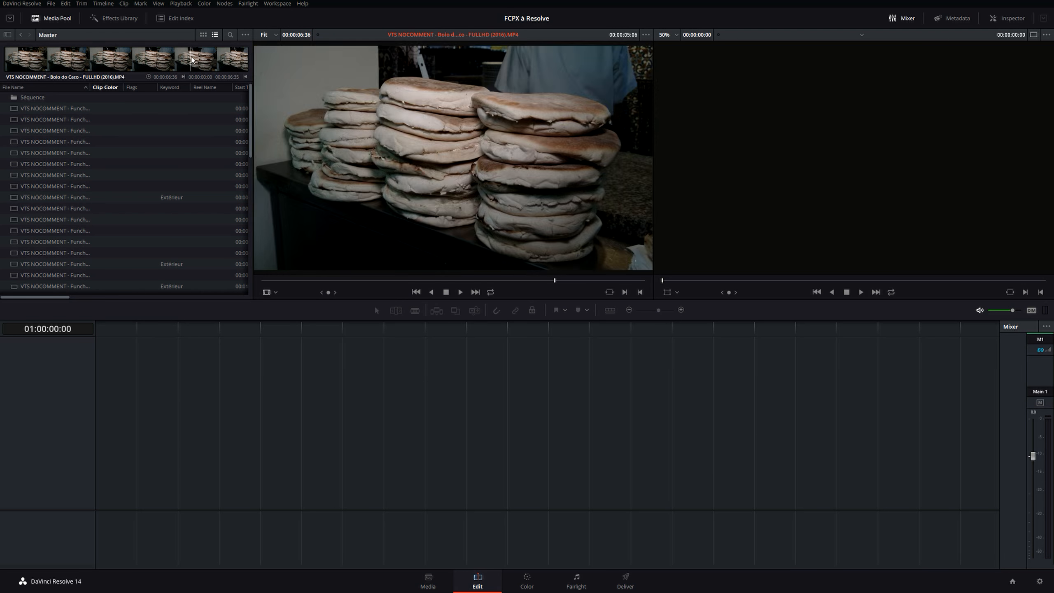
pyautogui.click(203, 35)
pyautogui.click(107, 100)
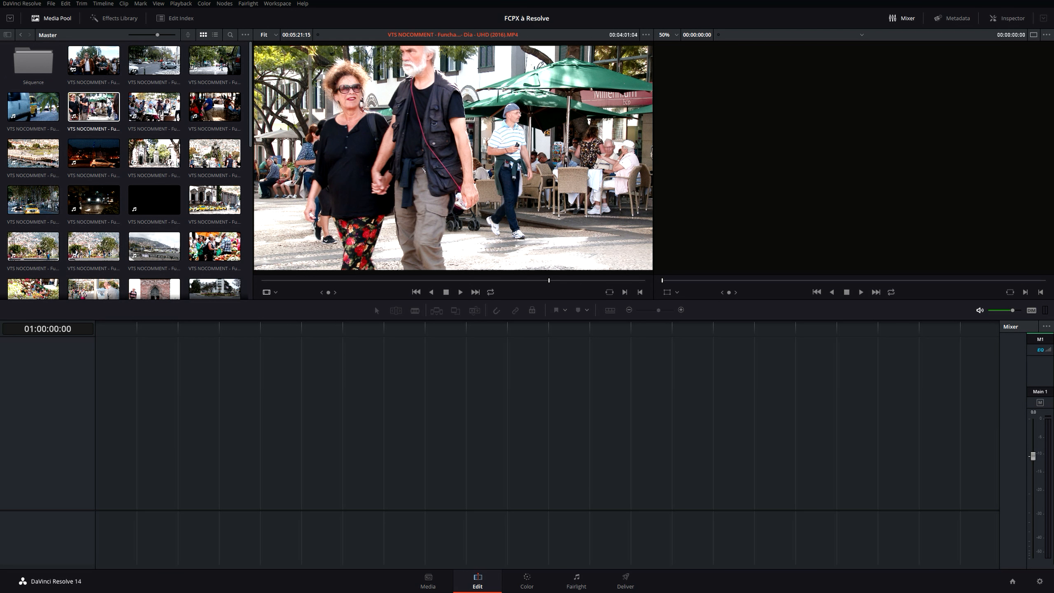
# Create an empty timeline named Timeline 1 with one video track and one stereo audio track.
pyautogui.click(94, 246)
pyautogui.scroll(-10, 124, 187)
pyautogui.hotkey('ctrl', 'n')
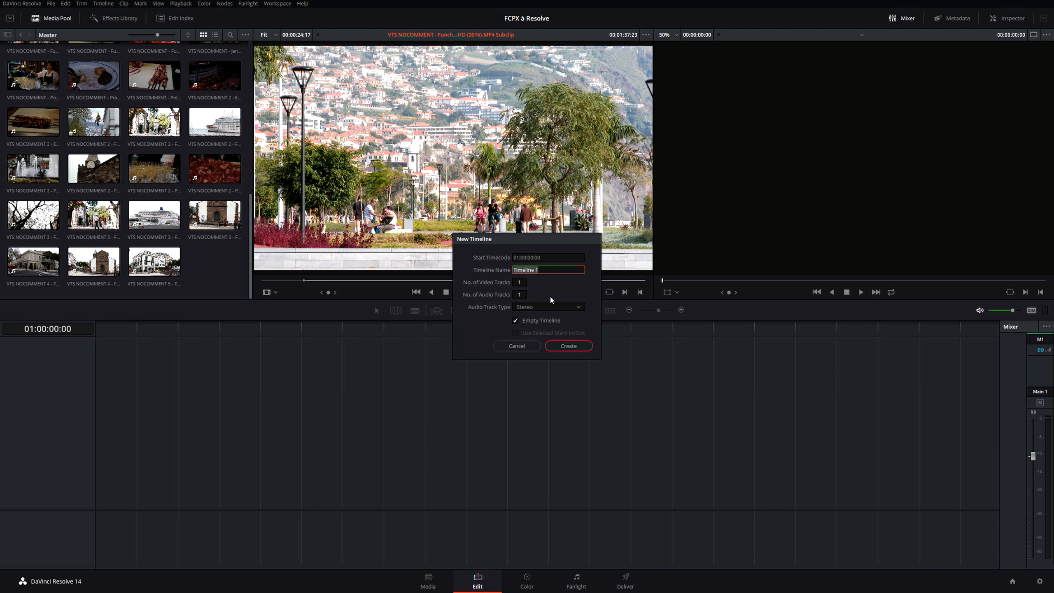
pyautogui.click(575, 308)
pyautogui.click(565, 285)
pyautogui.click(560, 306)
pyautogui.click(559, 306)
pyautogui.press('Return')
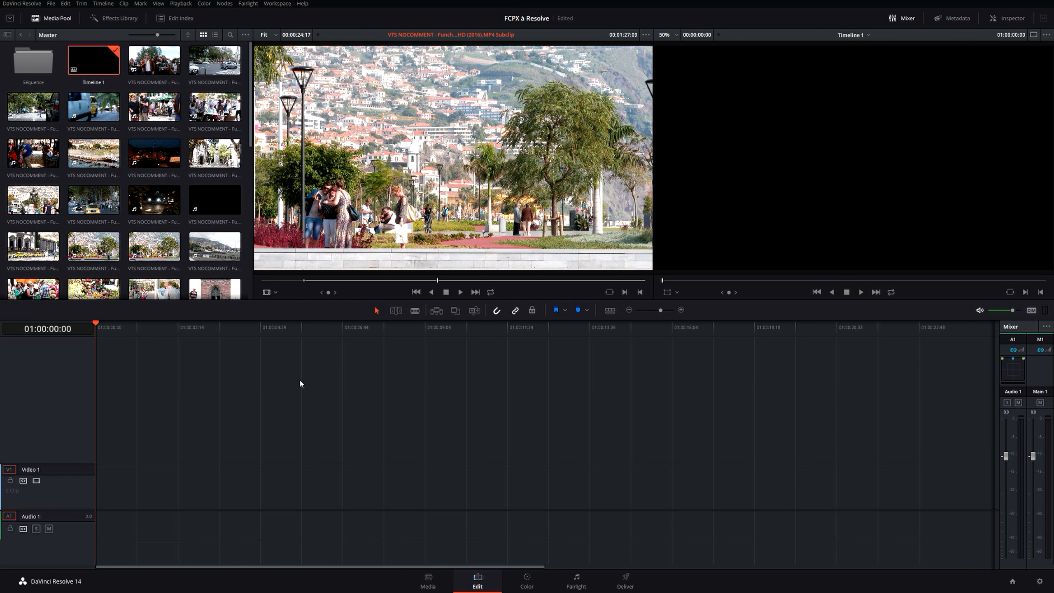
# Overwrite the marked Cafe Teatro selection onto the start of Timeline 1 and move the playhead to 01:00:06:06.
pyautogui.scroll(-2, 149, 261)
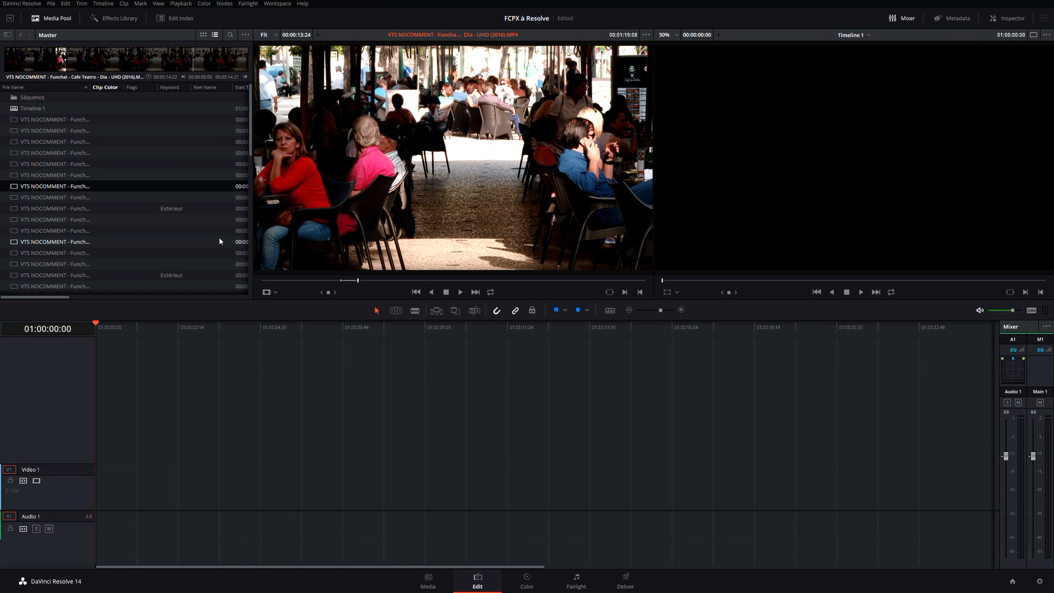
pyautogui.click(455, 312)
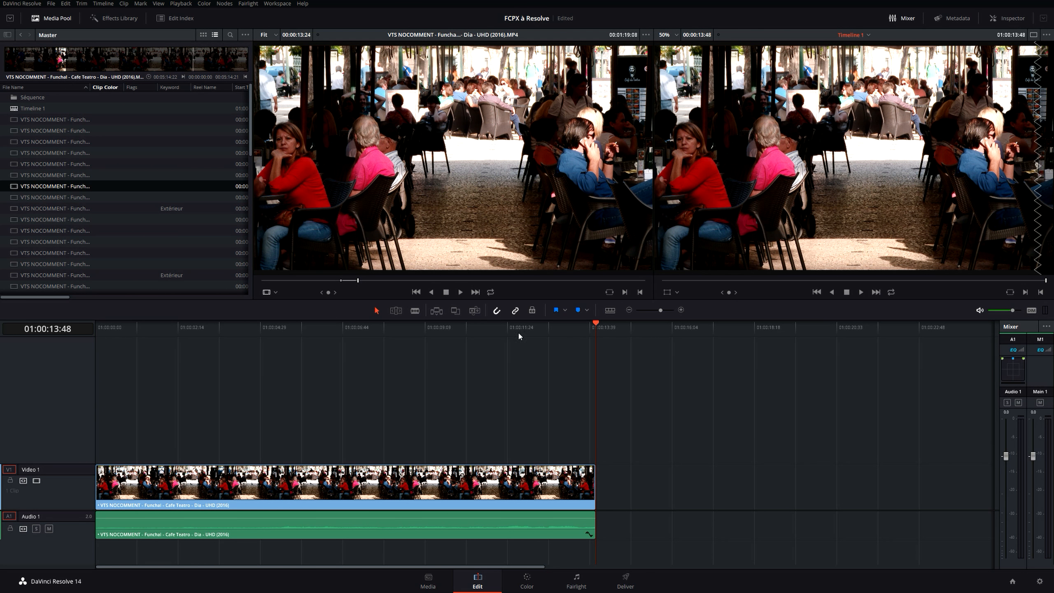
pyautogui.click(241, 333)
pyautogui.moveTo(243, 334); pyautogui.dragTo(314, 334)
# Mark a five-second selection in the Funchal - Estatua da Autonomia clip, from about 00:00:26:20 to 00:00:31:19.
pyautogui.doubleClick(55, 208)
pyautogui.click(293, 280)
pyautogui.press('space')
pyautogui.press('i')
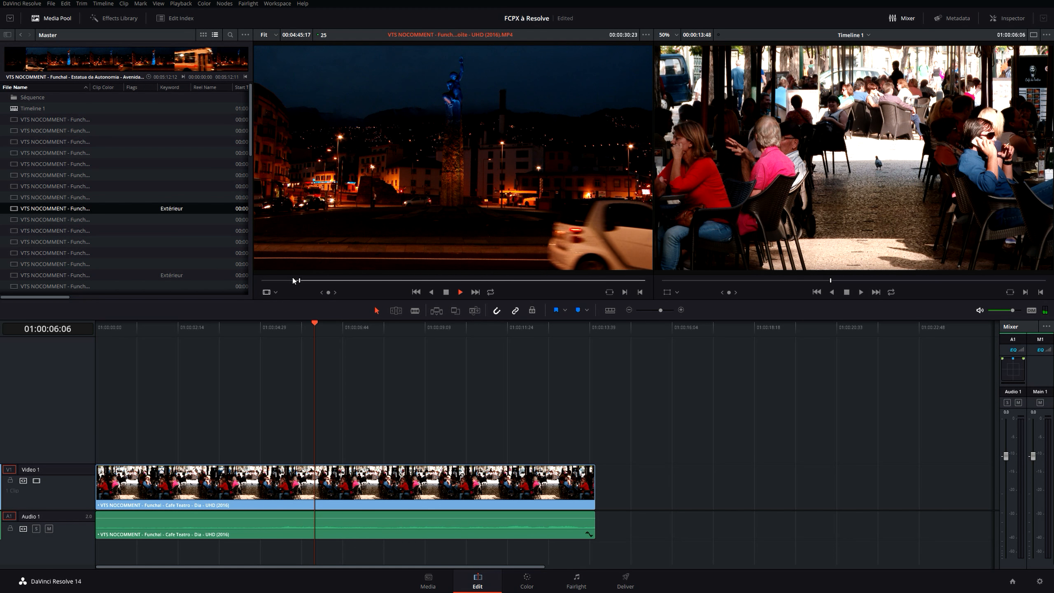
pyautogui.press('space')
pyautogui.press('o')
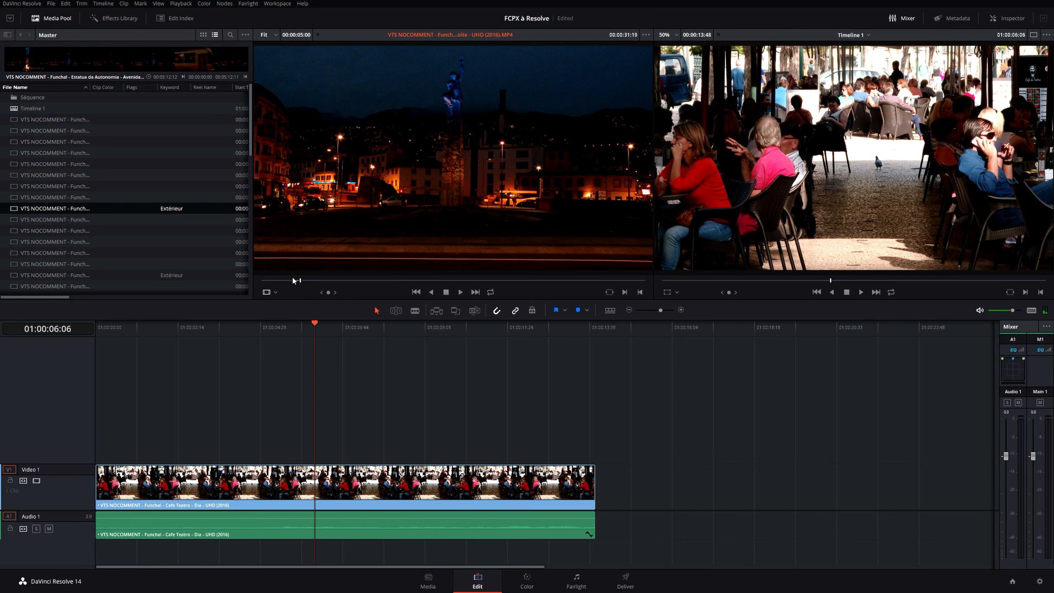
# Place the marked Estatua da Autonomia selection directly after the Cafe Teatro clip and move the timeline playhead to 01:00:12:45.
pyautogui.click(297, 280)
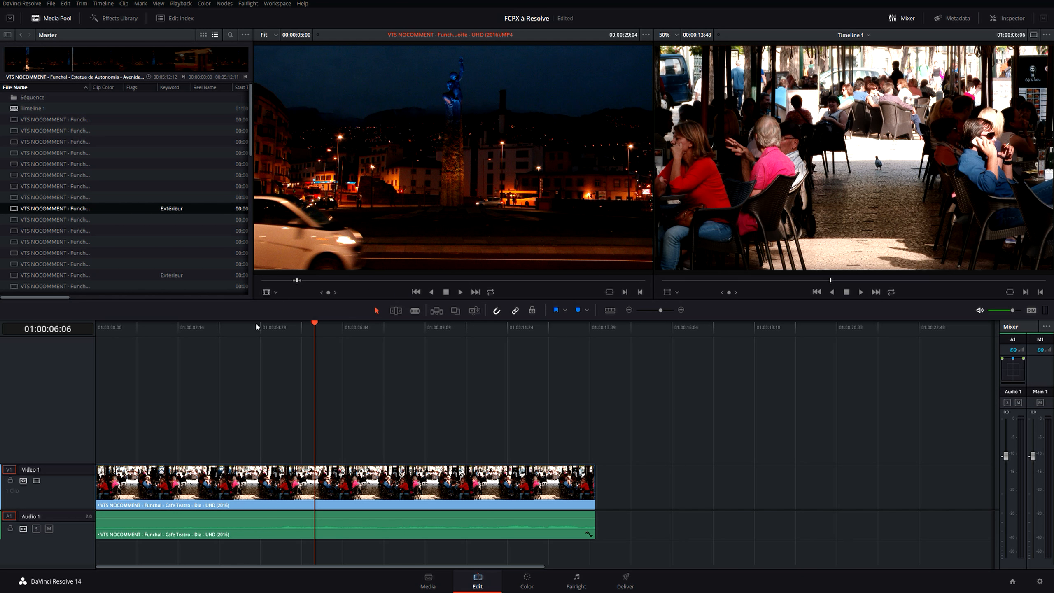
pyautogui.moveTo(453, 166); pyautogui.dragTo(598, 486)
pyautogui.click(558, 328)
# Examine the Edit commands and their shortcuts in the Keyboard Mapping preferences for the Apple Final Cut Pro X preset.
pyautogui.click(69, 3)
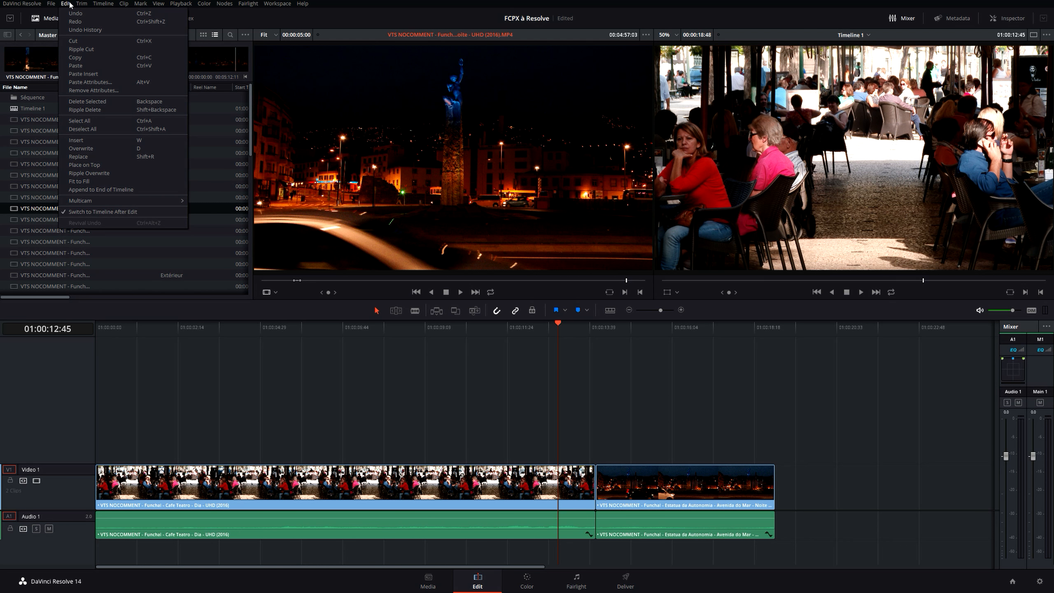
pyautogui.click(70, 4)
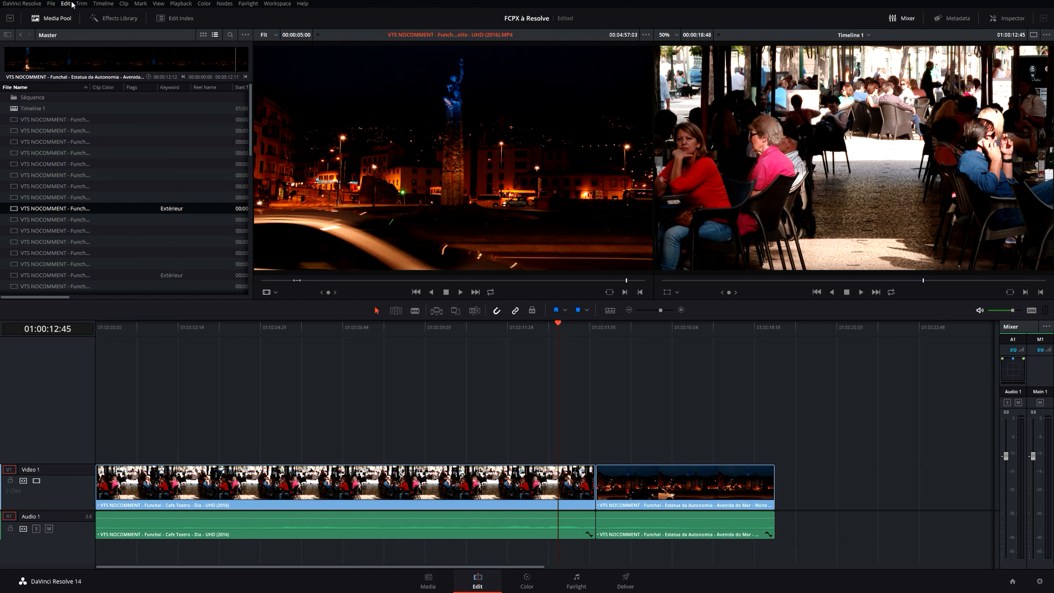
pyautogui.click(40, 4)
pyautogui.click(55, 24)
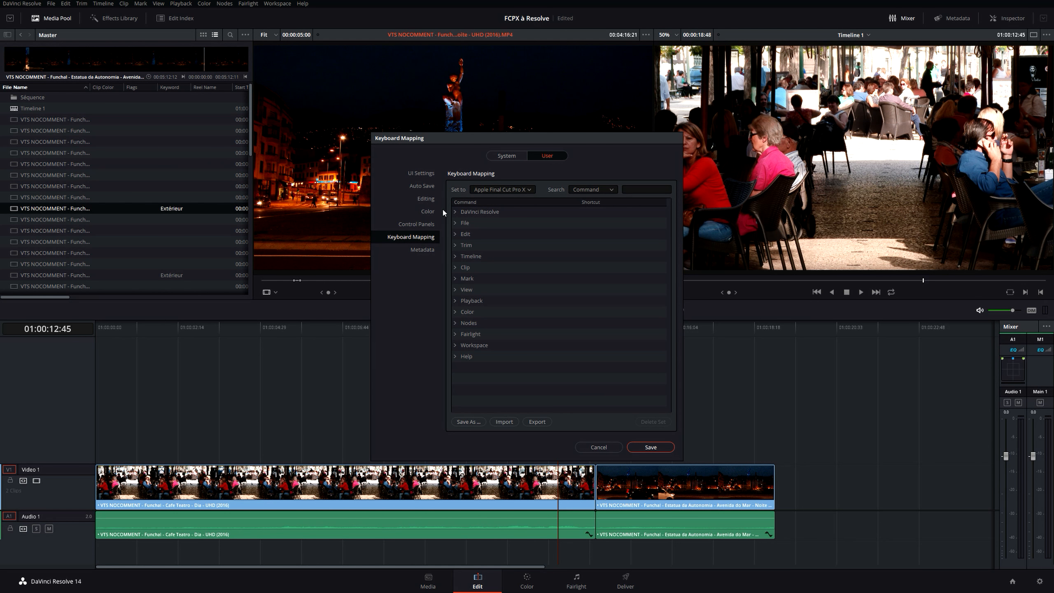
pyautogui.click(455, 235)
pyautogui.scroll(-5, 486, 303)
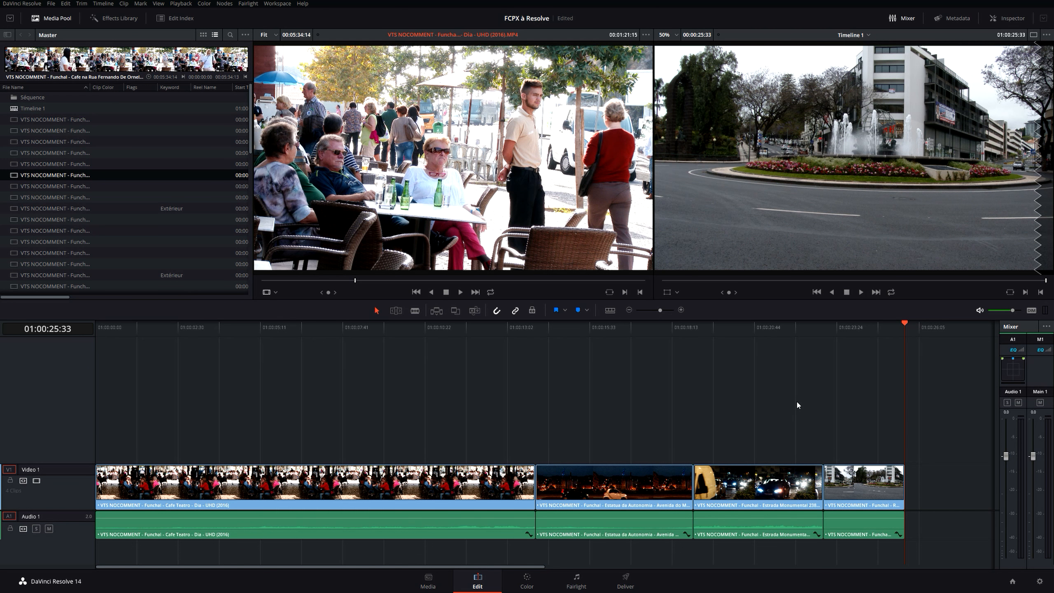
# Try deleting the Estatua da Autonomia clip from the timeline, once leaving a gap and once as a ripple delete, undoing each.
pyautogui.click(577, 487)
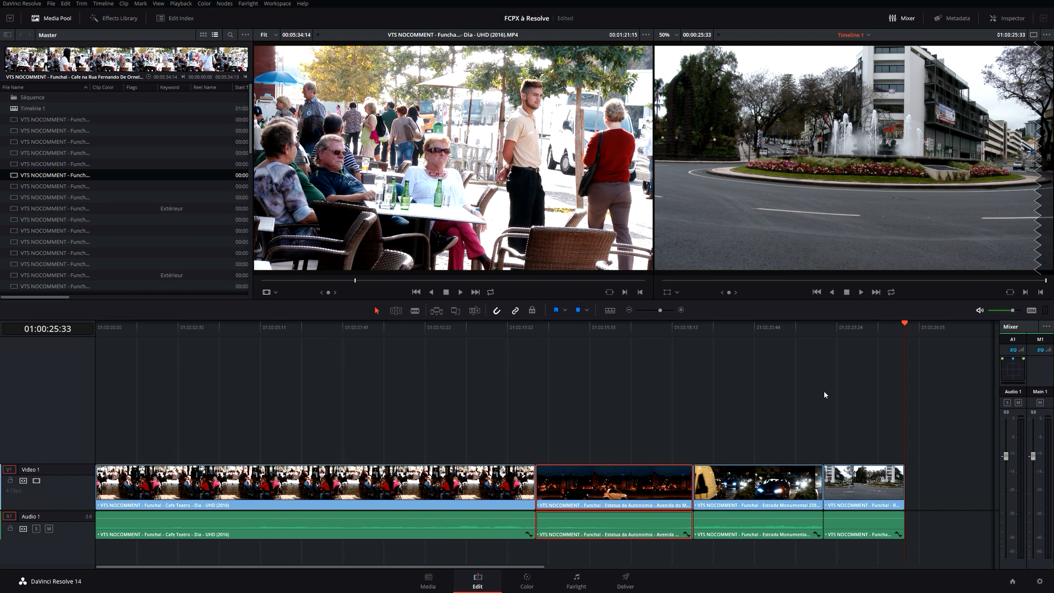
pyautogui.press('BackSpace')
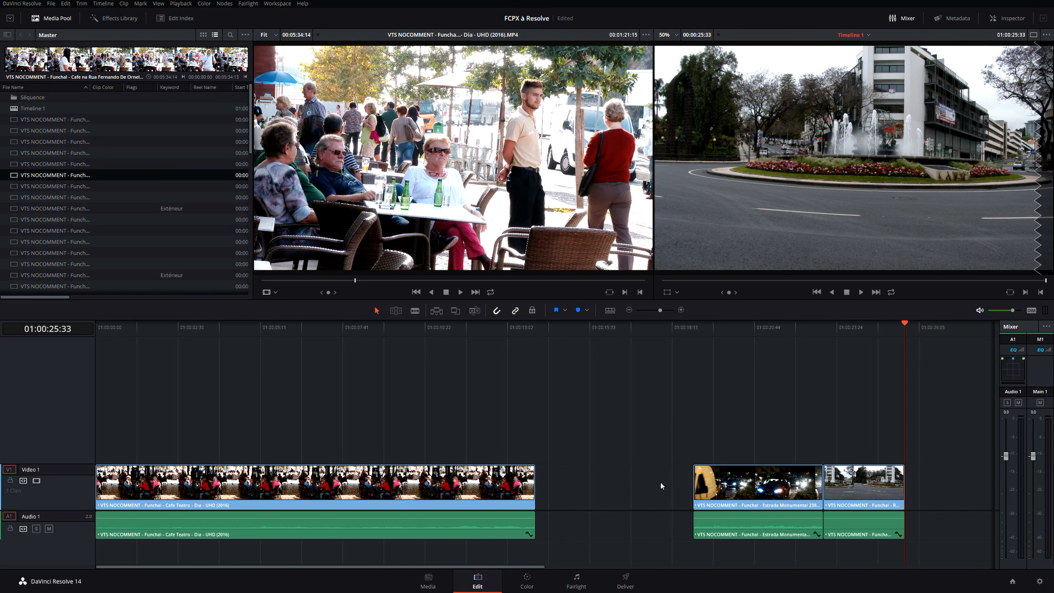
pyautogui.hotkey('ctrl', 'z')
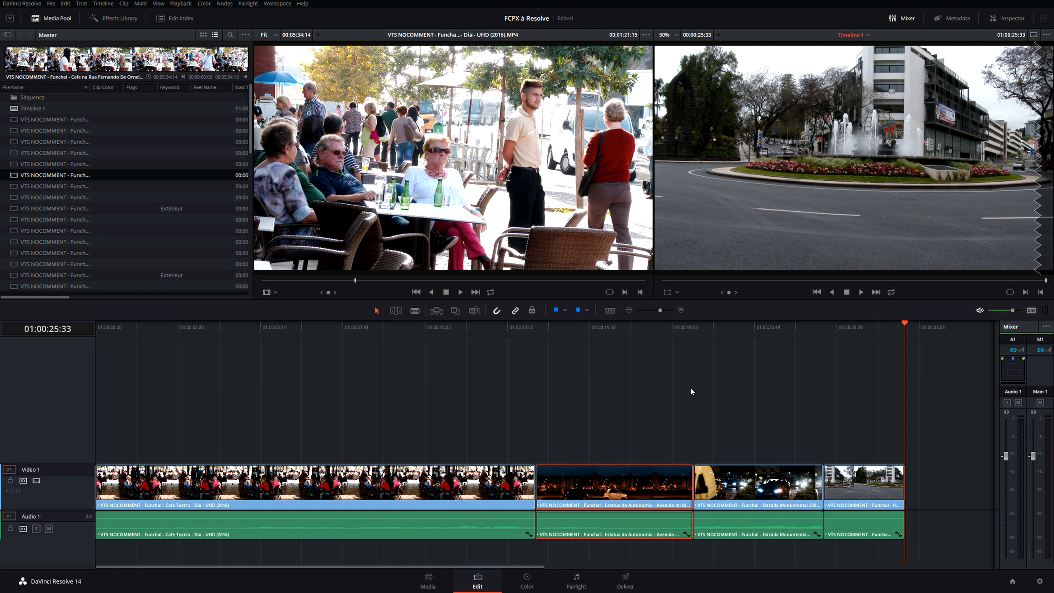
pyautogui.press('Delete')
pyautogui.hotkey('ctrl', 'z')
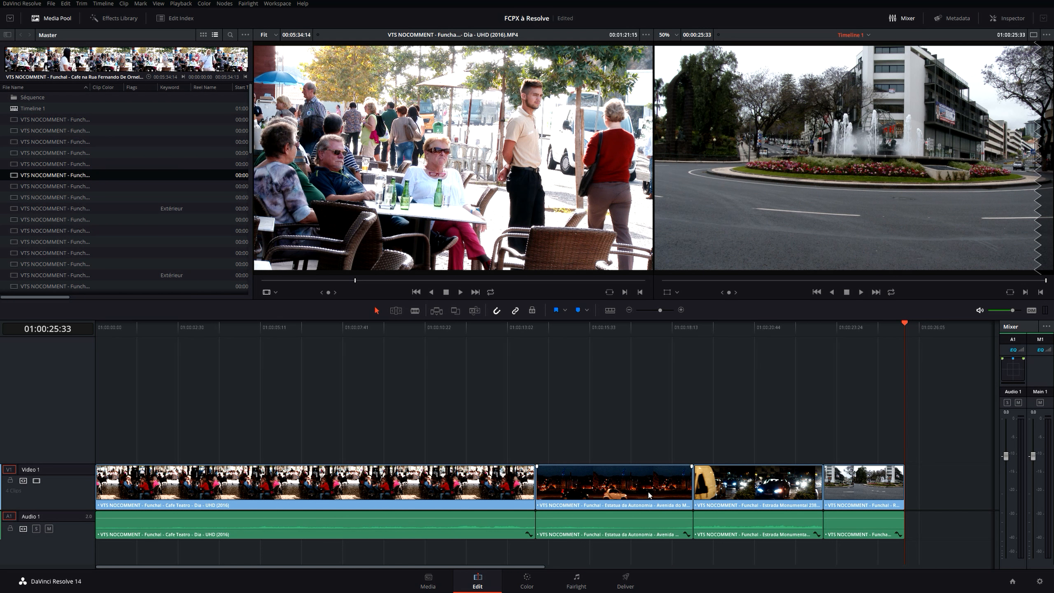
# Turn off linked selection and try deleting only the audio of the Estatua da Autonomia clip.
pyautogui.click(593, 514)
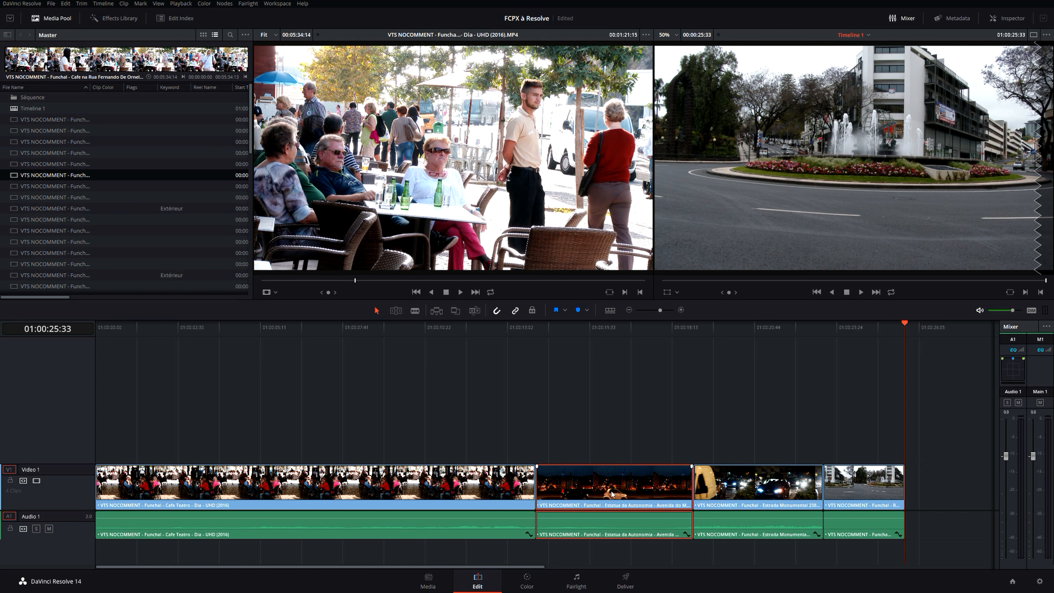
pyautogui.click(515, 311)
pyautogui.click(581, 513)
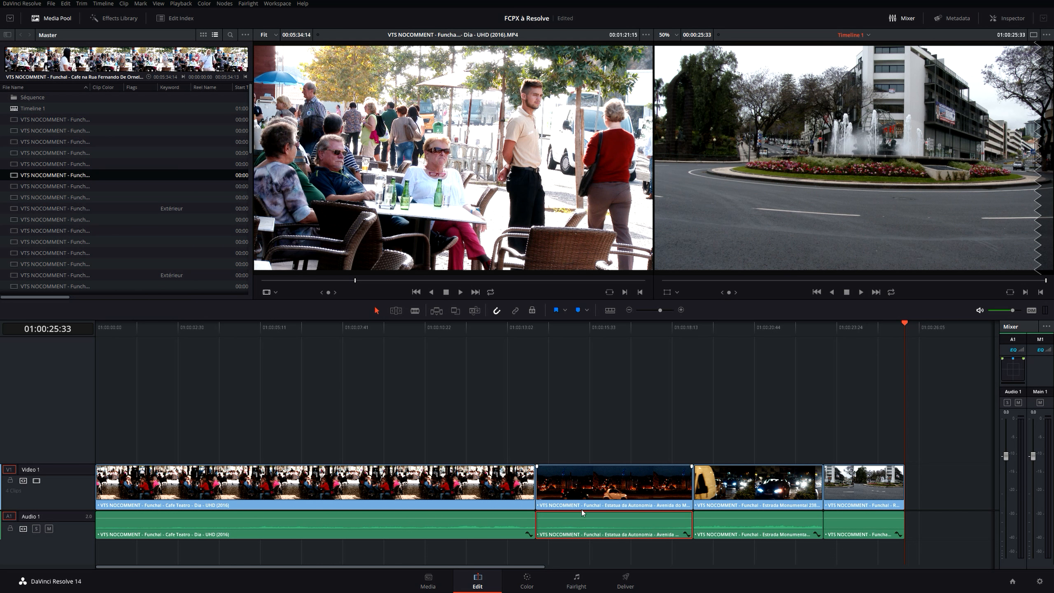
pyautogui.press('BackSpace')
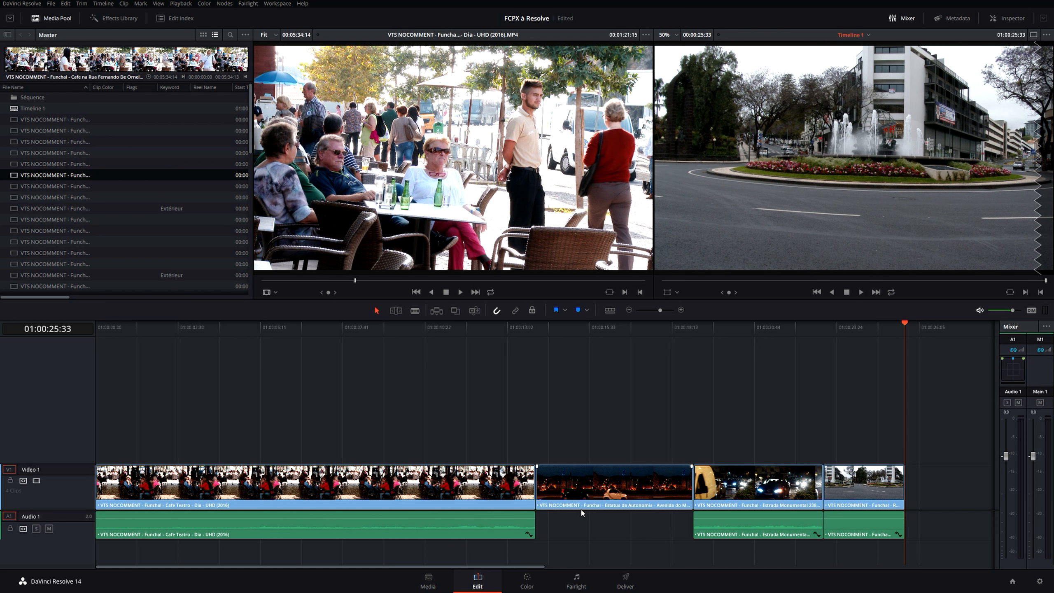
pyautogui.hotkey('ctrl', 'z')
# Try deleting only the video of the Estatua da Autonomia clip, then undo the deletion.
pyautogui.click(593, 483)
pyautogui.press('BackSpace')
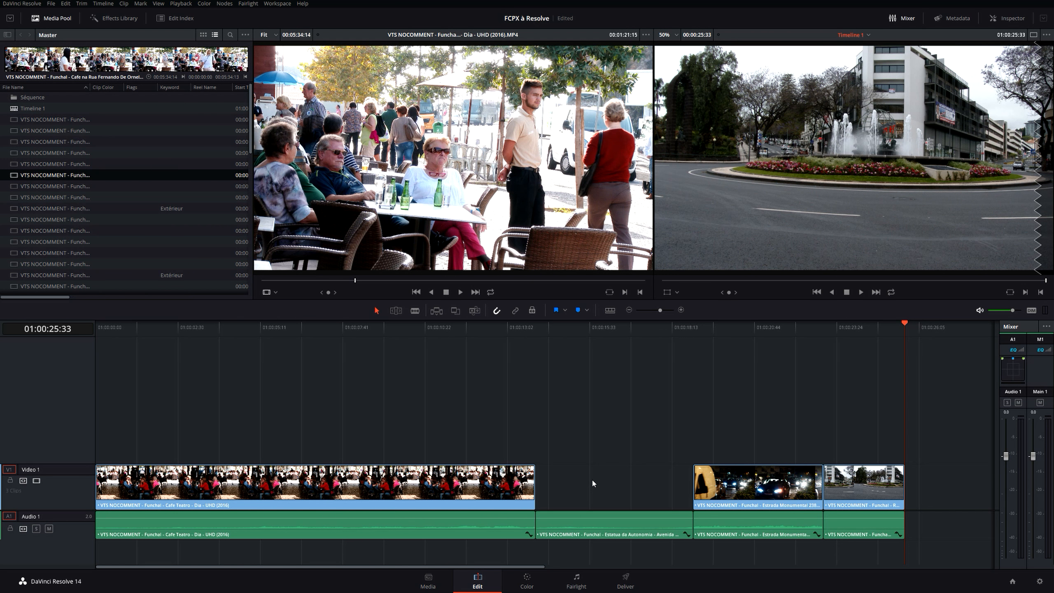
pyautogui.hotkey('ctrl', 'z')
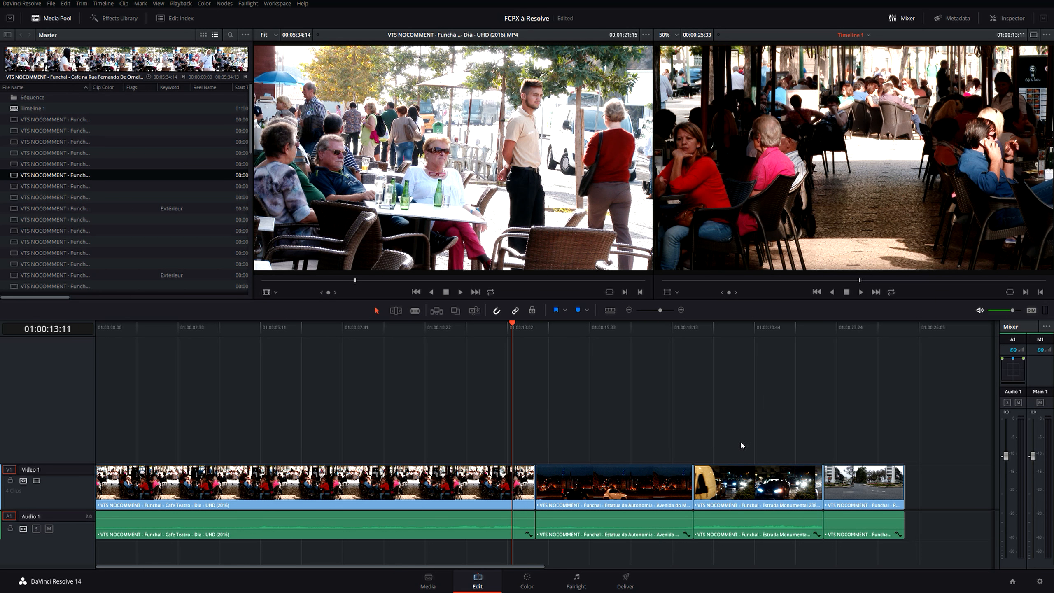
# Mark a selection of about seven seconds in the Doca da Praça do Povo clip, from 00:01:38:15 to 00:01:45:17.
pyautogui.click(132, 198)
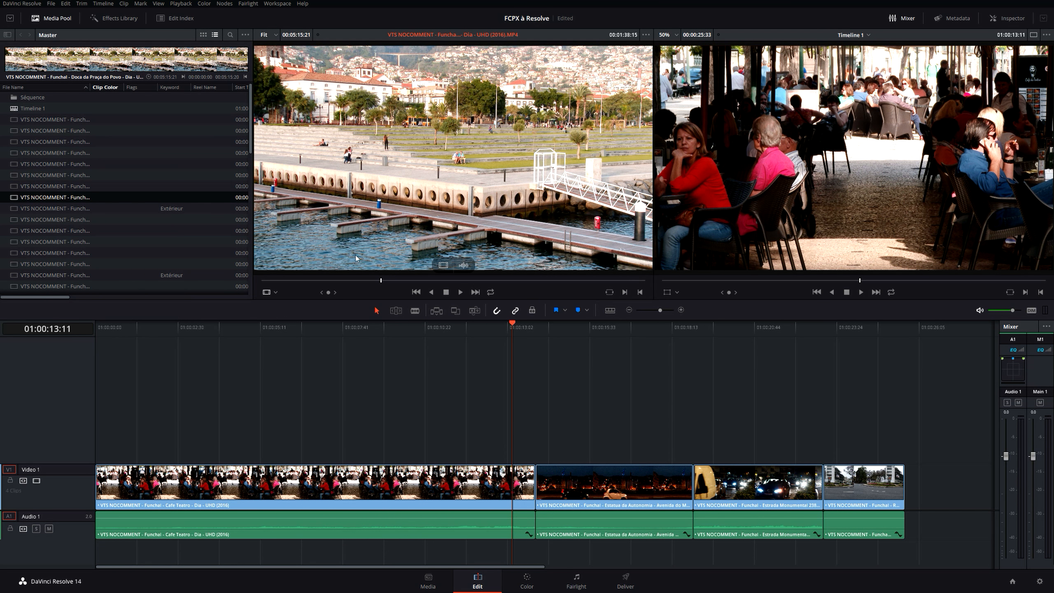
pyautogui.press('i')
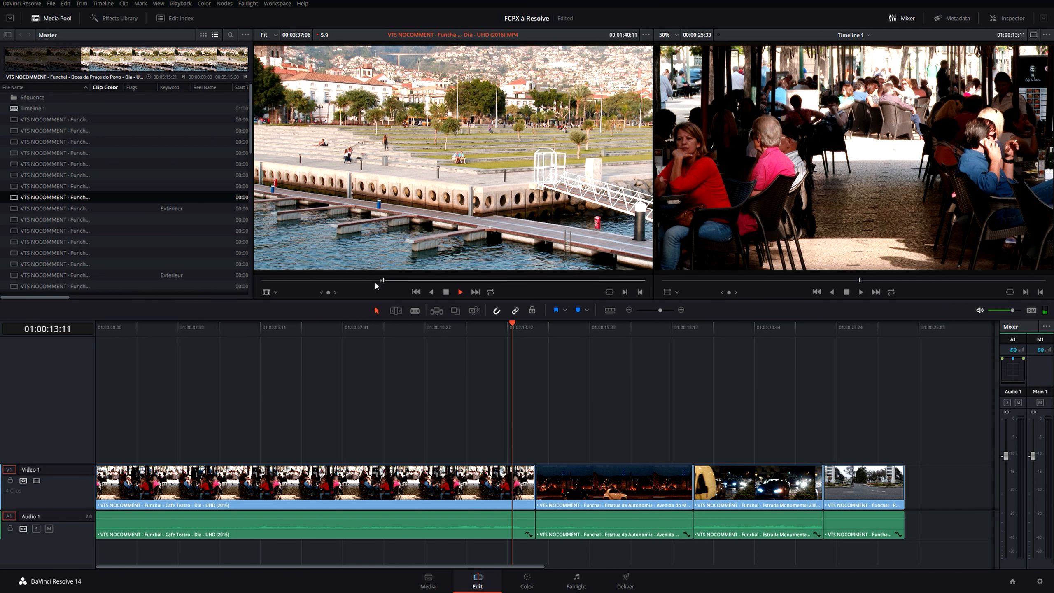
pyautogui.press('space')
pyautogui.press('o')
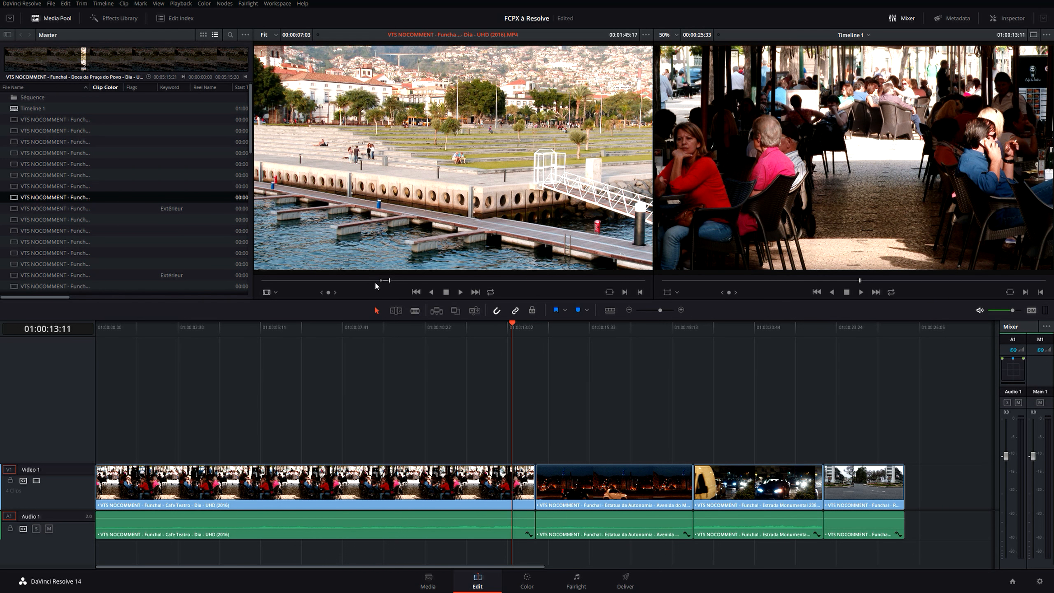
# Insert the Doca da Praça do Povo selection at 01:00:13:48, between the Cafe Teatro and Estatua da Autonomia clips.
pyautogui.moveTo(512, 325); pyautogui.dragTo(536, 327)
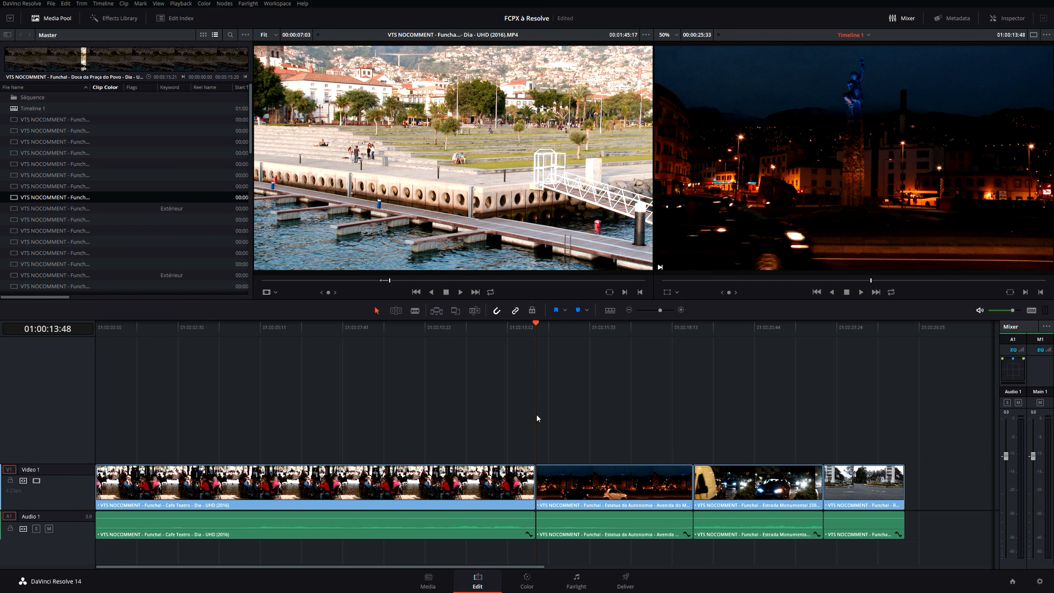
pyautogui.click(435, 311)
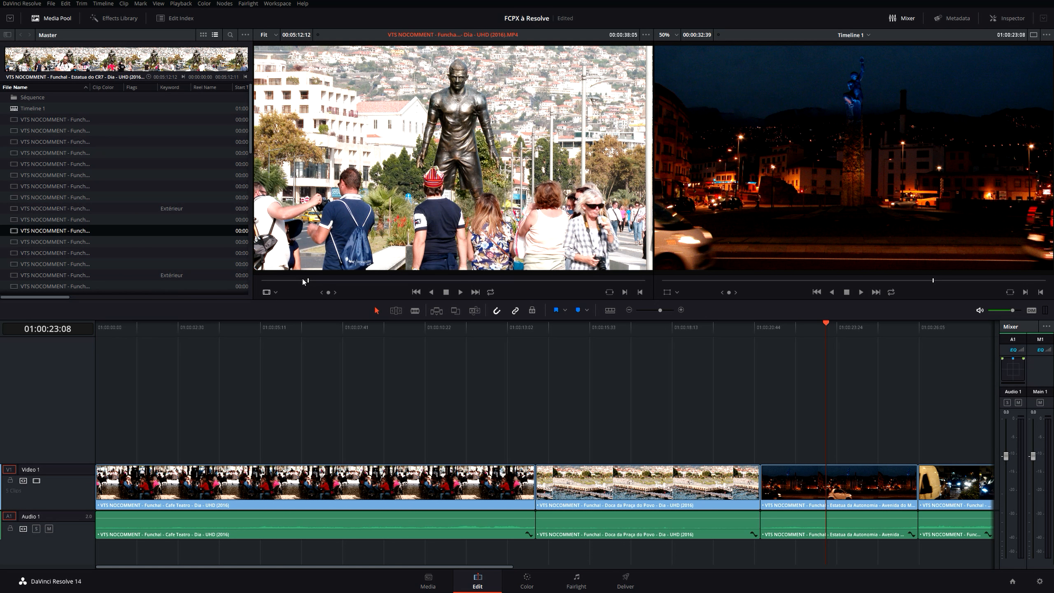
# Try replacing the Estatua da Autonomia clip in the timeline with the Estatua do CR7 clip, then undo the replacement.
pyautogui.click(469, 316)
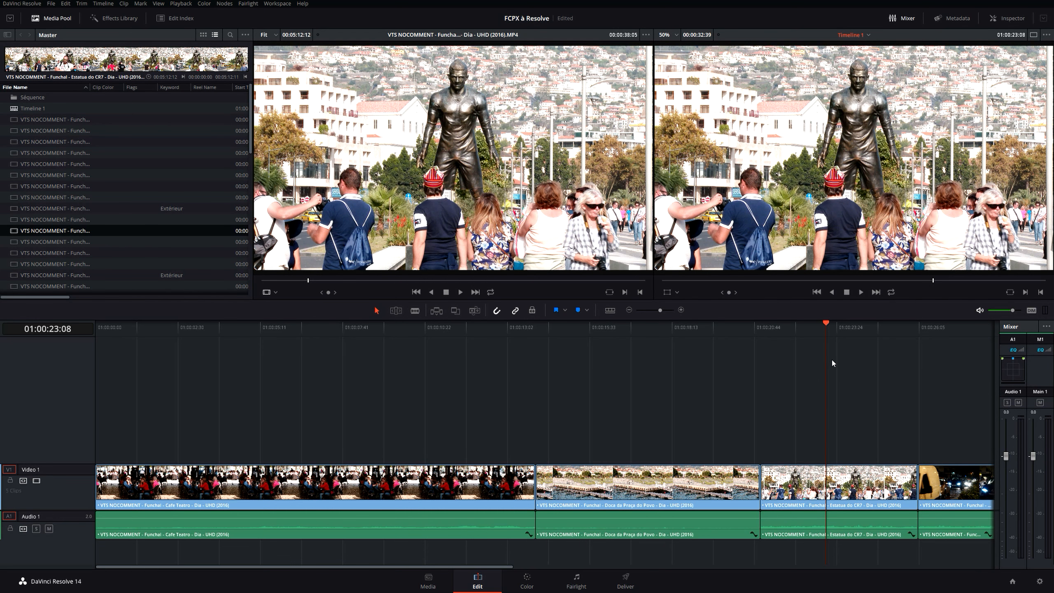
pyautogui.hotkey('ctrl', 'z')
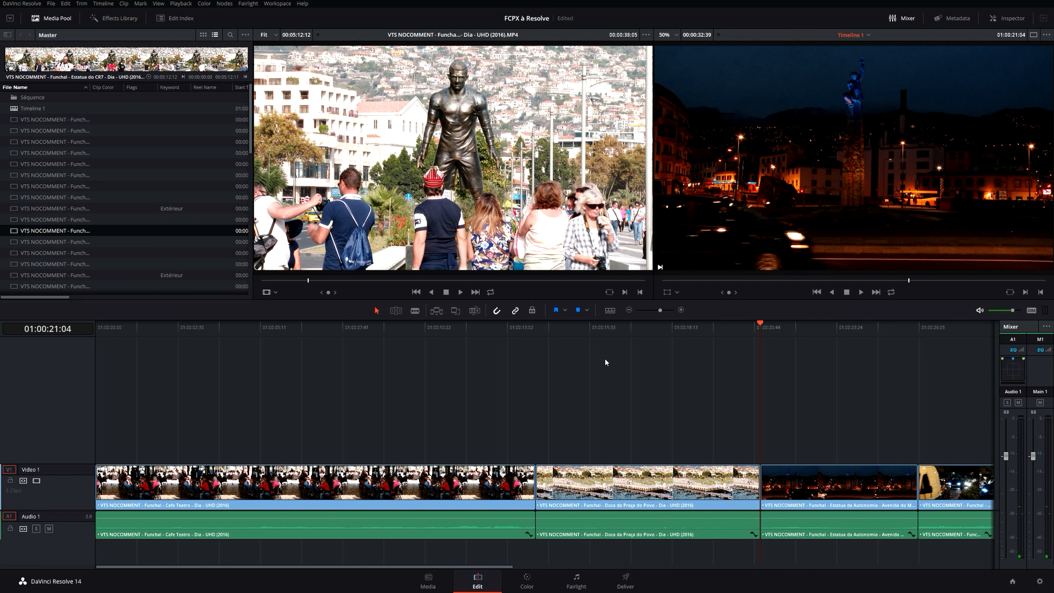
# Mark the Estatua do CR7 clip's out point at 00:03:33:14 and try replacing the Estatua da Autonomia clip, aligned on its last frame at 01:00:26:03.
pyautogui.click(531, 297)
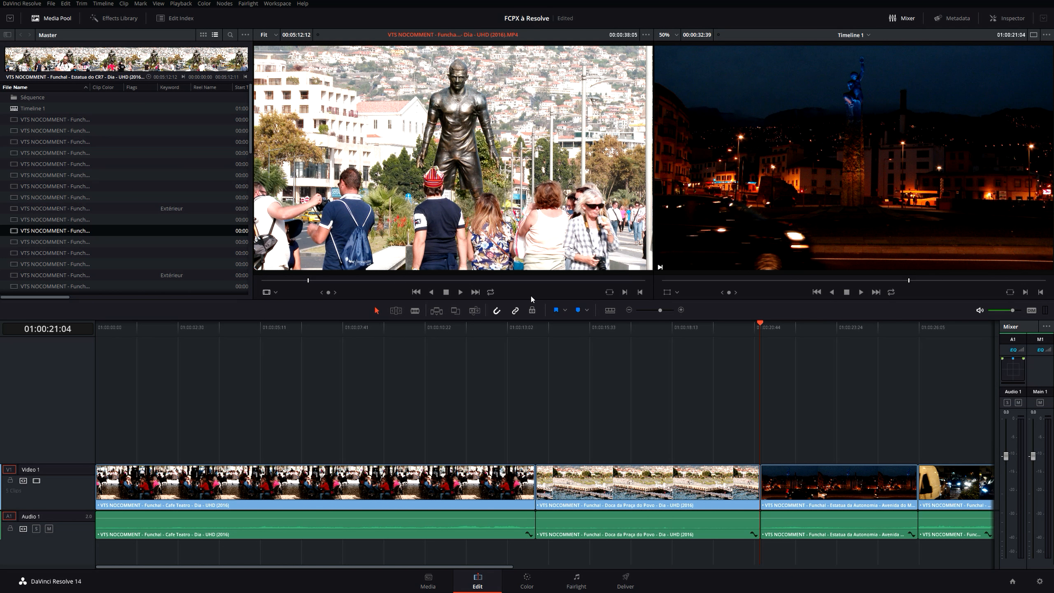
pyautogui.press('i')
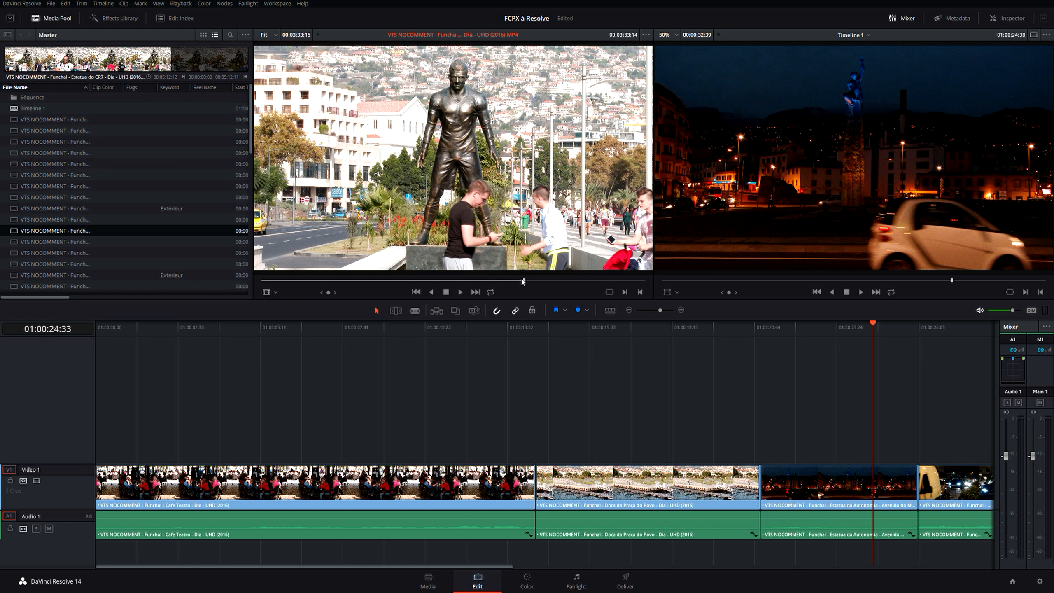
pyautogui.moveTo(873, 323); pyautogui.dragTo(915, 322)
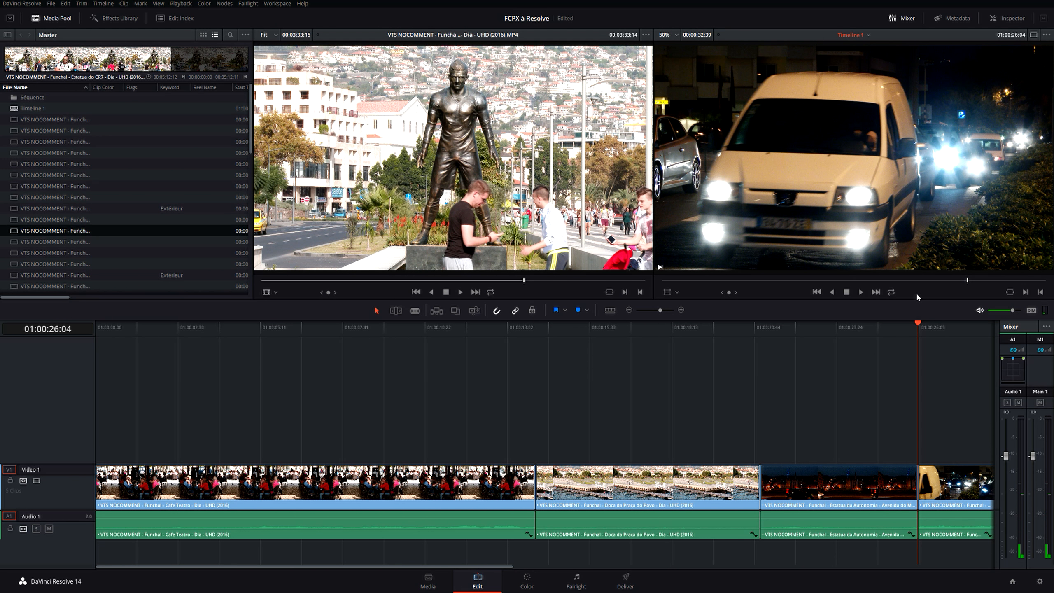
pyautogui.press('Left')
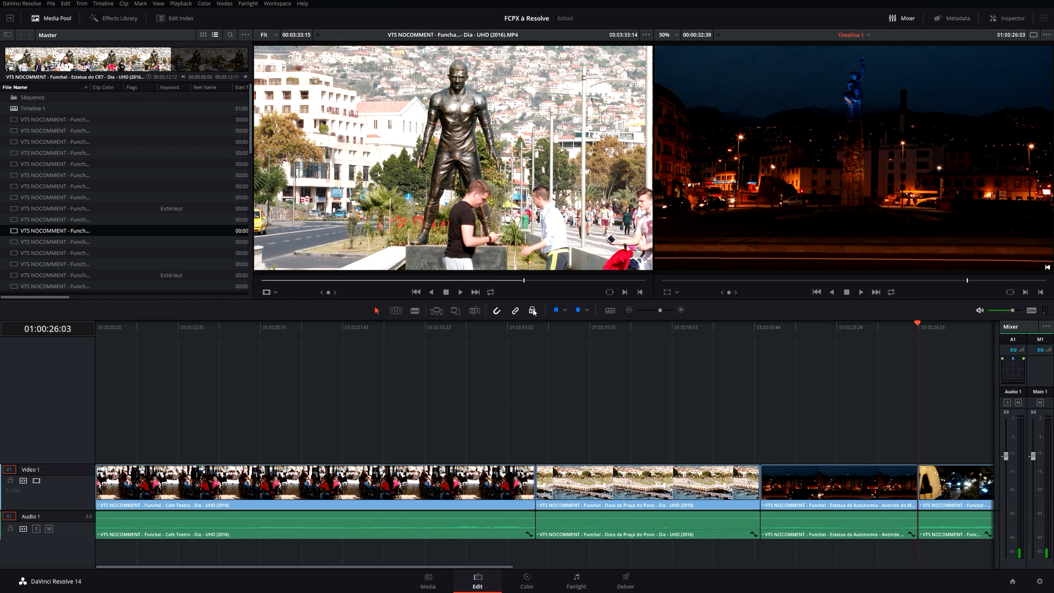
pyautogui.click(474, 310)
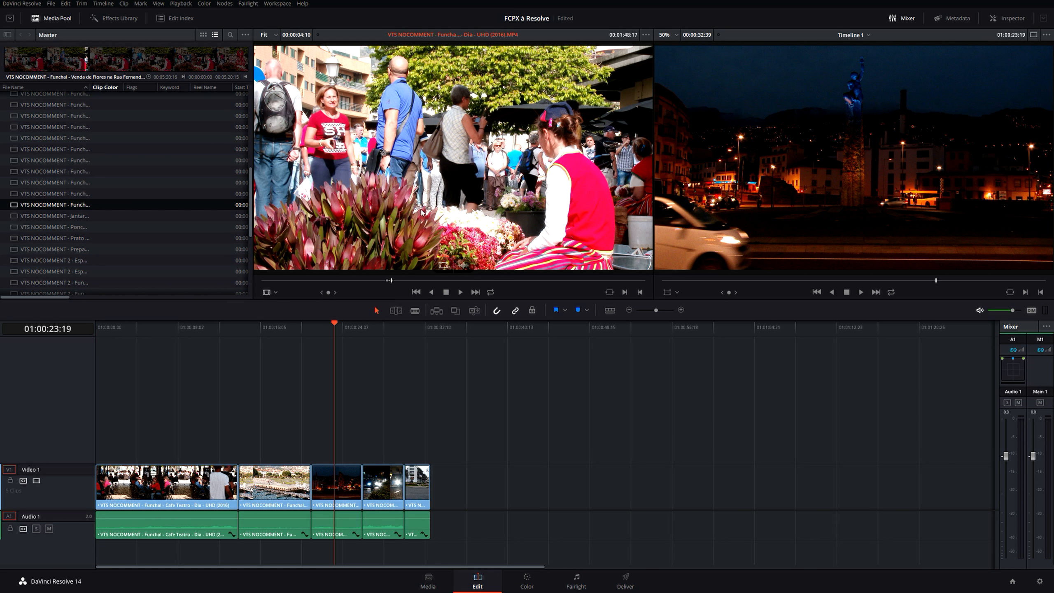
# Try a Ripple Overwrite of the Estatua da Autonomia clip with the Venda de Flores selection and check the new clip at 01:00:22:21.
pyautogui.hotkey('ctrl', 's')
pyautogui.moveTo(419, 186); pyautogui.dragTo(1008, 226)
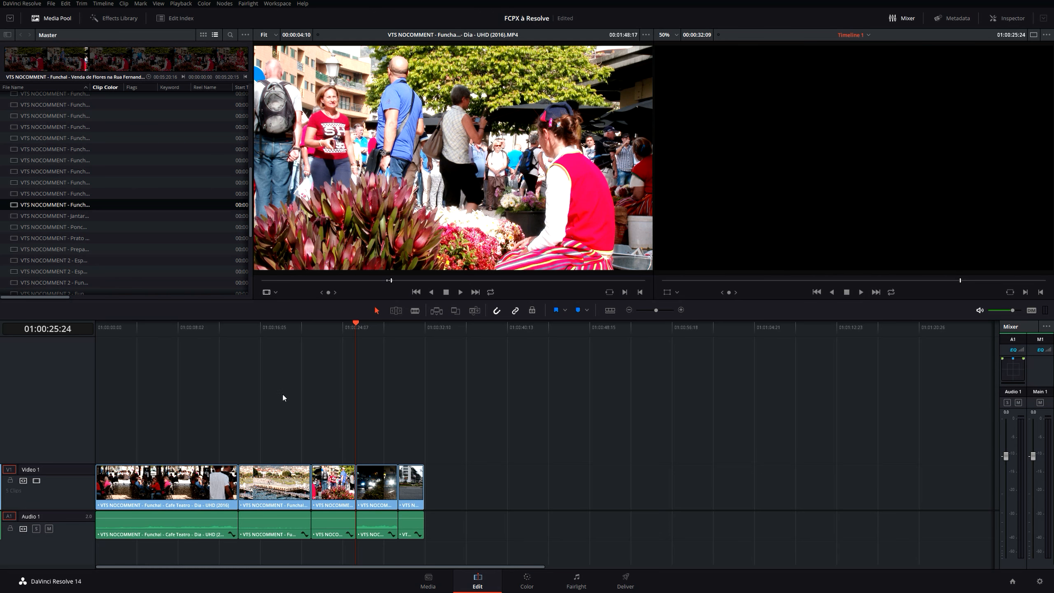
pyautogui.moveTo(329, 330); pyautogui.dragTo(325, 337)
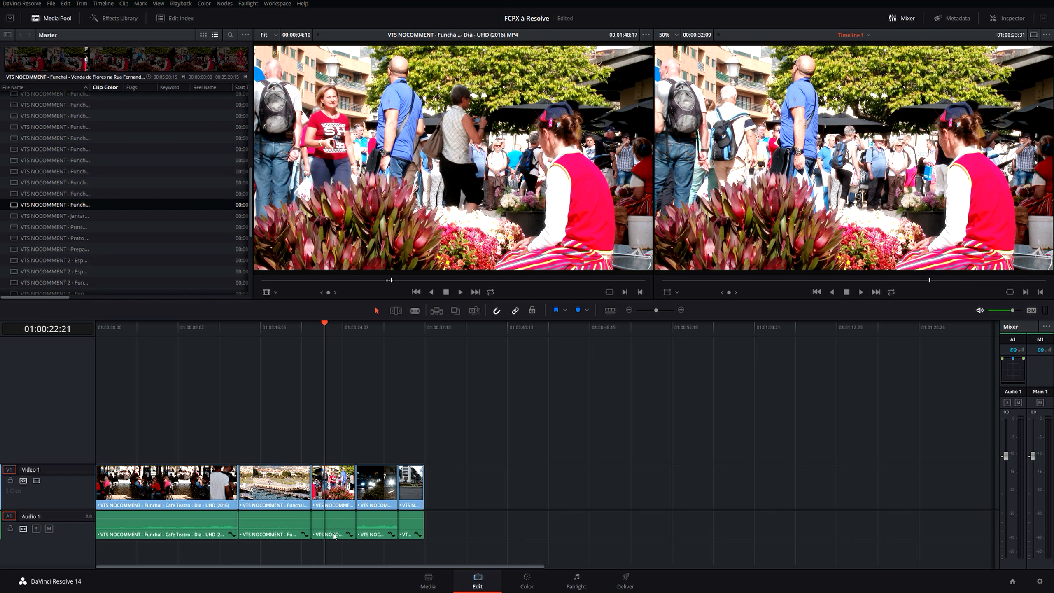
# Try adding only the video of the Venda de Flores selection at the end of the timeline, undo it, and try only its audio.
pyautogui.moveTo(484, 220)
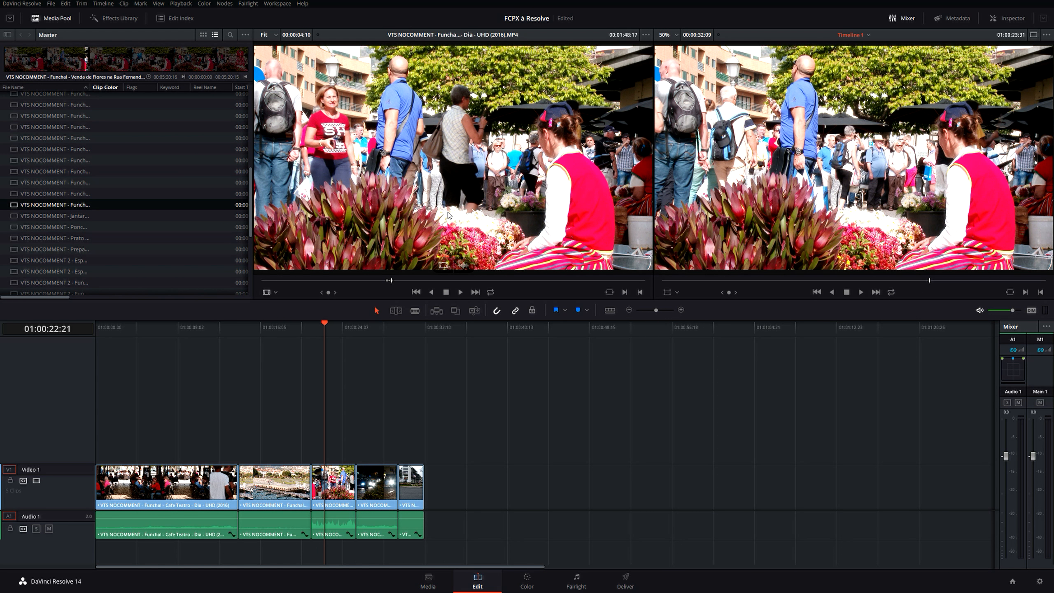
pyautogui.click(440, 268)
pyautogui.moveTo(441, 269); pyautogui.dragTo(421, 501)
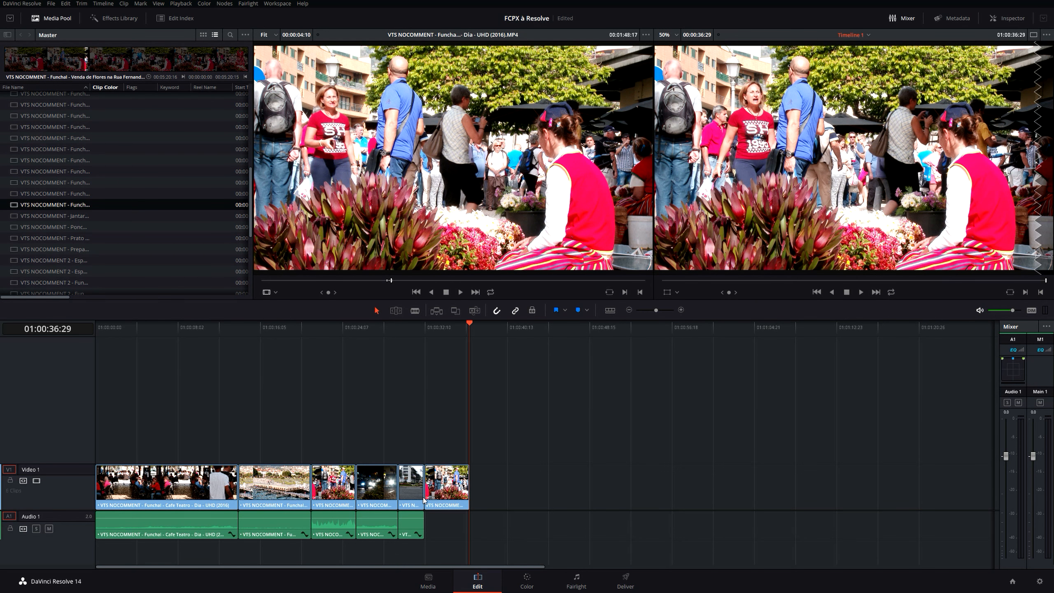
pyautogui.hotkey('ctrl', 'z')
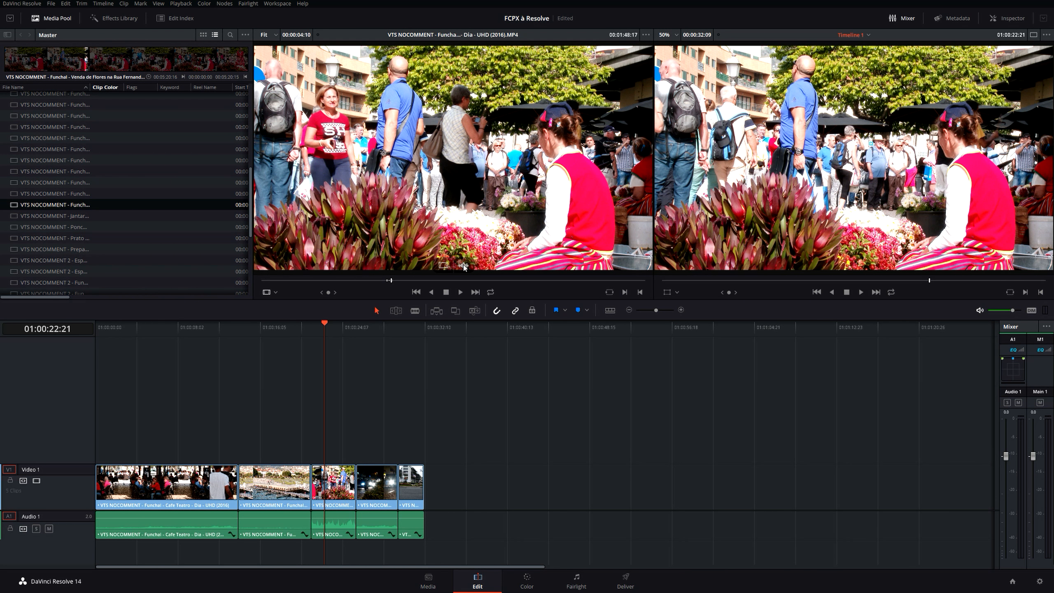
pyautogui.moveTo(464, 267); pyautogui.dragTo(429, 524)
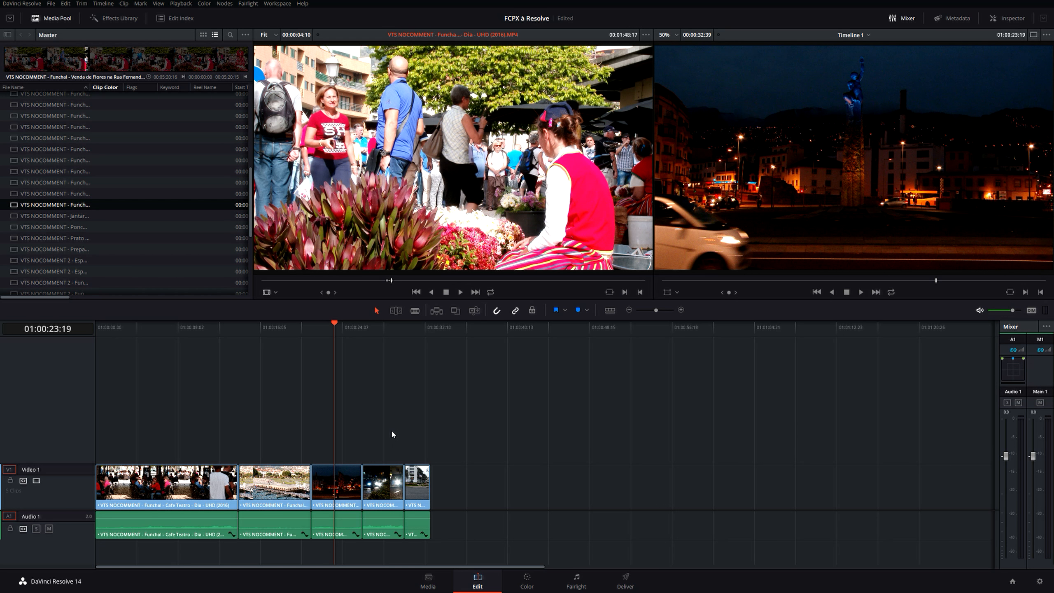
# Try the Place on Top edit with the Venda de Flores selection at 01:00:23:19, then undo it.
pyautogui.moveTo(374, 190)
pyautogui.moveTo(486, 191); pyautogui.dragTo(771, 206)
pyautogui.moveTo(916, 211); pyautogui.dragTo(973, 181)
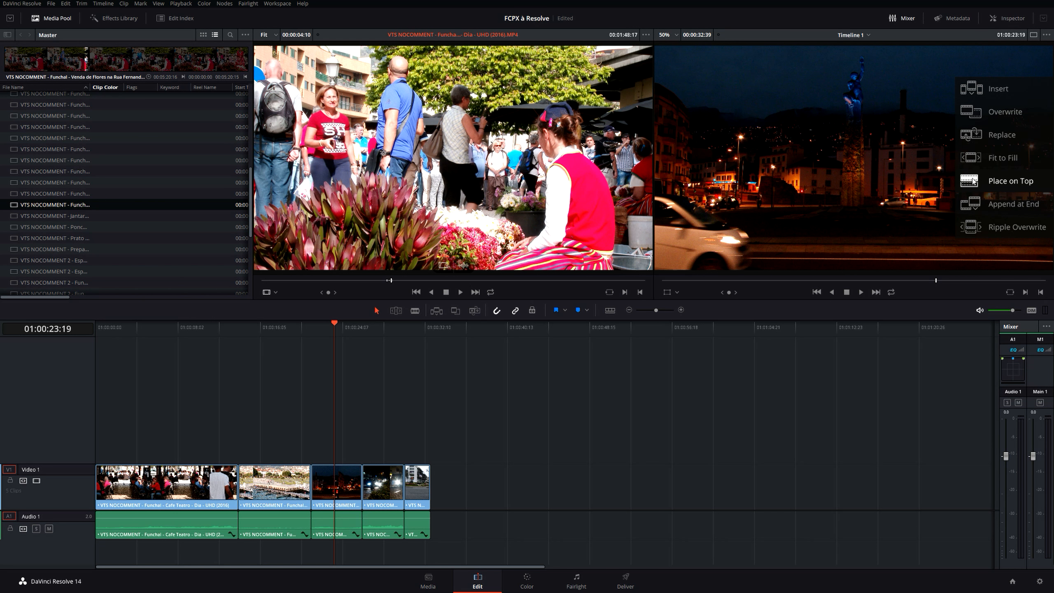
pyautogui.moveTo(972, 182); pyautogui.dragTo(973, 182)
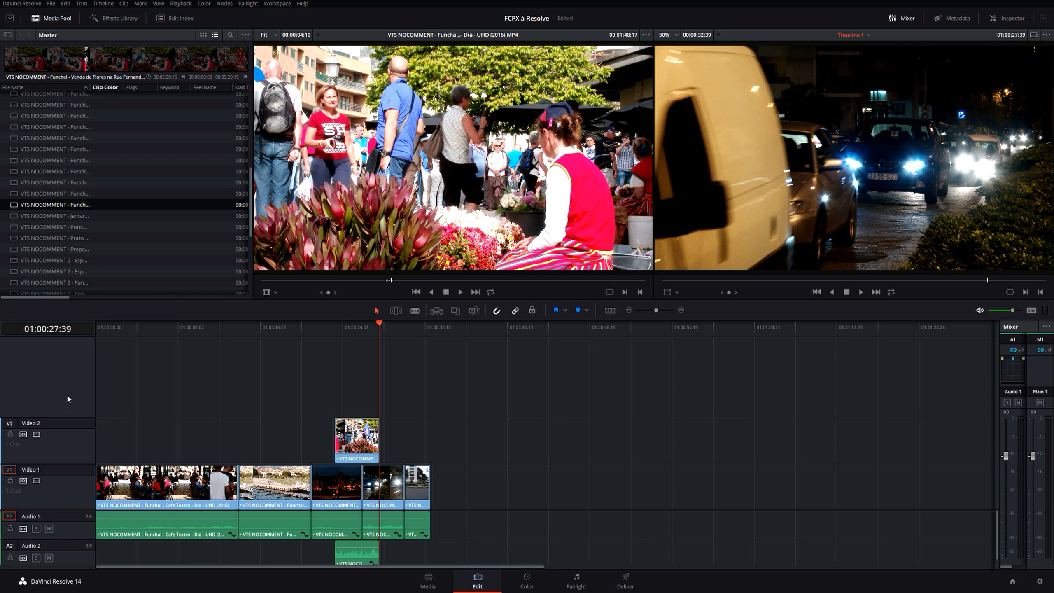
pyautogui.hotkey('ctrl', 'z')
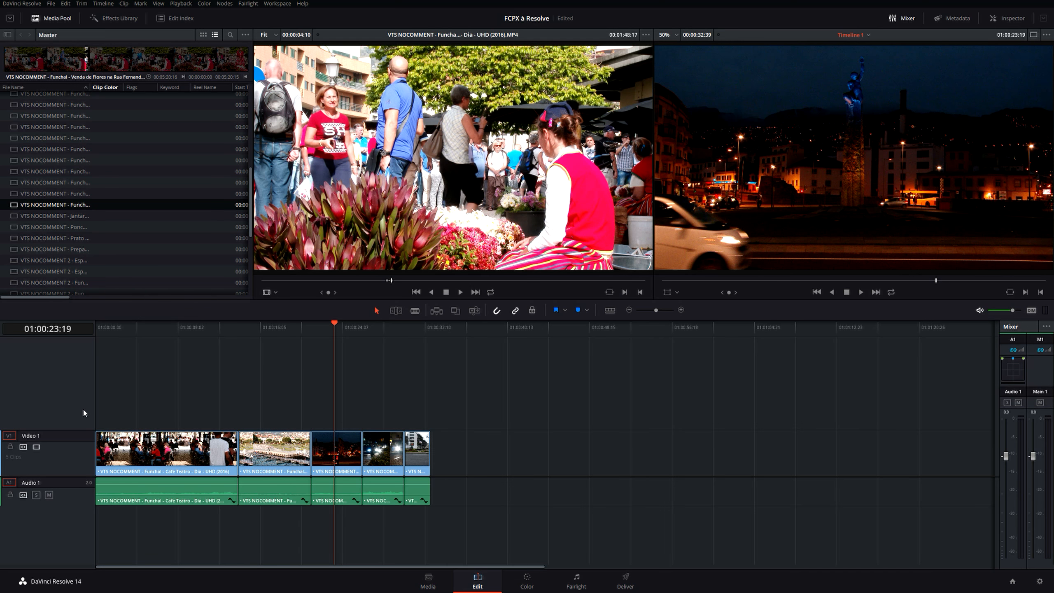
# Add a second video track and two more audio tracks to the timeline.
pyautogui.rightClick(69, 412)
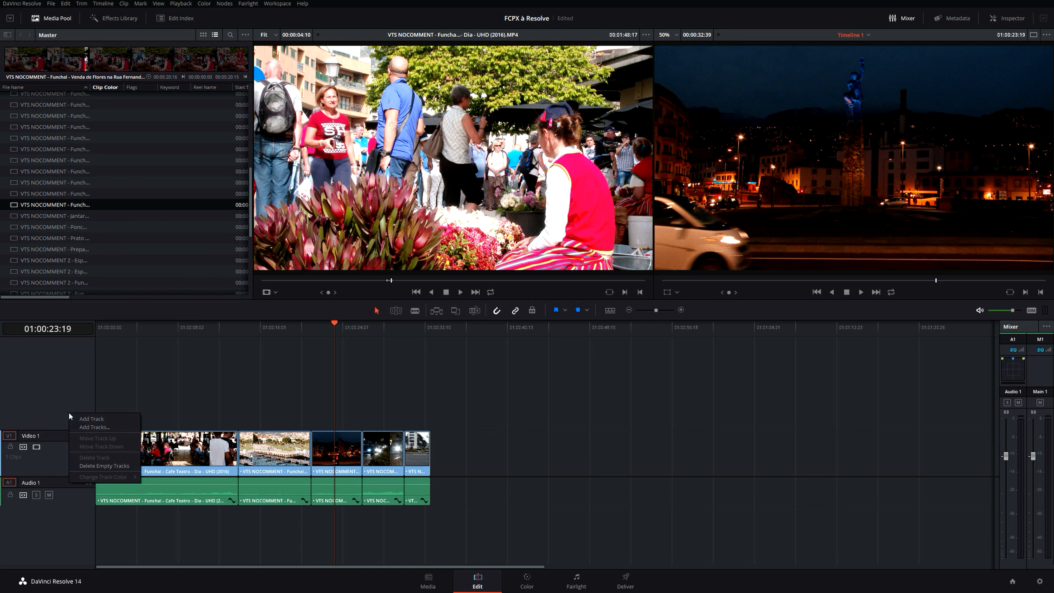
pyautogui.click(118, 419)
pyautogui.rightClick(59, 524)
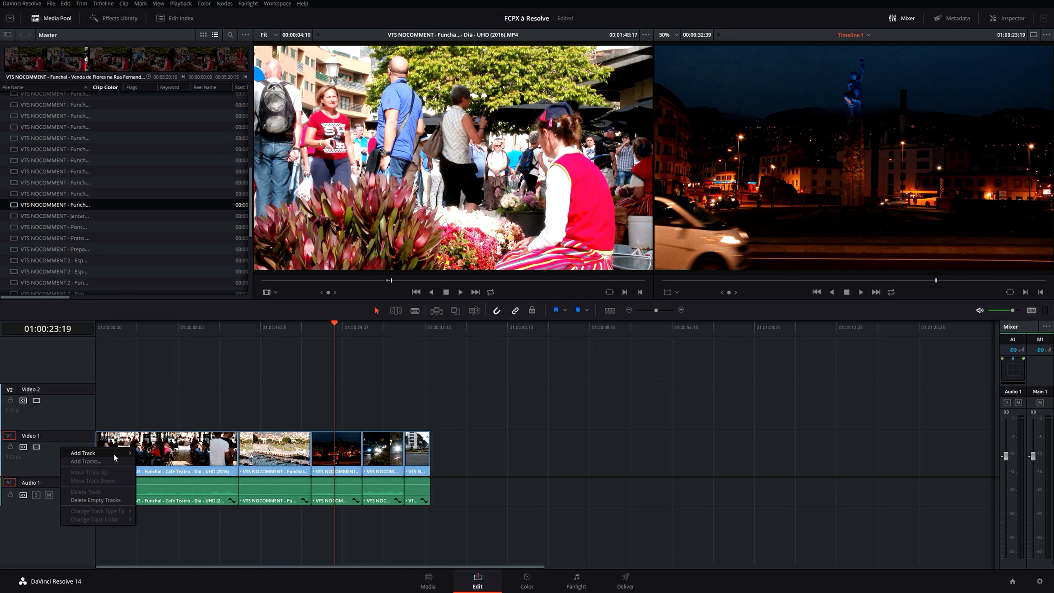
pyautogui.moveTo(115, 457)
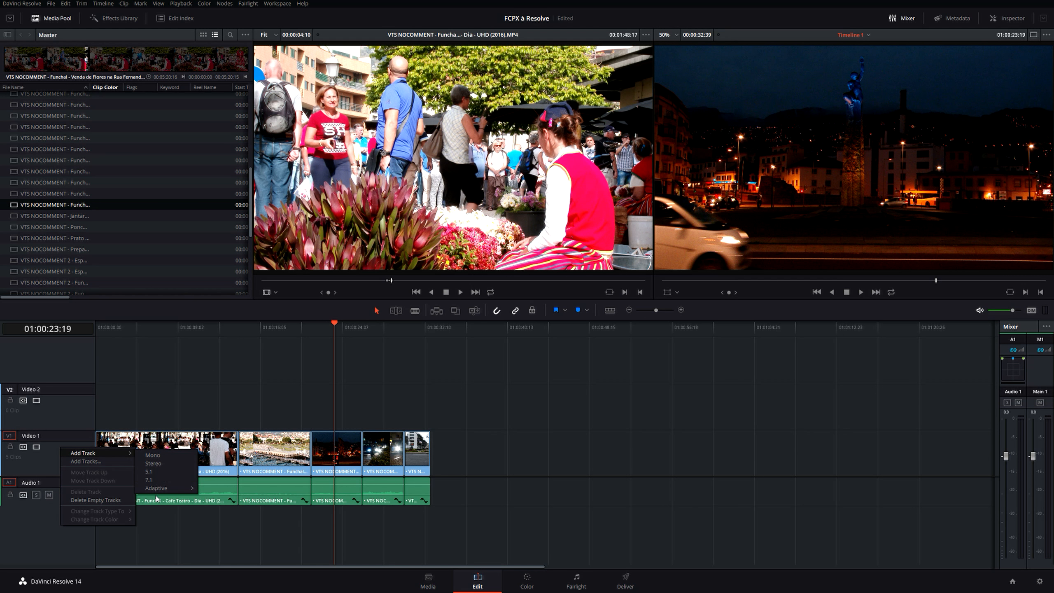
pyautogui.moveTo(161, 490)
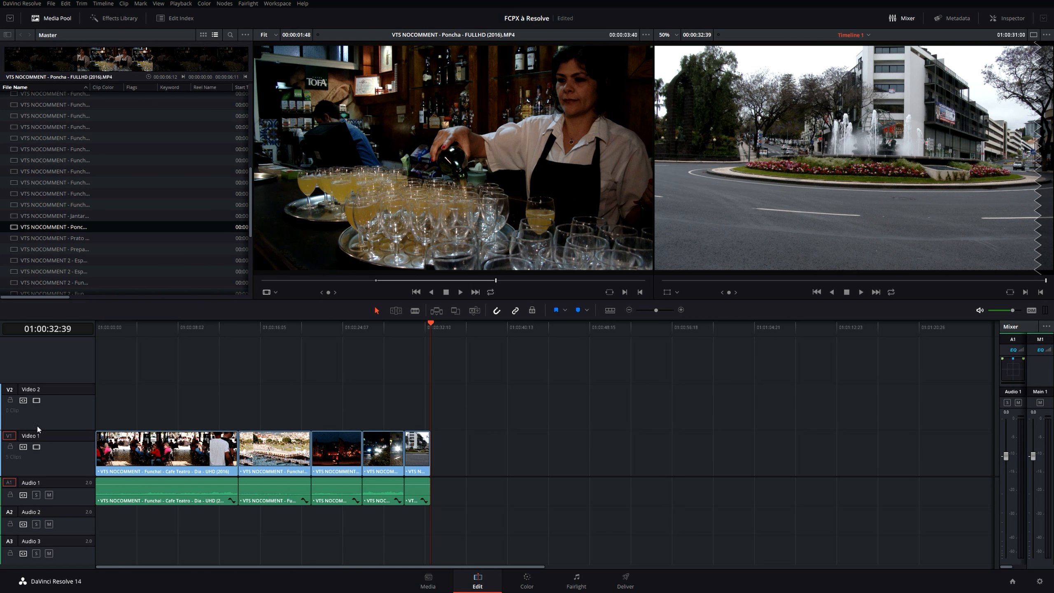
# Try adding the Poncha selection at 01:00:32:39 with the Audio 1 destination disabled, undo it, and re-enable the audio and video destinations.
pyautogui.click(11, 484)
pyautogui.press('F10')
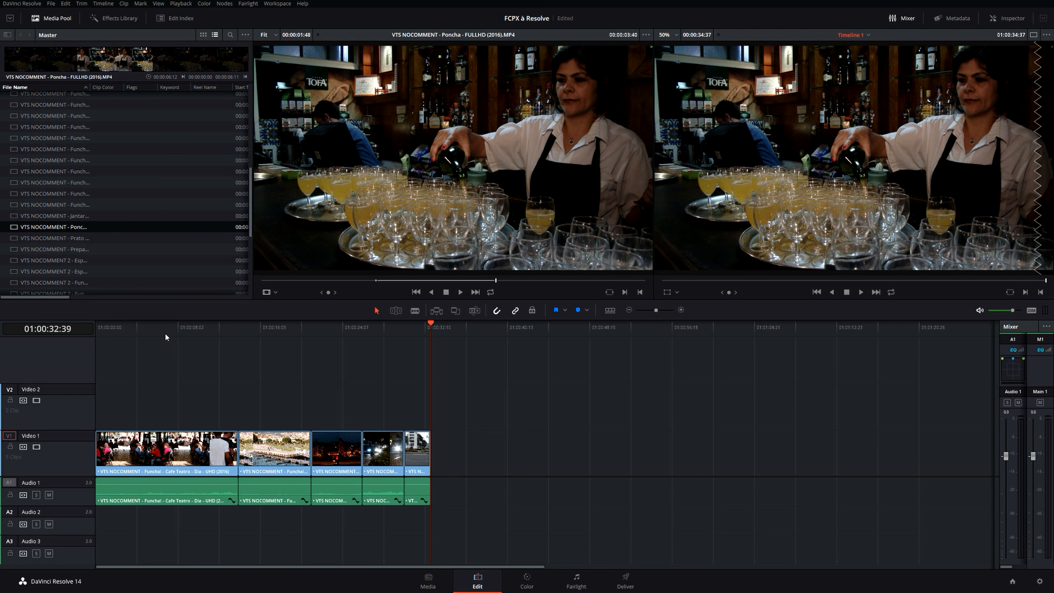
pyautogui.hotkey('ctrl', 'z')
pyautogui.click(11, 482)
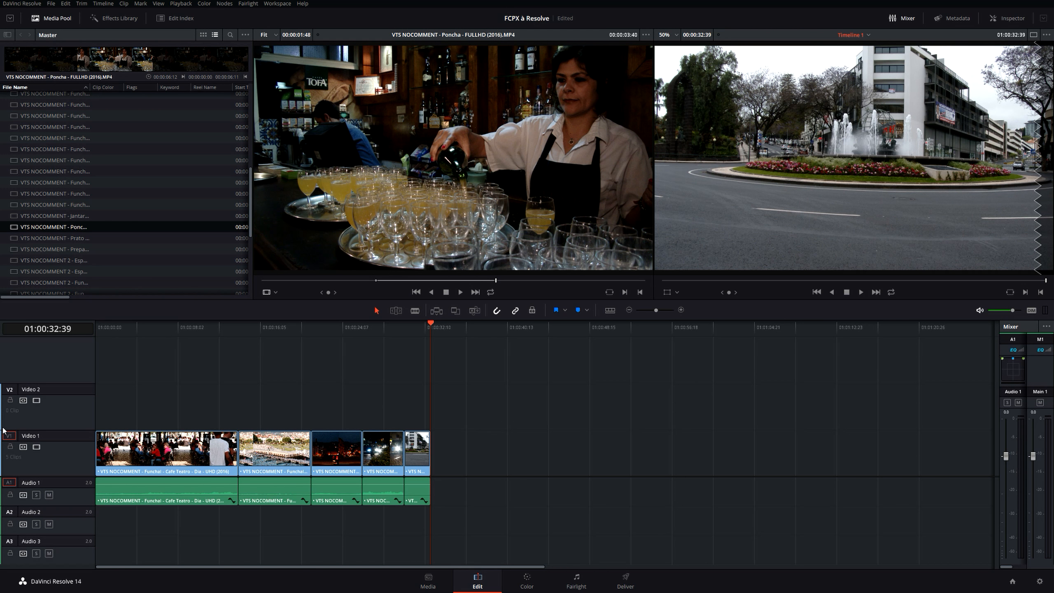
pyautogui.click(9, 437)
pyautogui.hotkey('alt', '1')
# Target Video 2 and Audio 2, try an overwrite edit of the Poncha selection at 01:00:19:12, then undo the edit.
pyautogui.click(293, 330)
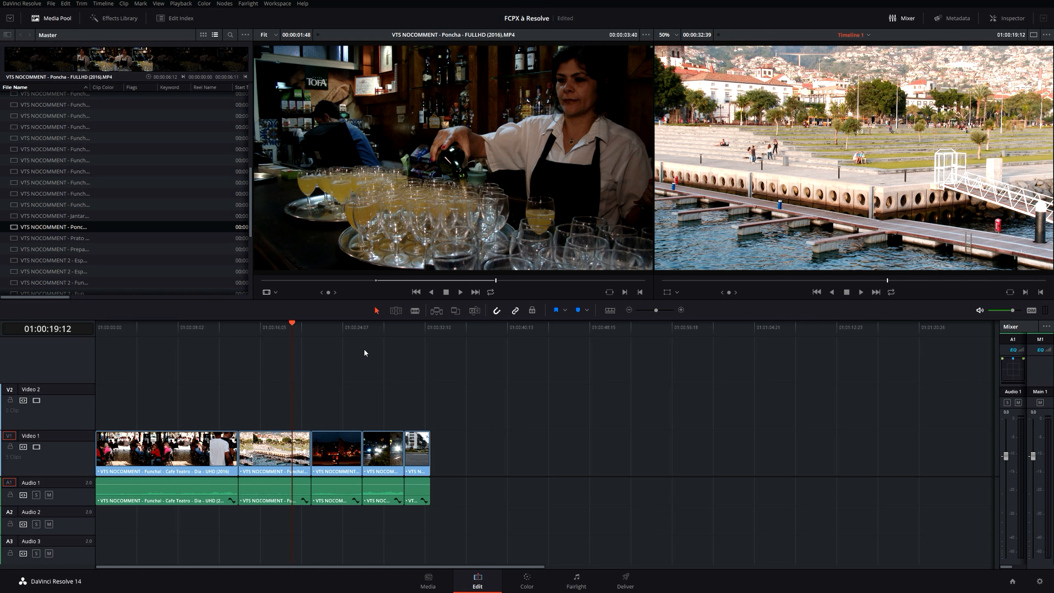
pyautogui.click(14, 392)
pyautogui.click(8, 512)
pyautogui.press('F10')
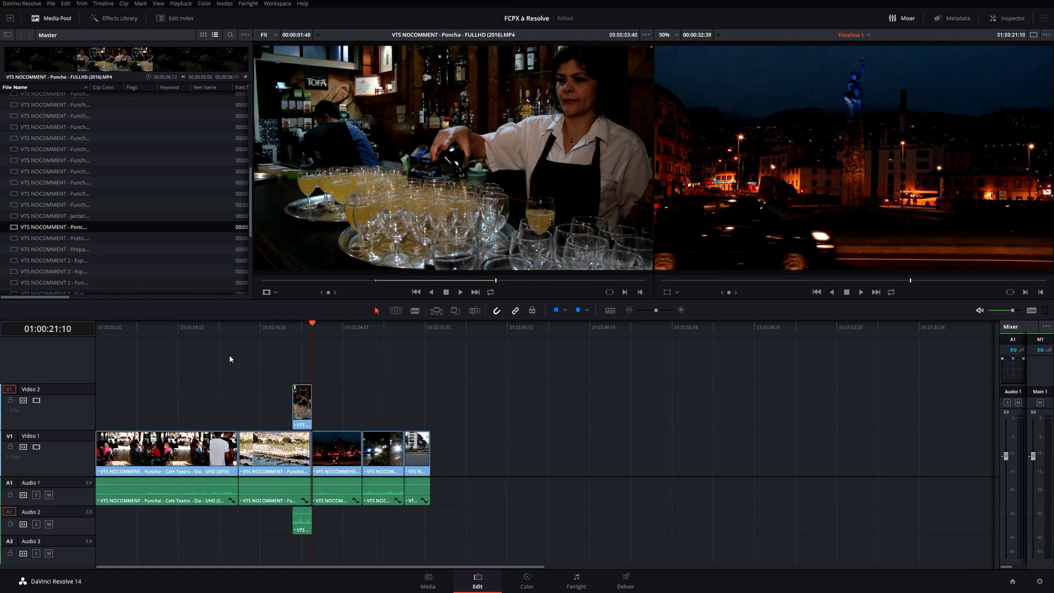
pyautogui.hotkey('ctrl', 'z')
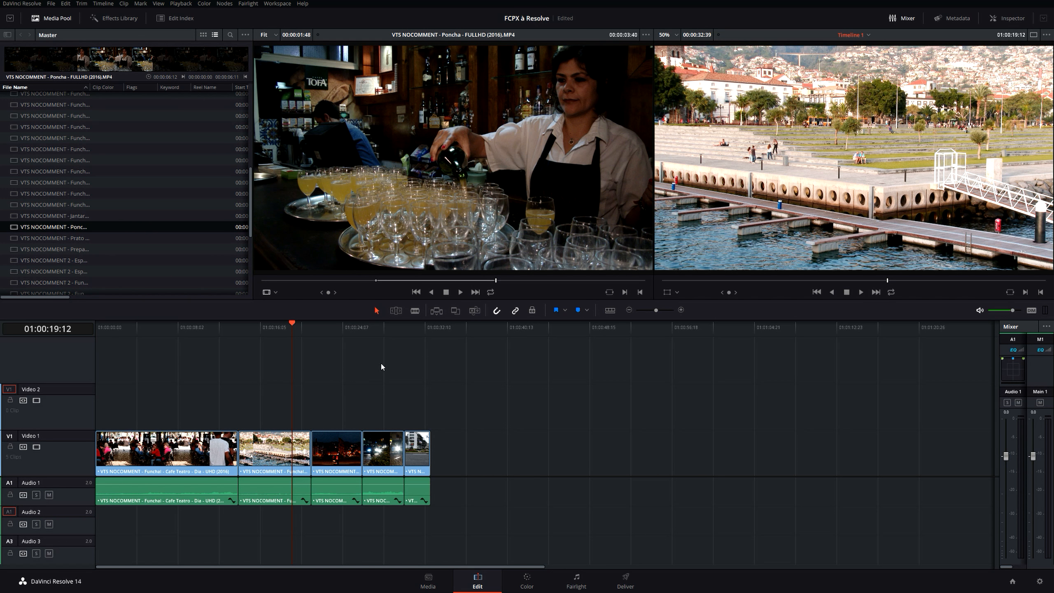
# Overwrite the audio of the XVI Mostra Regional de Banana - 00010 selection onto Audio 2 from the start of the timeline.
pyautogui.click(456, 310)
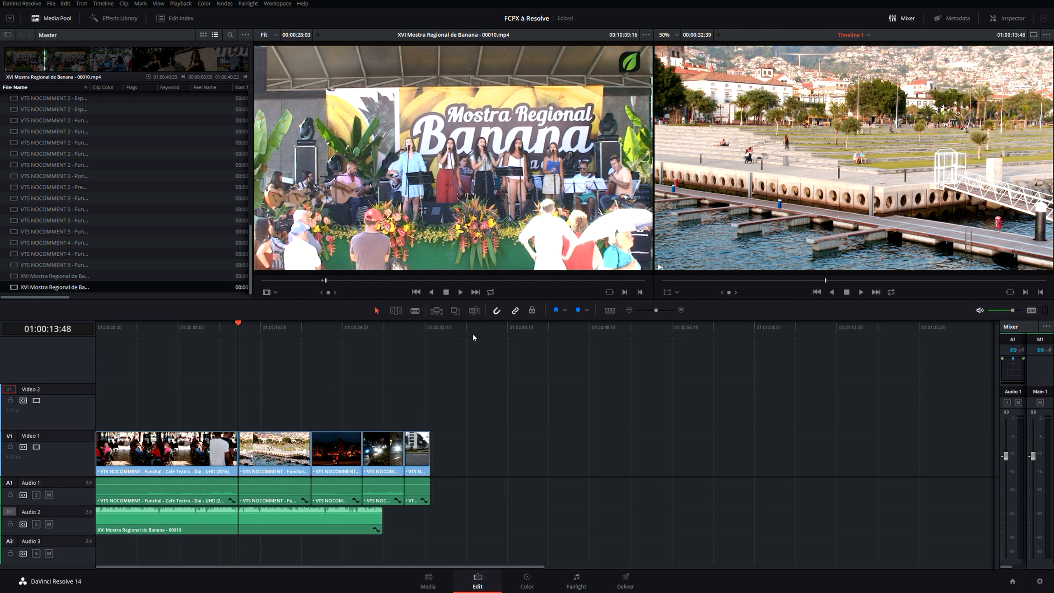
# Turn off automatic track selection for Audio 2 and insert the Rotunda da Avenida Arriaga selection at 01:00:13:48 on Video 1 and Audio 1.
pyautogui.click(435, 312)
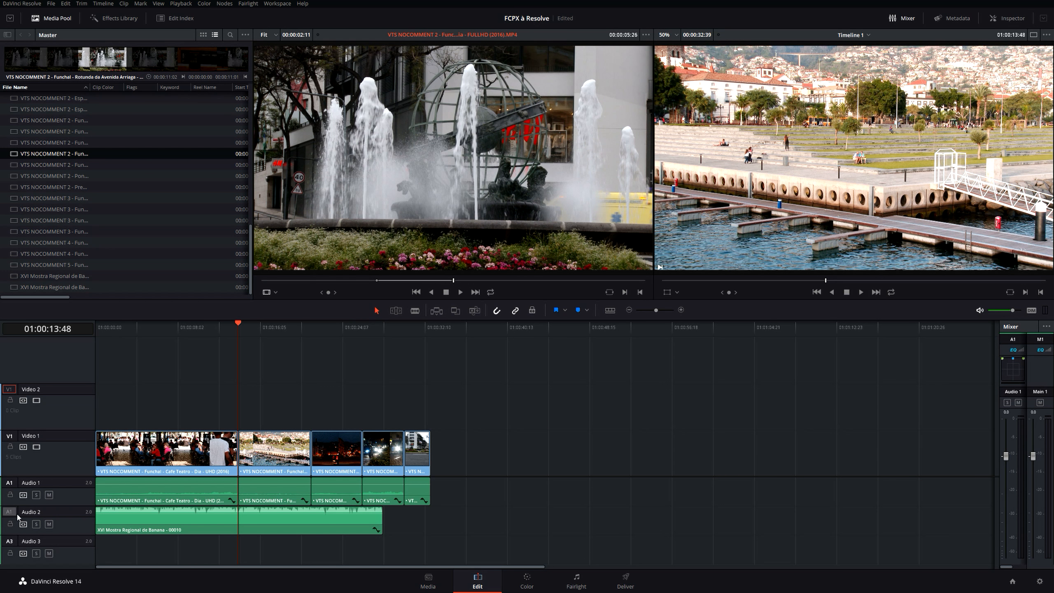
pyautogui.click(23, 528)
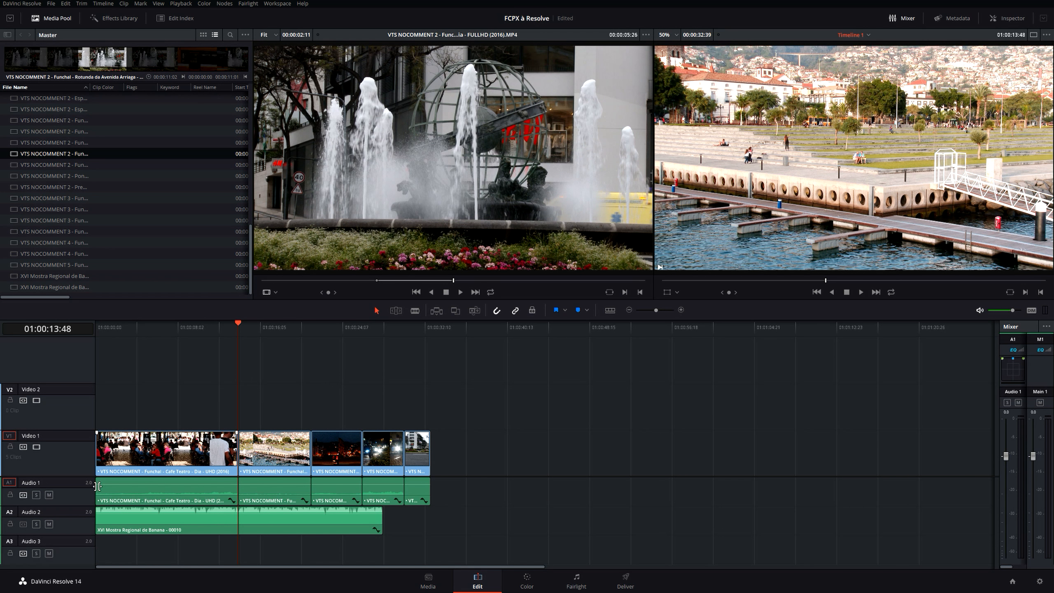
pyautogui.press('F9')
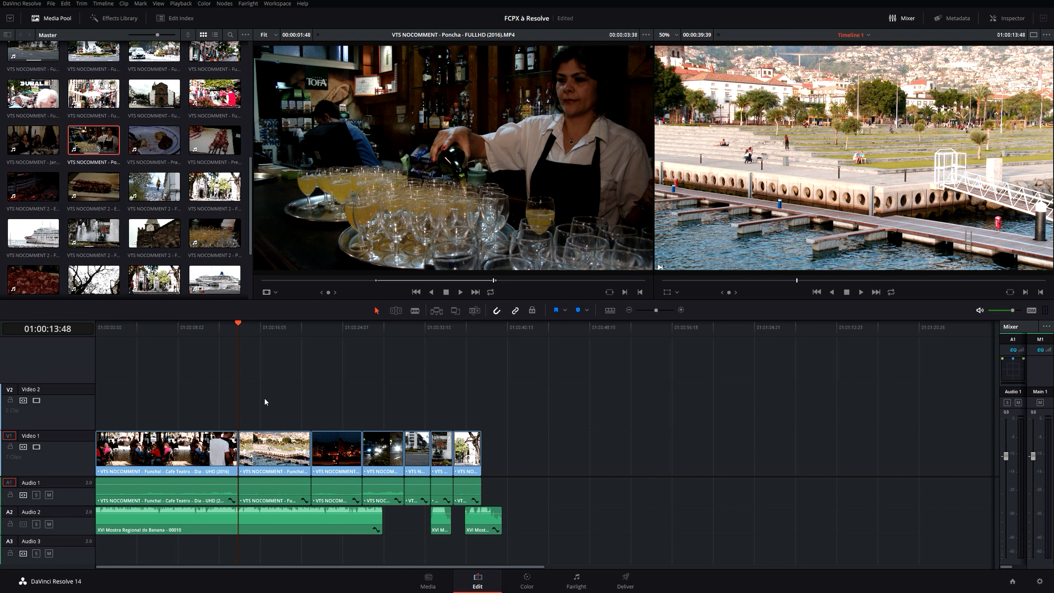
# Try inserting the Poncha selection at 01:00:13:48 with the two short Banana audio clips on Audio 2, then undo the insertion.
pyautogui.click(437, 524)
pyautogui.keyDown('ctrl'); pyautogui.click(487, 524); pyautogui.keyUp('ctrl')
pyautogui.click(435, 349)
pyautogui.press('F9')
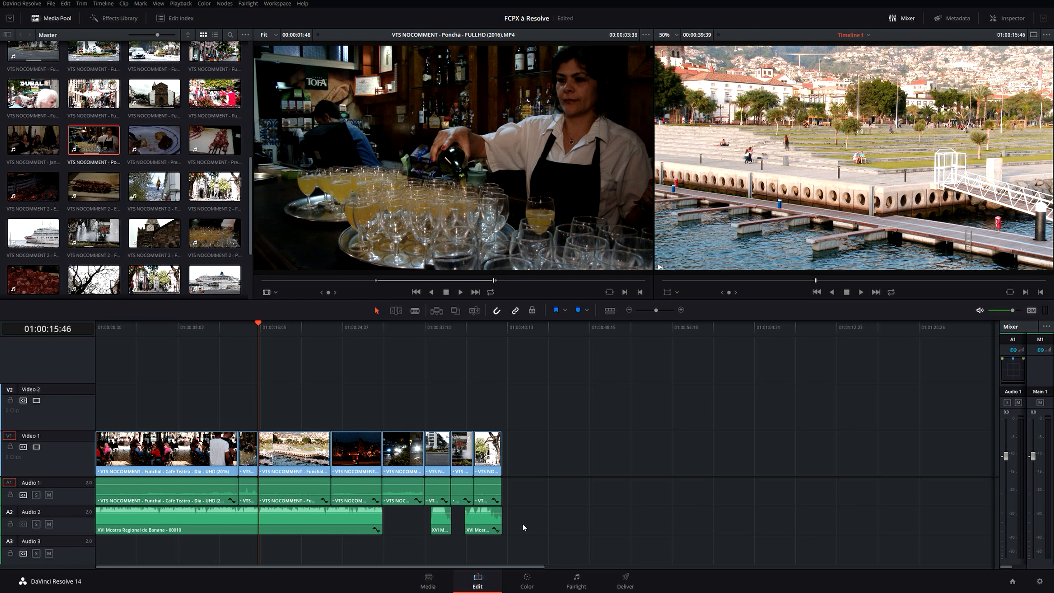
pyautogui.hotkey('ctrl', 'z')
# Move the two short XVI Mostra Regional de Banana audio clips from Audio 2 down to Audio 3.
pyautogui.click(473, 524)
pyautogui.keyDown('ctrl'); pyautogui.click(443, 525); pyautogui.keyUp('ctrl')
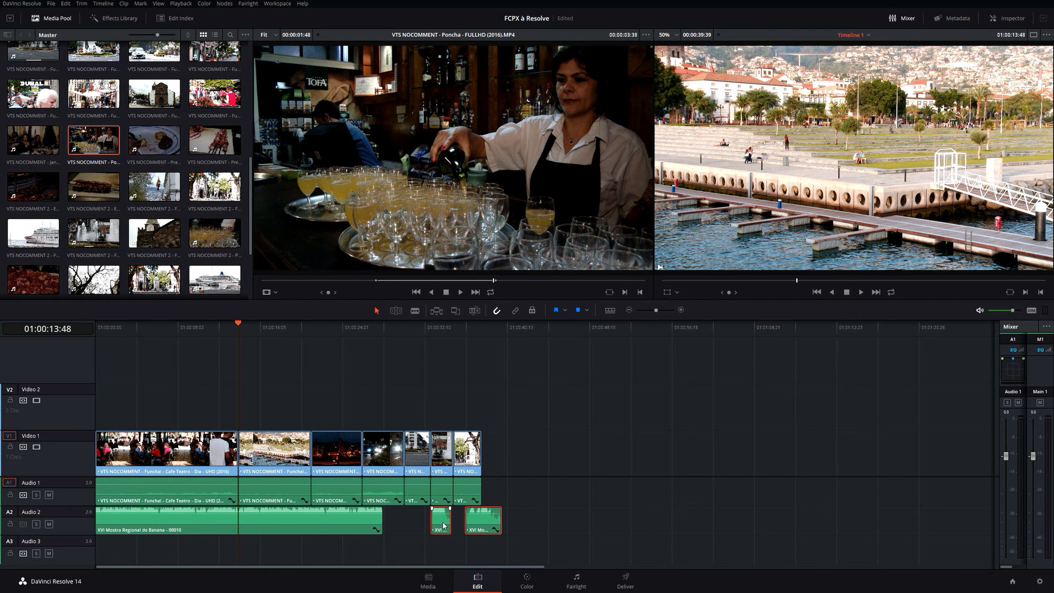
pyautogui.press('Down')
pyautogui.press('Down')
pyautogui.press('Down')
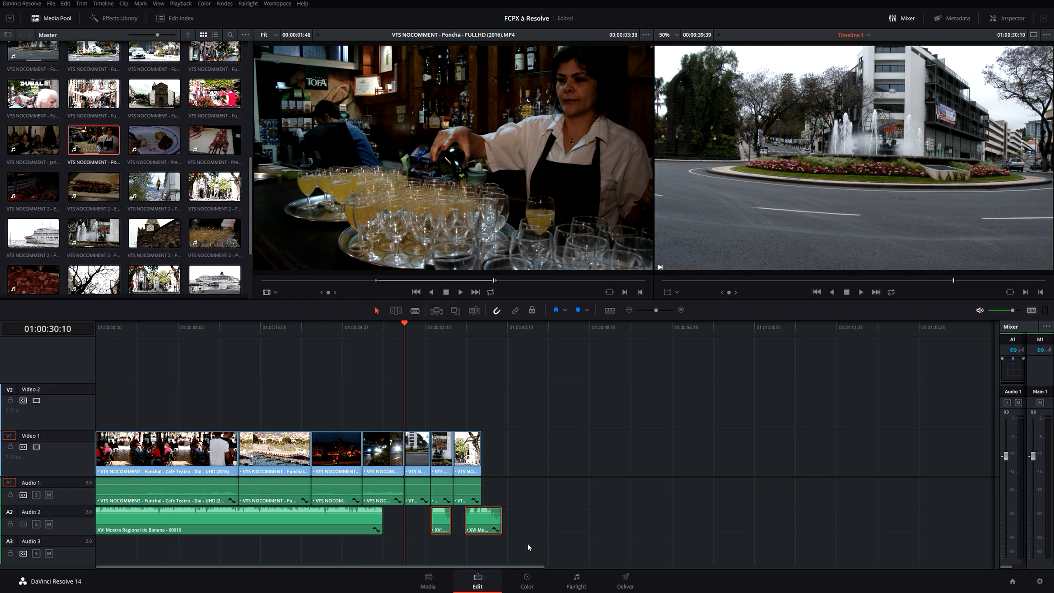
pyautogui.hotkey('alt', 'Down')
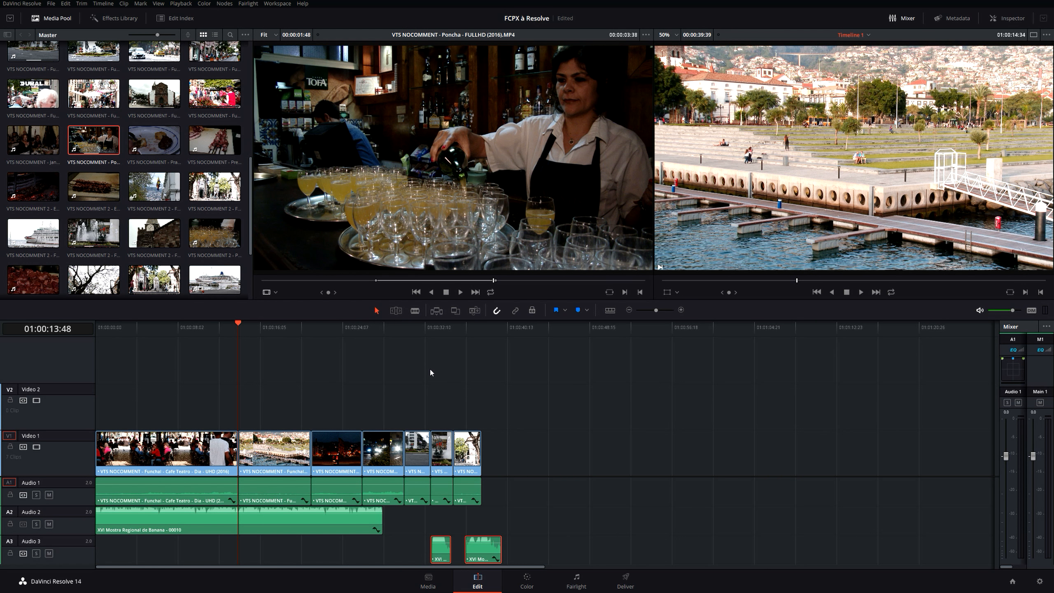
# Try inserting the Poncha selection at 01:00:13:48 with the two short Banana audio clips on Audio 3, then undo the insertion.
pyautogui.press('F9')
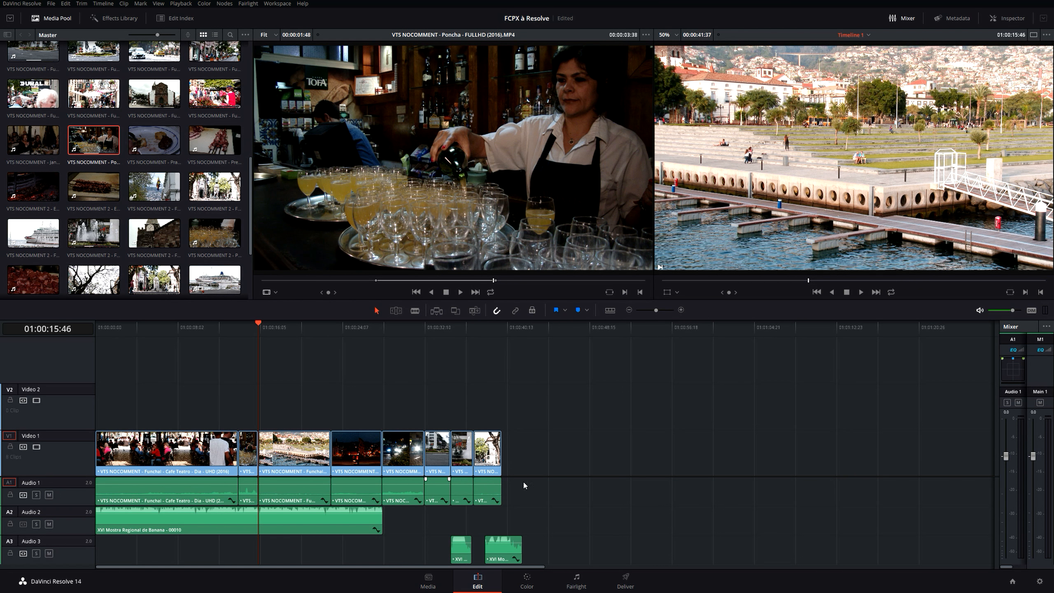
pyautogui.hotkey('ctrl', 'z')
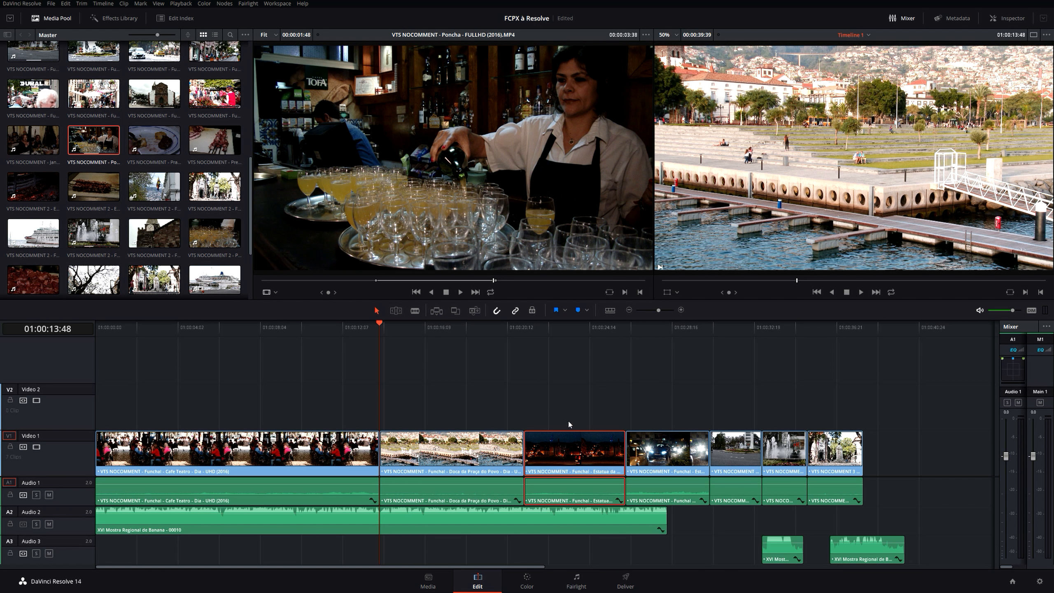
# Try moving the Estatua da Autonomia clip into the middle of the Cafe Teatro clip, then undo the move.
pyautogui.moveTo(574, 449); pyautogui.dragTo(250, 440)
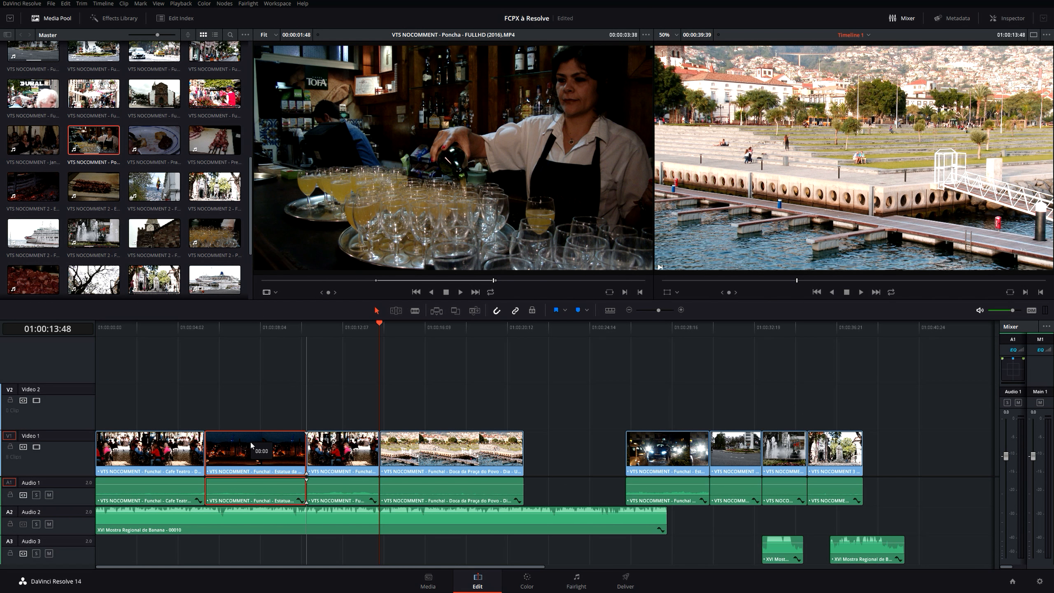
pyautogui.moveTo(251, 442); pyautogui.dragTo(251, 442)
pyautogui.hotkey('ctrl', 'z')
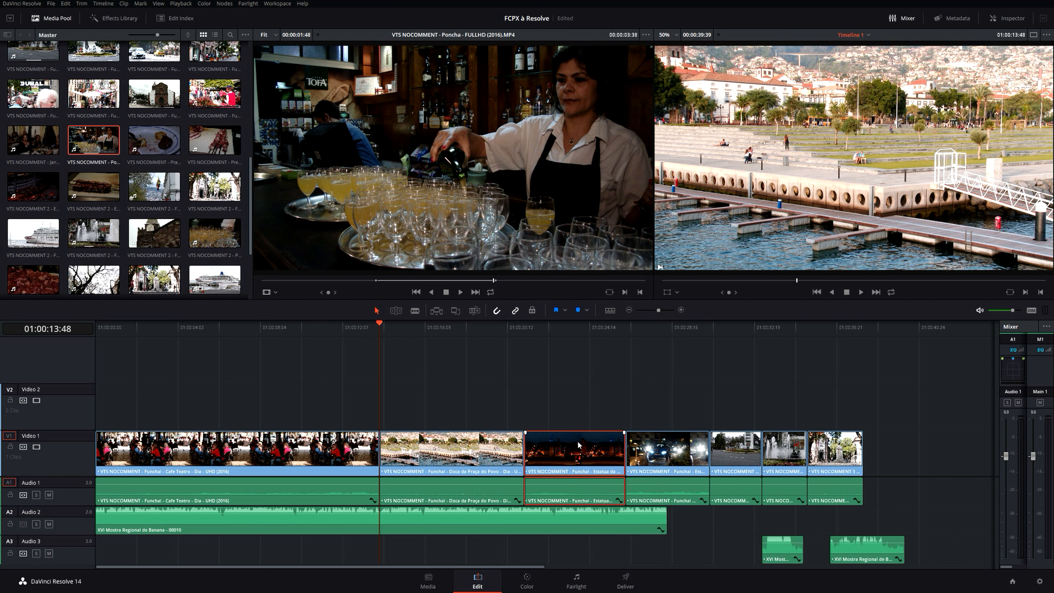
# Try swapping the Estatua da Autonomia clip ahead of the Doca clip on Video 1, then move it back behind the Doca clip.
pyautogui.moveTo(578, 445)
pyautogui.mouseDown()
pyautogui.moveTo(419, 444)
pyautogui.moveTo(591, 437)
pyautogui.moveTo(573, 437)
pyautogui.mouseUp()
pyautogui.moveTo(571, 438); pyautogui.dragTo(445, 456)
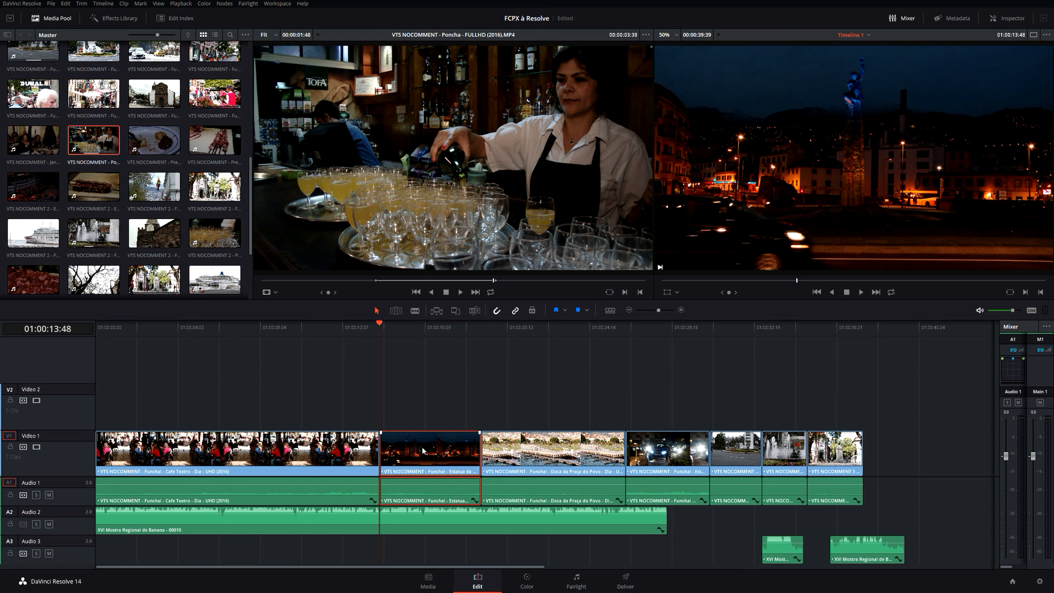
pyautogui.moveTo(423, 451); pyautogui.dragTo(454, 449)
pyautogui.moveTo(437, 459); pyautogui.dragTo(570, 452)
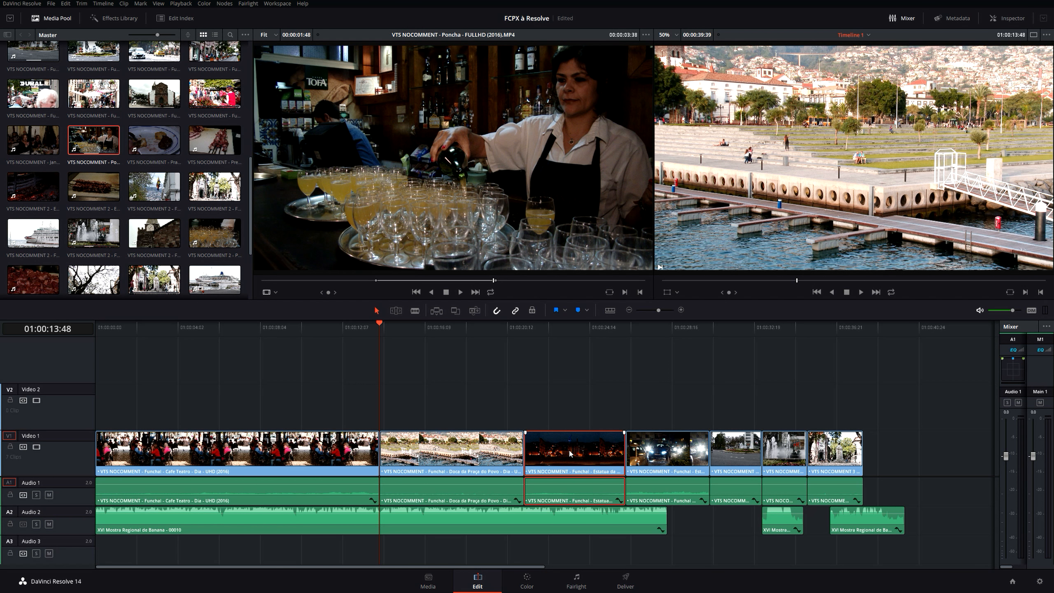
# Move the Estatua da Autonomia clip to the very start of Video 1, shifting the Cafe Teatro and Doca clips along.
pyautogui.moveTo(570, 452); pyautogui.dragTo(133, 456)
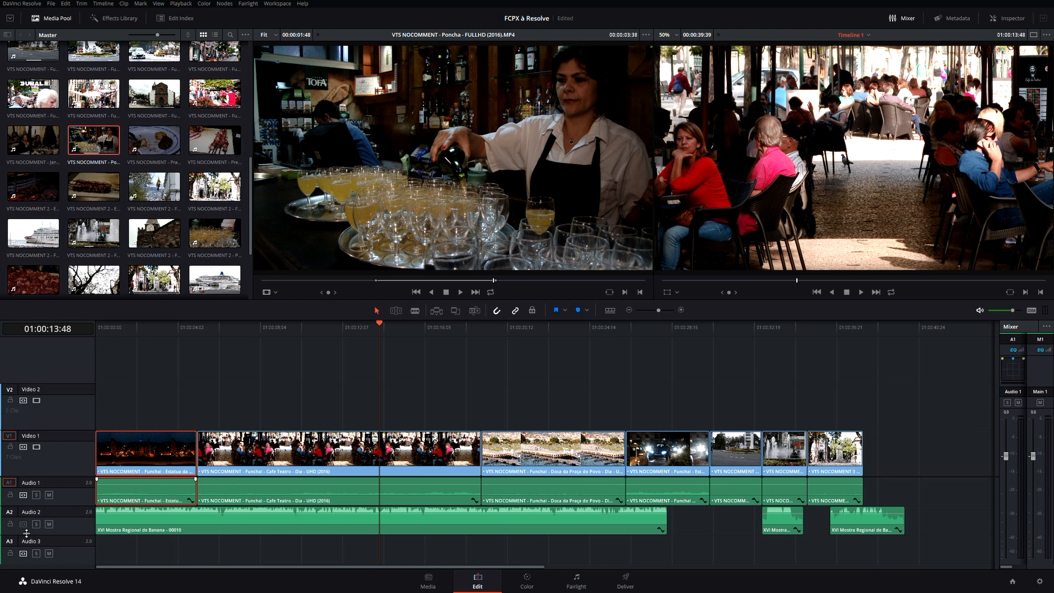
# Try rippling the Cafe Teatro clip's end to the playhead at 01:00:17:43 with Audio 2 auto-selected, then undo the trim.
pyautogui.click(459, 400)
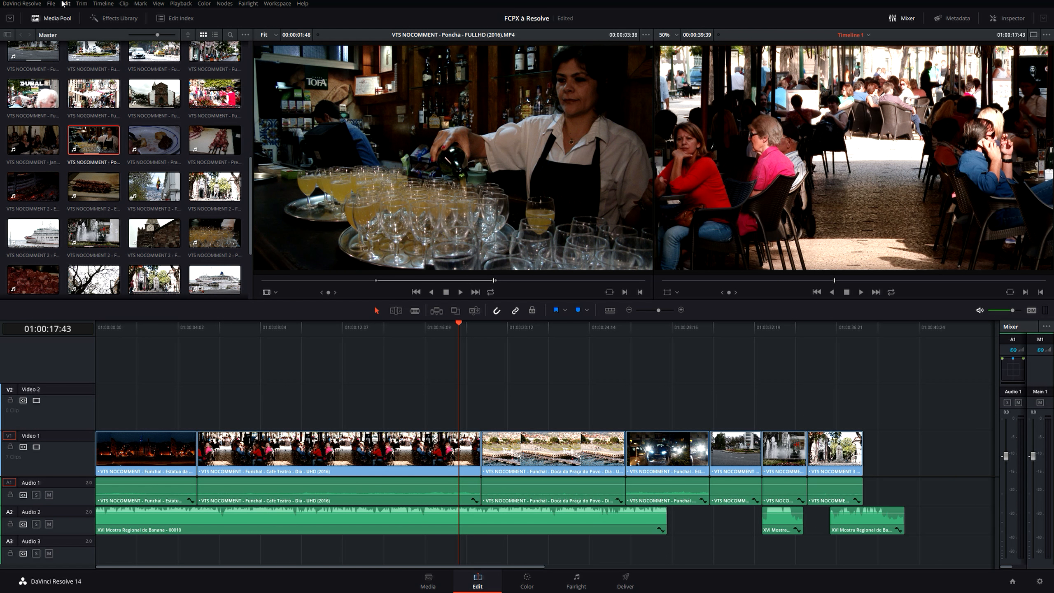
pyautogui.click(81, 3)
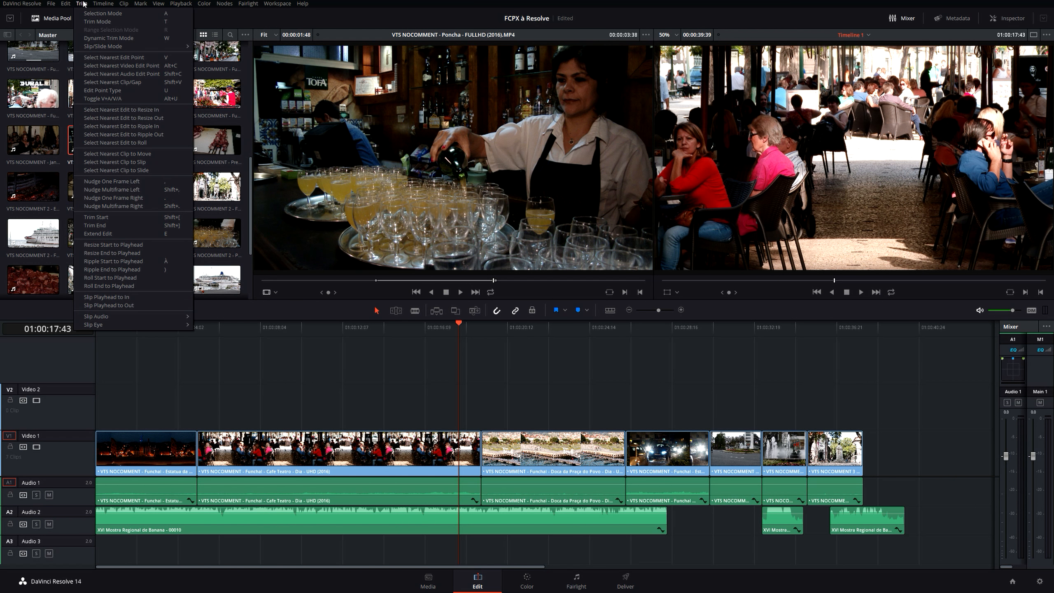
pyautogui.click(134, 269)
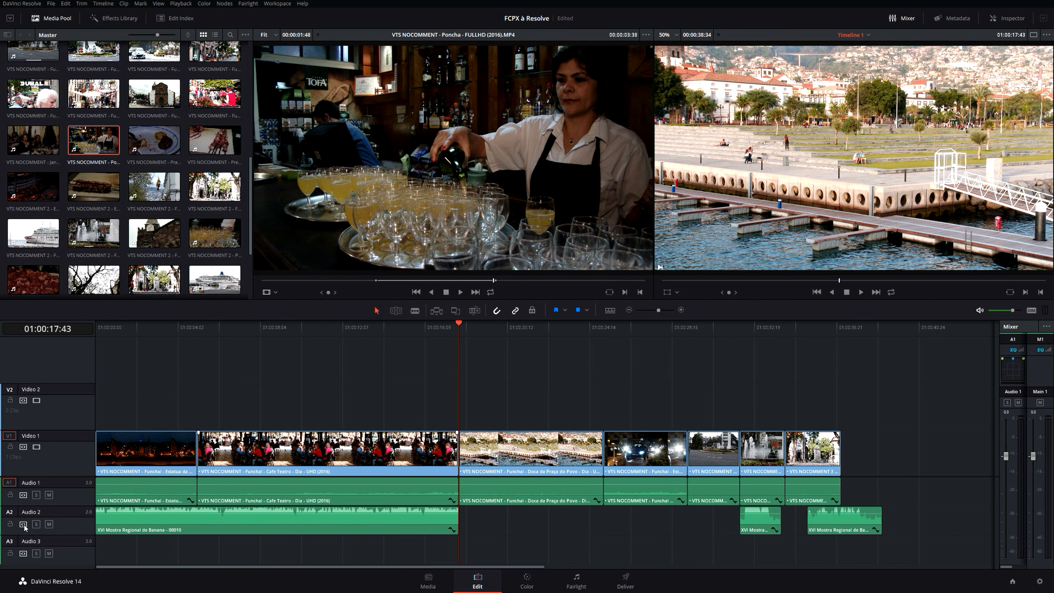
pyautogui.hotkey('ctrl', 'z')
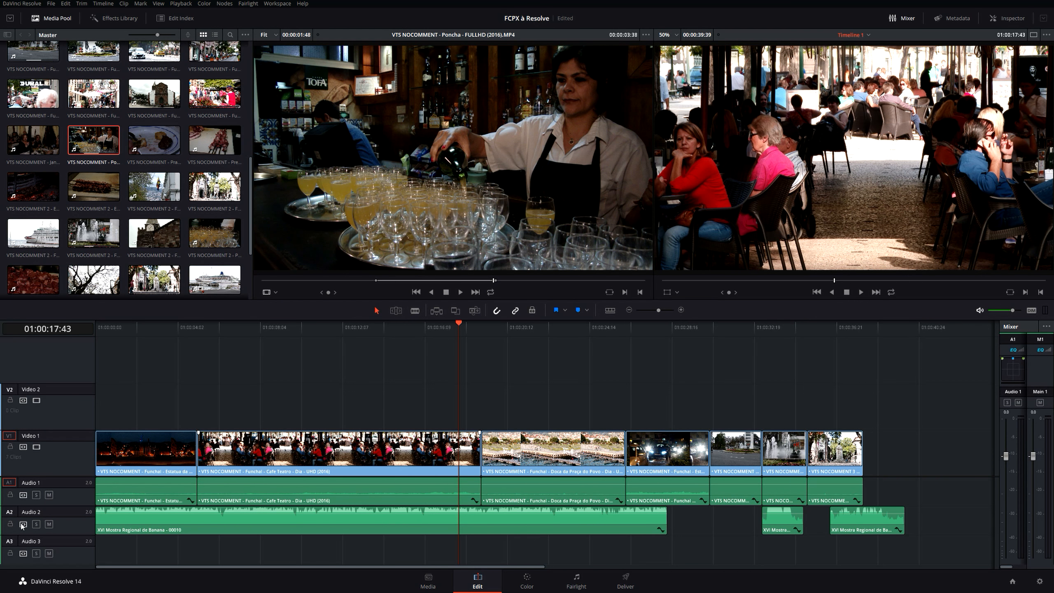
# Disable auto track selection on Audio 2, try trimming the Cafe Teatro clip's end to 01:00:17:43, then undo the trim.
pyautogui.click(23, 525)
pyautogui.hotkey('ctrl', 'shift', ']')
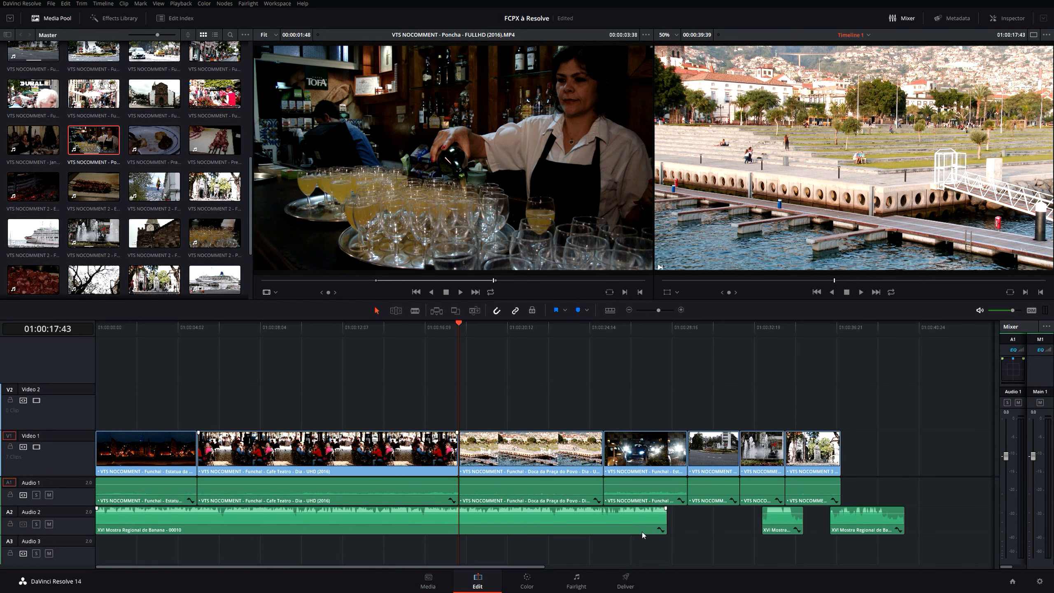
pyautogui.hotkey('ctrl', 'z')
# Move both short XVI Mostra Regional de Banana audio clips from Audio 2 down to Audio 3, keeping their timing.
pyautogui.click(793, 521)
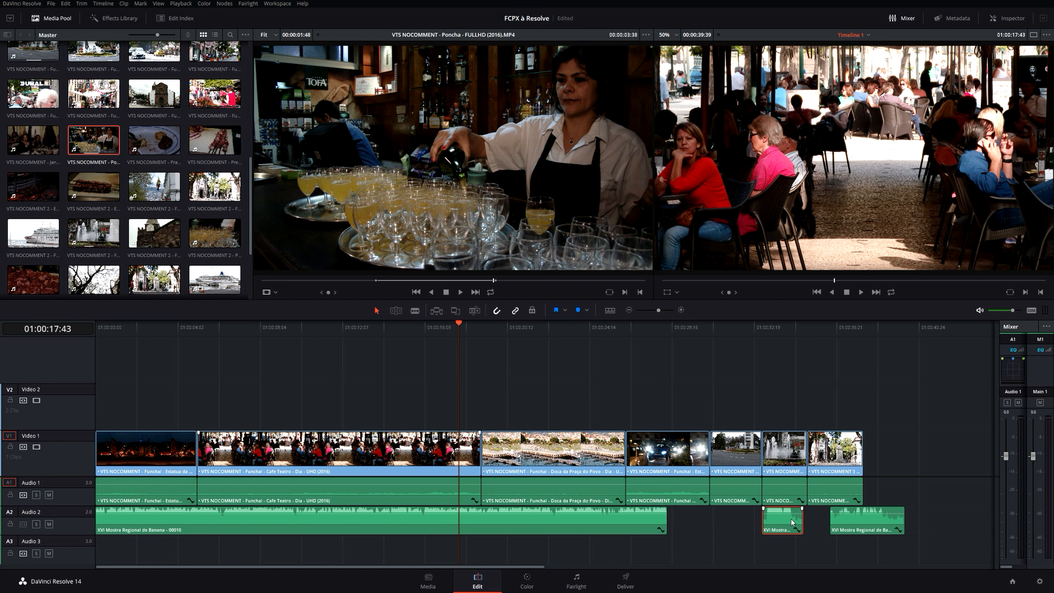
pyautogui.keyDown('super'); pyautogui.click(858, 523); pyautogui.keyUp('super')
pyautogui.moveTo(877, 519); pyautogui.dragTo(878, 549)
pyautogui.click(652, 390)
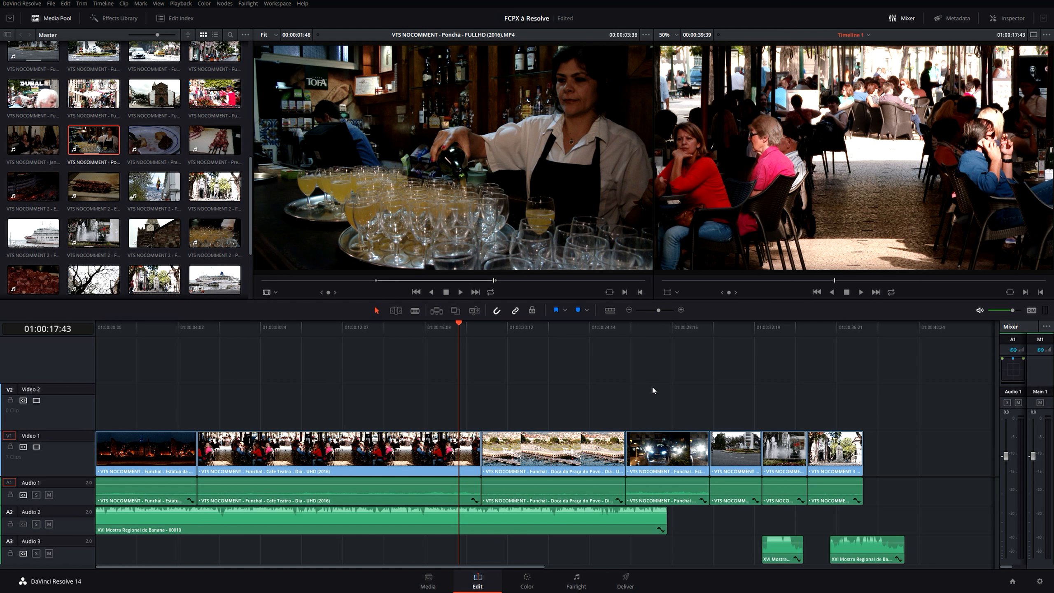
# Ripple the Cafe Teatro clip's end to 01:00:17:43 and the following Doca clip's start to 01:00:19:00.
pyautogui.hotkey('shift', ']')
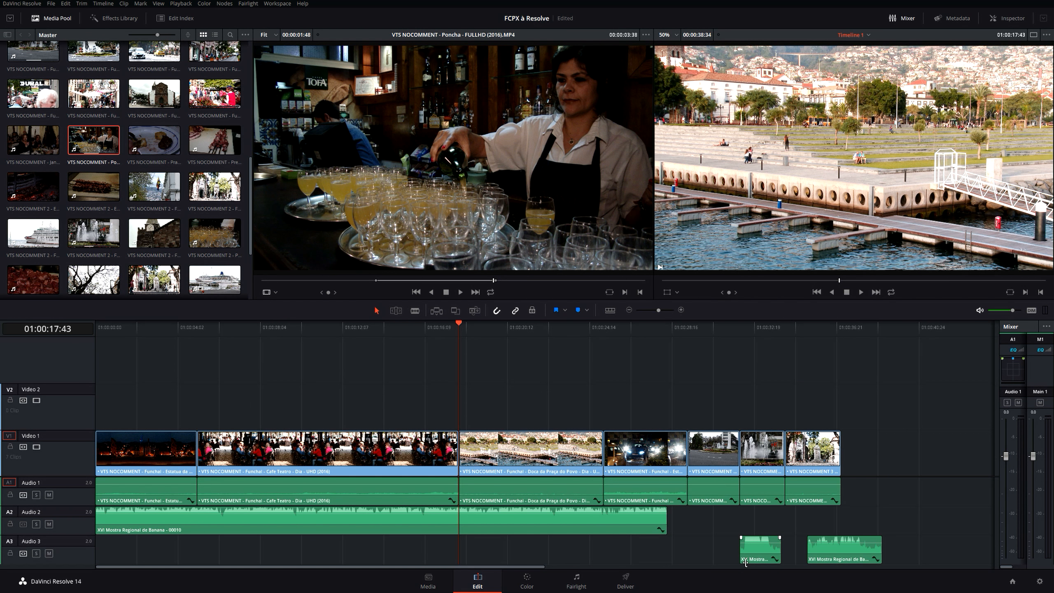
pyautogui.click(481, 327)
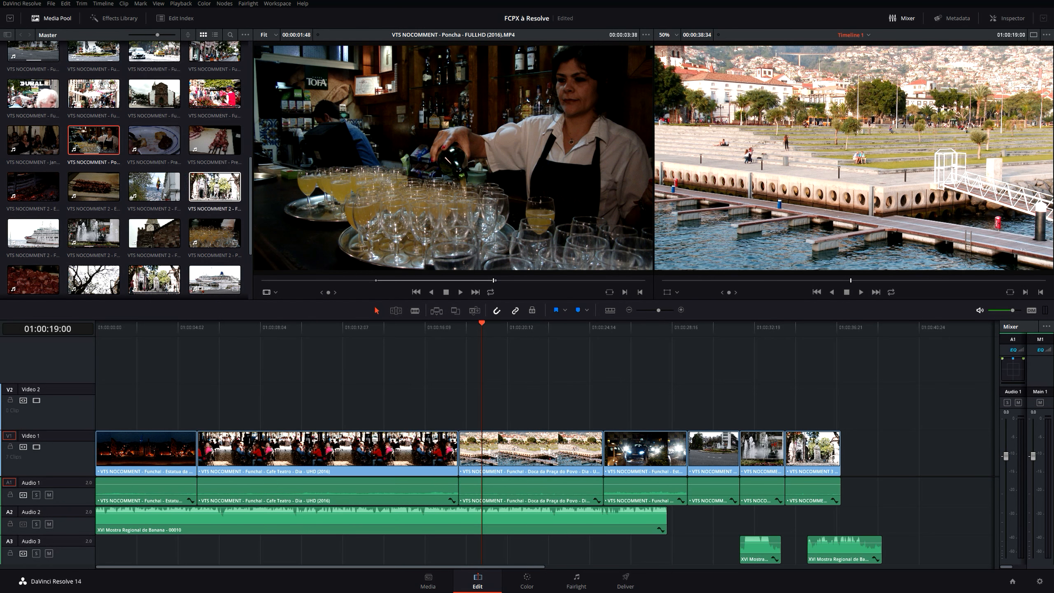
pyautogui.click(81, 3)
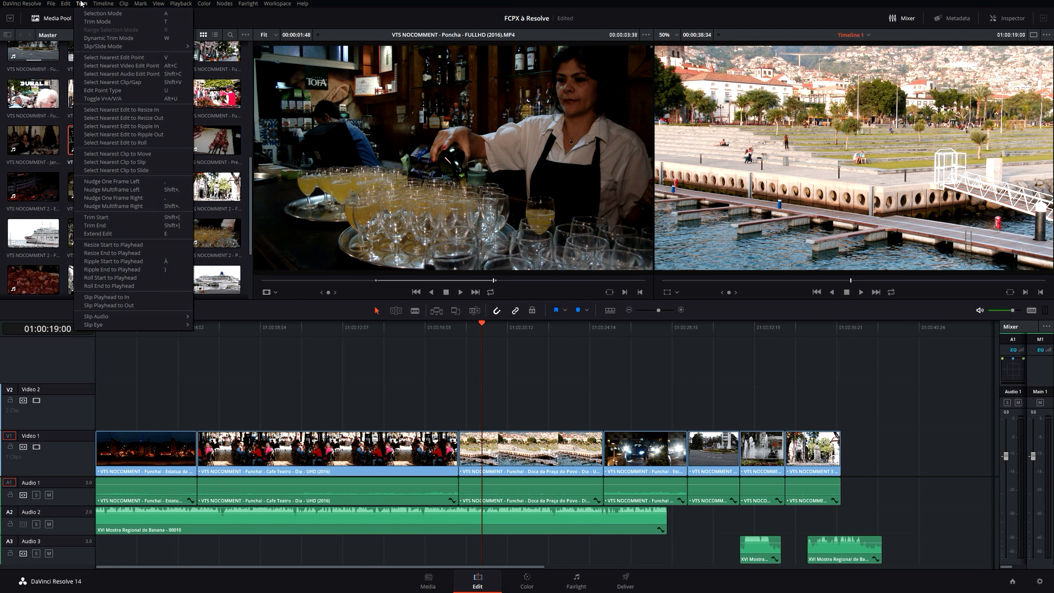
pyautogui.click(131, 261)
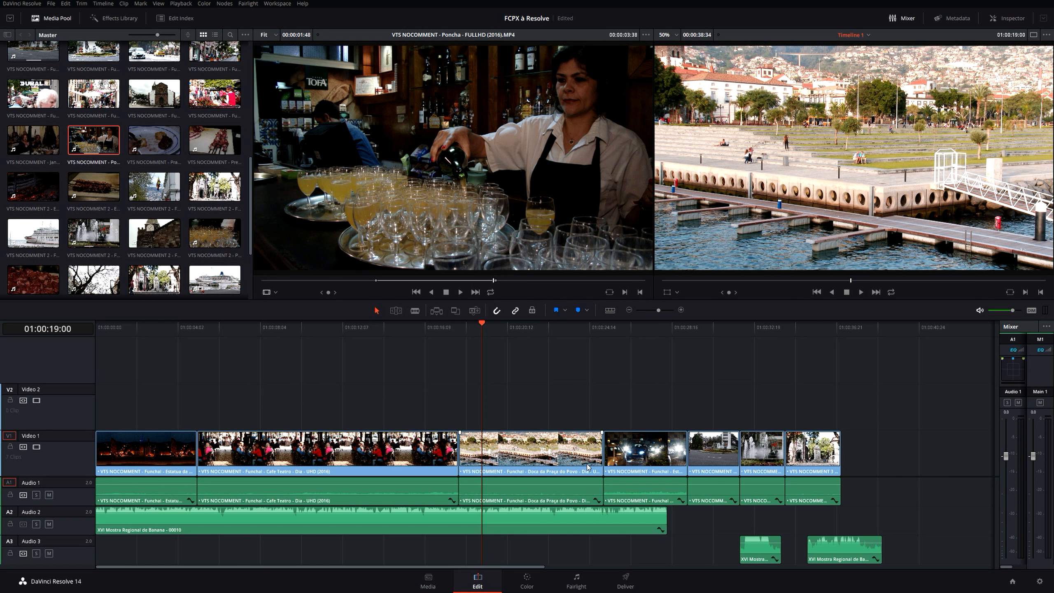
pyautogui.hotkey('ctrl', 'shift', '[')
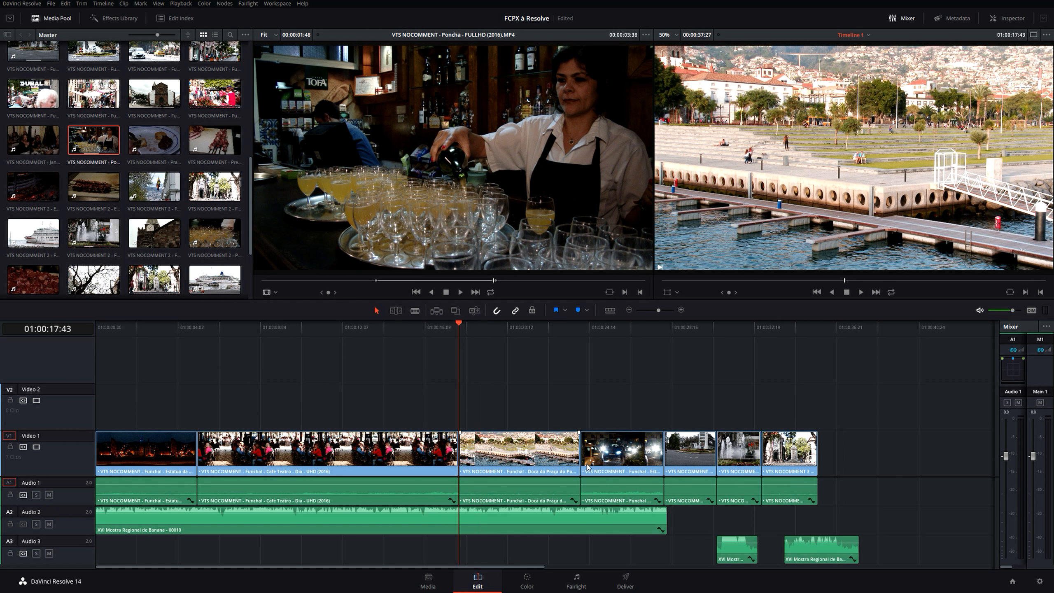
# Roll the edit between the Cafe Teatro and Doca clips to the playhead at 01:00:18:22.
pyautogui.click(461, 434)
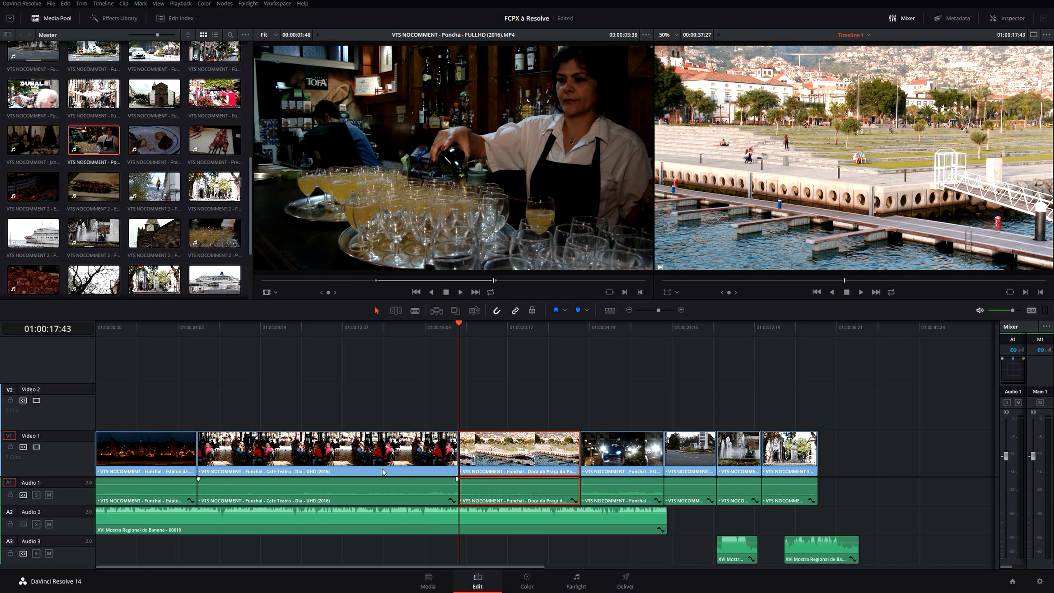
pyautogui.click(461, 410)
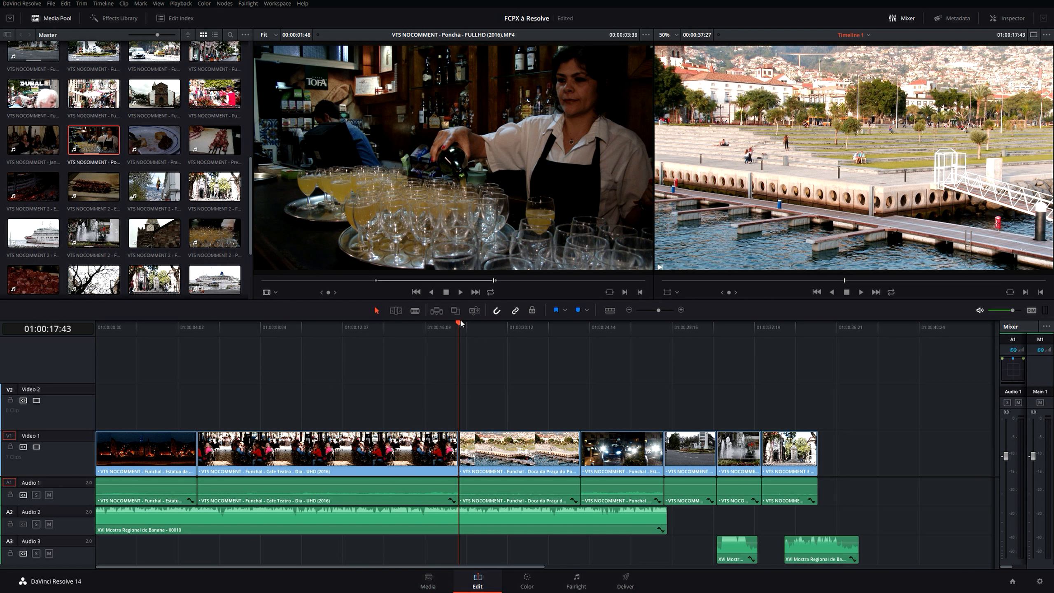
pyautogui.click(471, 328)
pyautogui.click(82, 4)
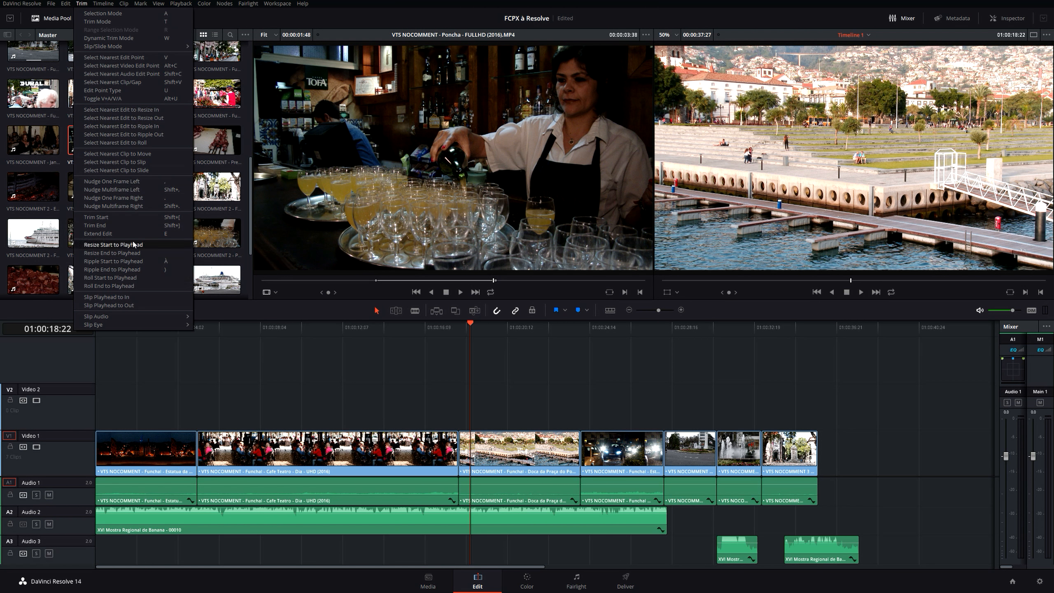
pyautogui.click(134, 278)
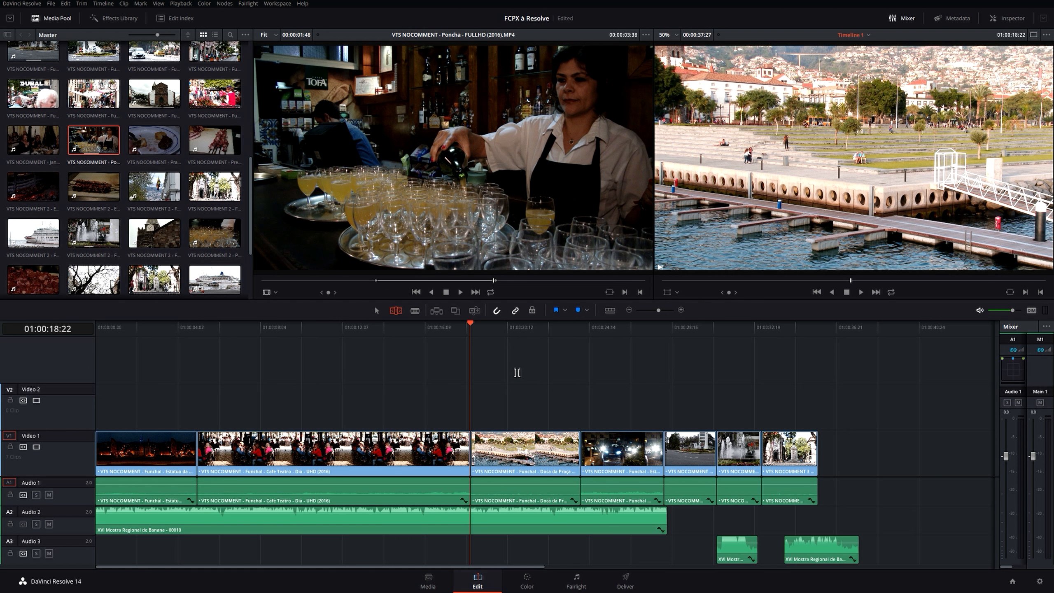
# Try slipping the content of the Doca clip under the playhead in Trim Mode, then undo the slip.
pyautogui.hotkey('shift', 'v')
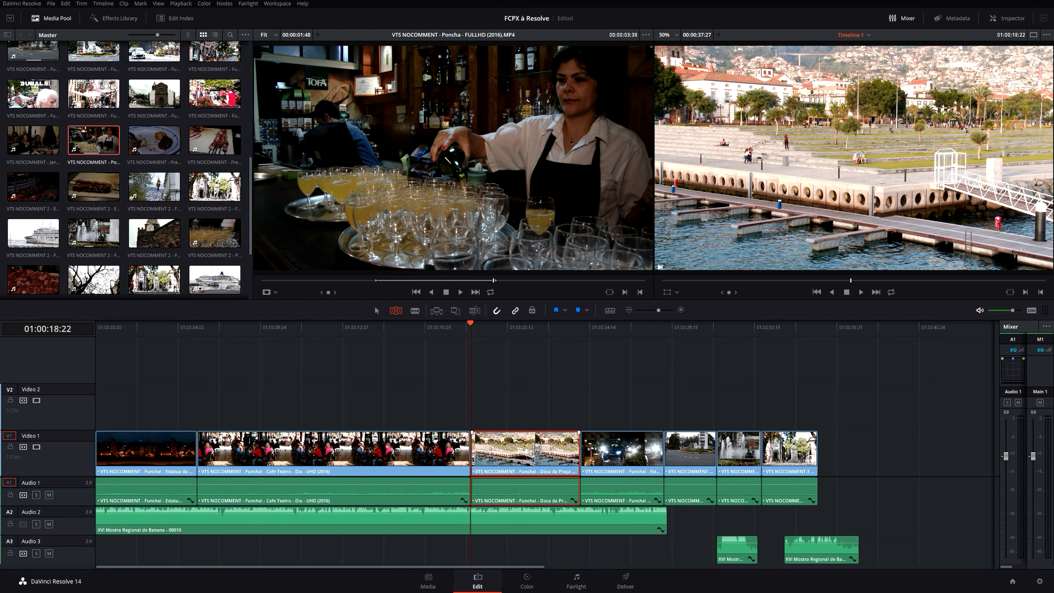
pyautogui.moveTo(531, 449); pyautogui.dragTo(535, 449)
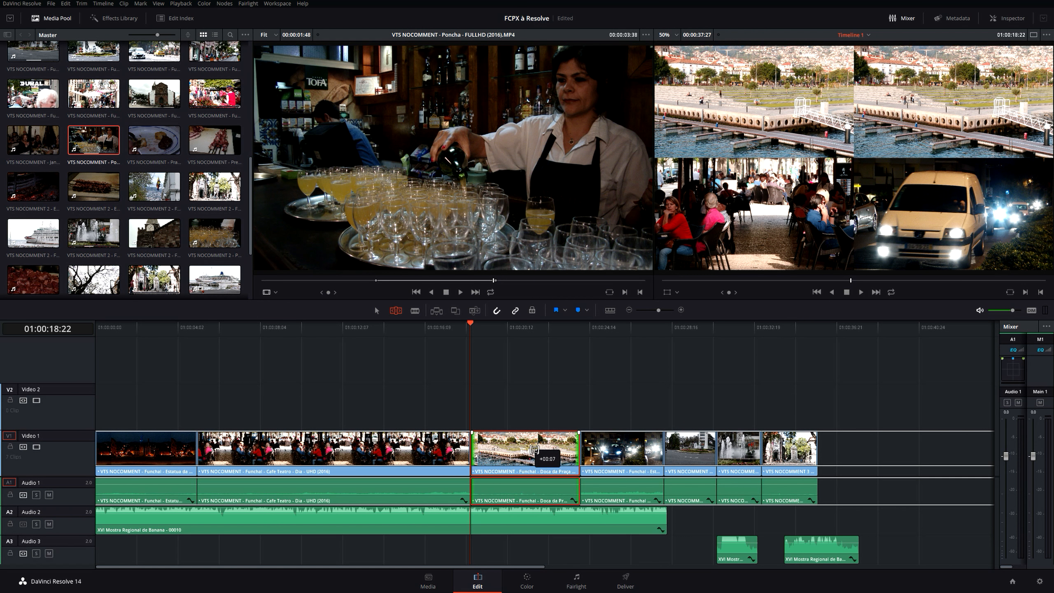
pyautogui.moveTo(534, 449); pyautogui.dragTo(526, 443)
pyautogui.hotkey('ctrl', 'z')
# Try sliding the Doca clip later between its neighbours, then return it to start at 01:00:18:22 and leave Trim Mode.
pyautogui.click(531, 449)
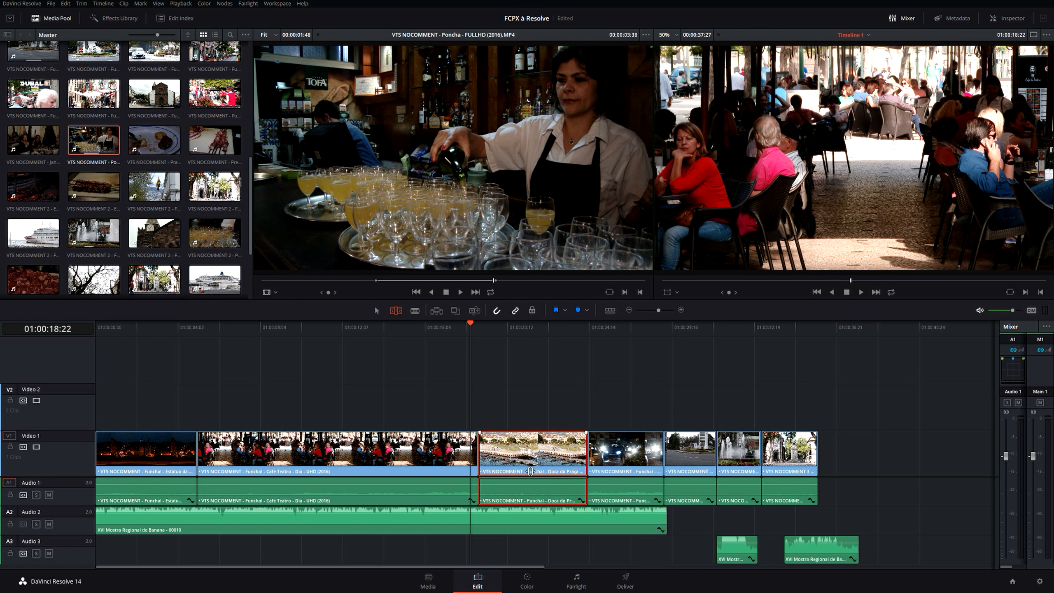
pyautogui.moveTo(530, 471)
pyautogui.mouseDown()
pyautogui.moveTo(509, 471)
pyautogui.moveTo(606, 471)
pyautogui.moveTo(481, 471)
pyautogui.moveTo(537, 471)
pyautogui.moveTo(524, 471)
pyautogui.mouseUp()
pyautogui.press('a')
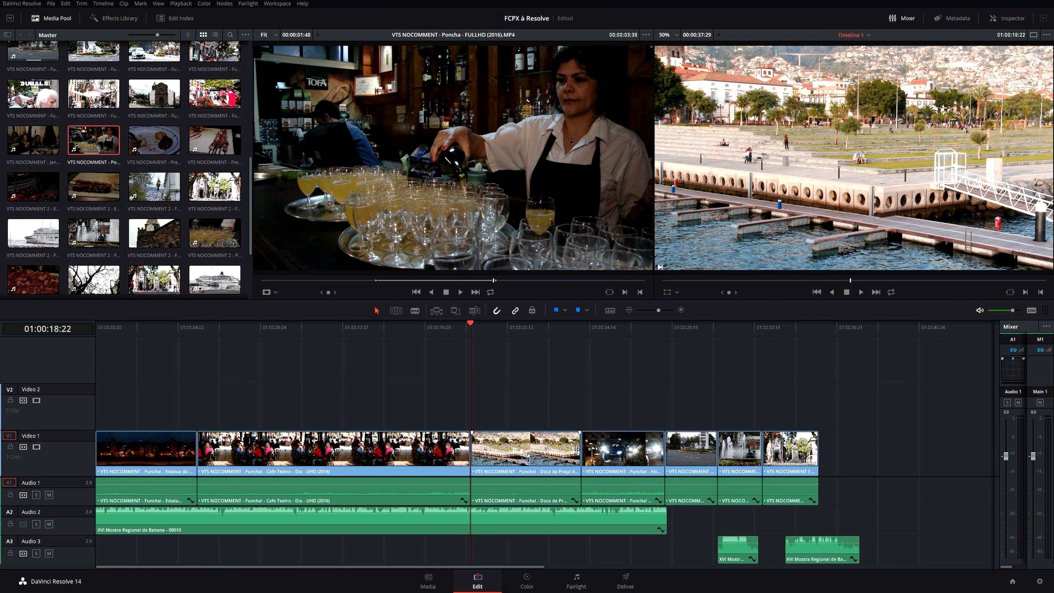
# Extend the Doca clip's end with a ripple trim so the following clips shift later.
pyautogui.moveTo(577, 448)
pyautogui.mouseDown()
pyautogui.moveTo(563, 449)
pyautogui.moveTo(600, 450)
pyautogui.moveTo(581, 452)
pyautogui.mouseUp()
pyautogui.moveTo(577, 448)
pyautogui.mouseDown()
pyautogui.moveTo(600, 449)
pyautogui.moveTo(583, 452)
pyautogui.mouseUp()
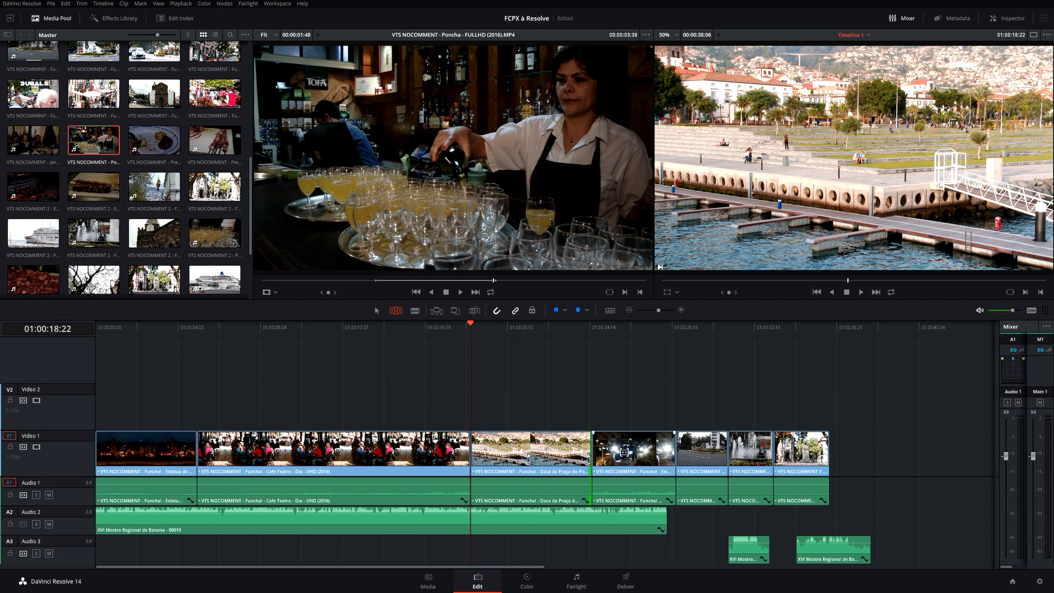
pyautogui.hotkey('ctrl', 'z')
pyautogui.hotkey('ctrl', 'z')
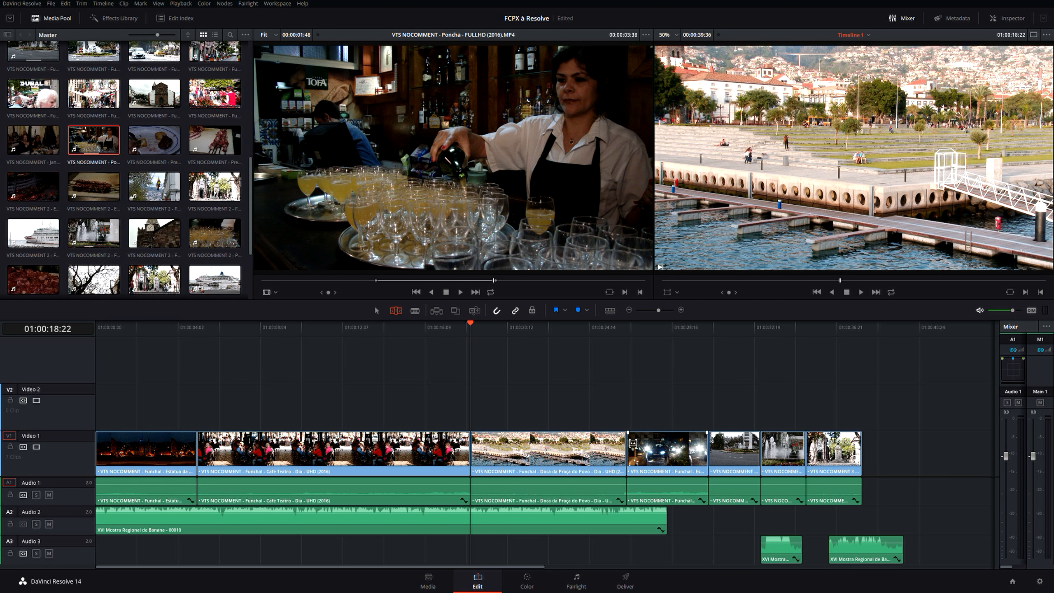
# Roll the edit between the Doca and Estrada clips earlier, using single-frame and then multi-frame nudges.
pyautogui.click(628, 446)
pyautogui.press(',')
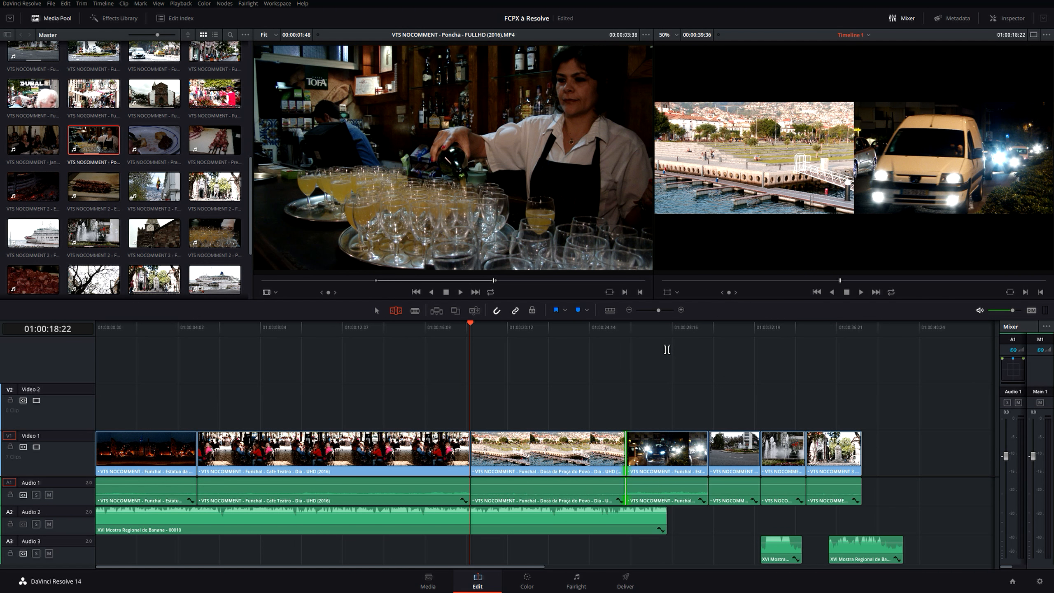
pyautogui.press(',')
pyautogui.press(',')
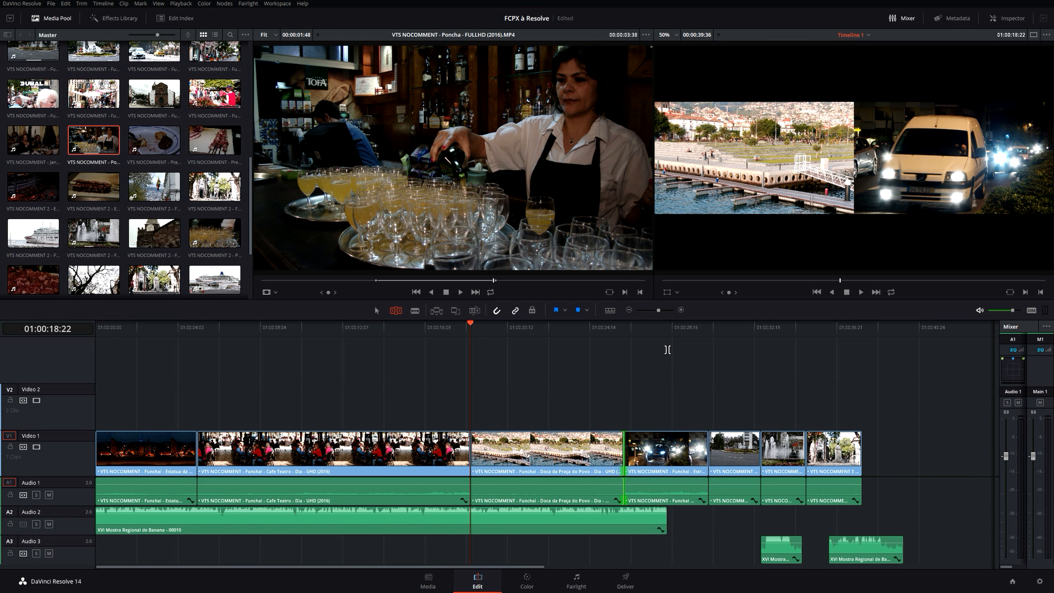
pyautogui.hotkey('shift', ',')
pyautogui.hotkey('shift', ',')
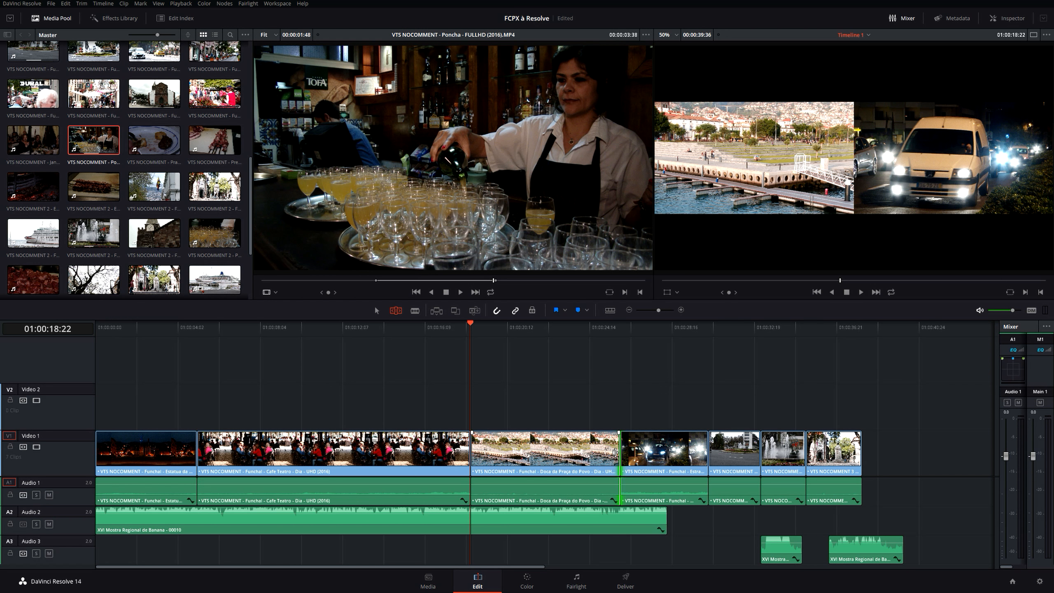
# Ripple the Doca clip's out point earlier in single-frame nudges, pulling the following clips along.
pyautogui.click(616, 452)
pyautogui.press(',')
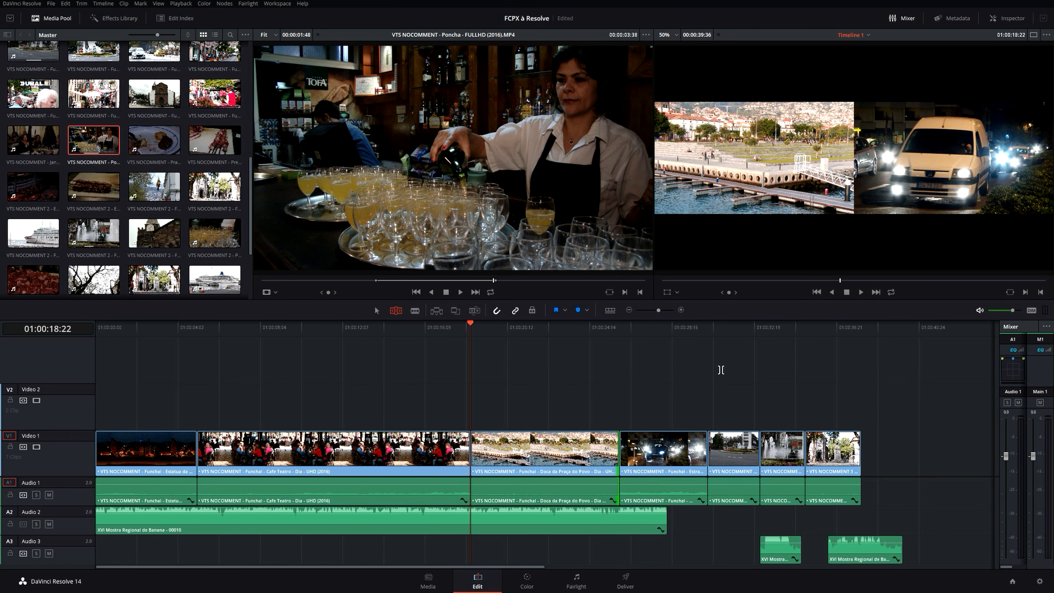
pyautogui.press(',')
pyautogui.press(',')
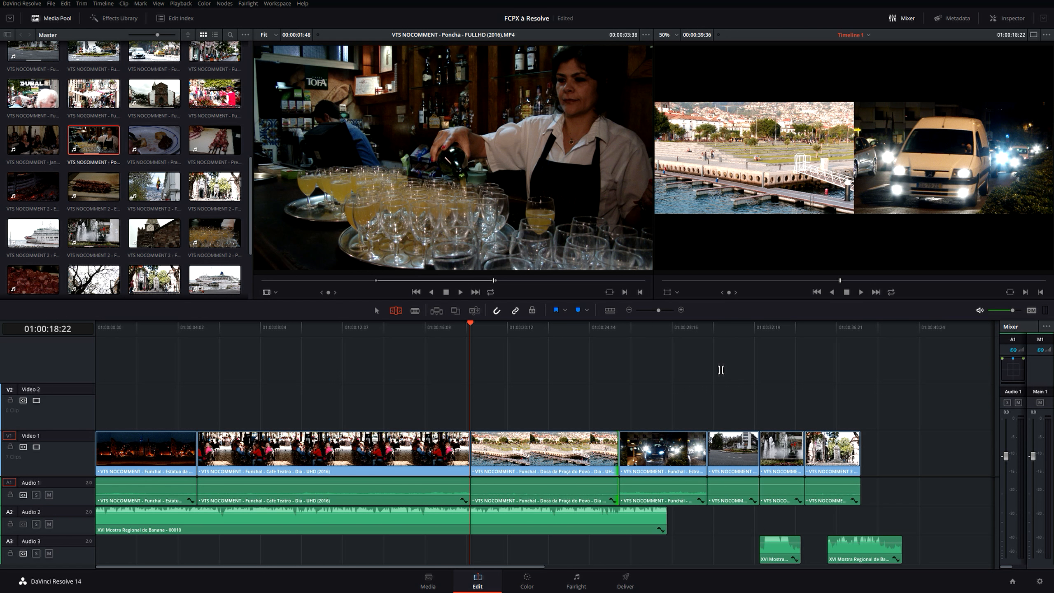
pyautogui.press(',')
pyautogui.press(',')
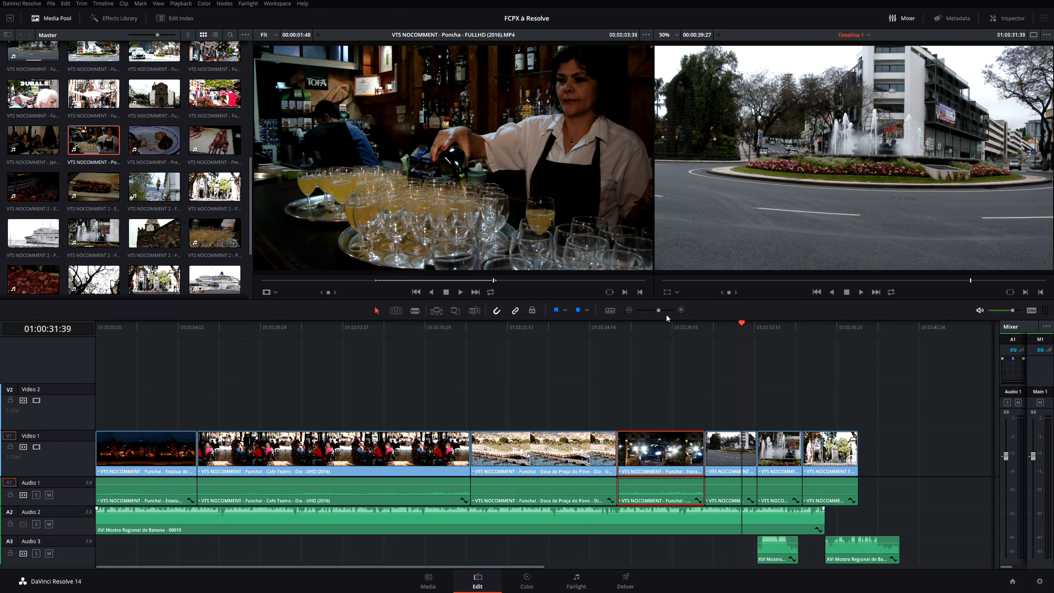
# Show the retime controls on the Estrada clip with the playhead at 01:00:27:17 and stretch the clip to 75% speed.
pyautogui.click(665, 327)
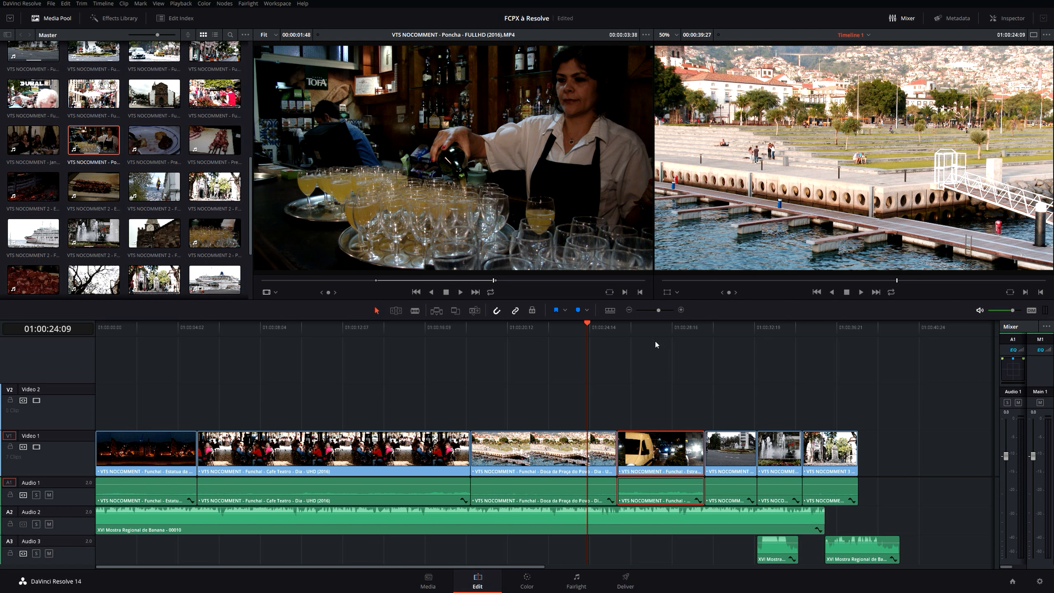
pyautogui.click(651, 327)
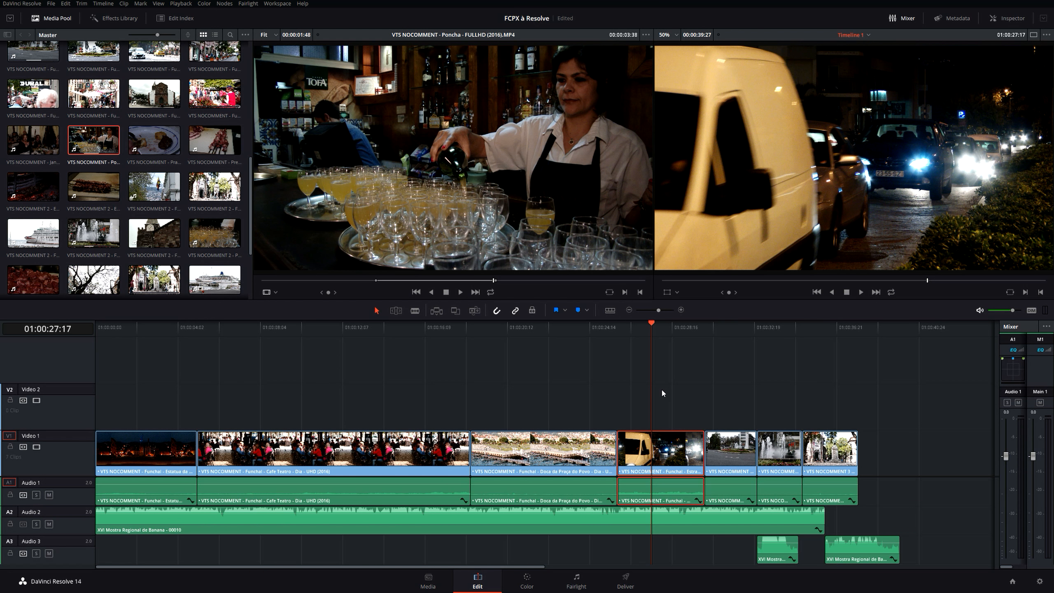
pyautogui.hotkey('ctrl', 'r')
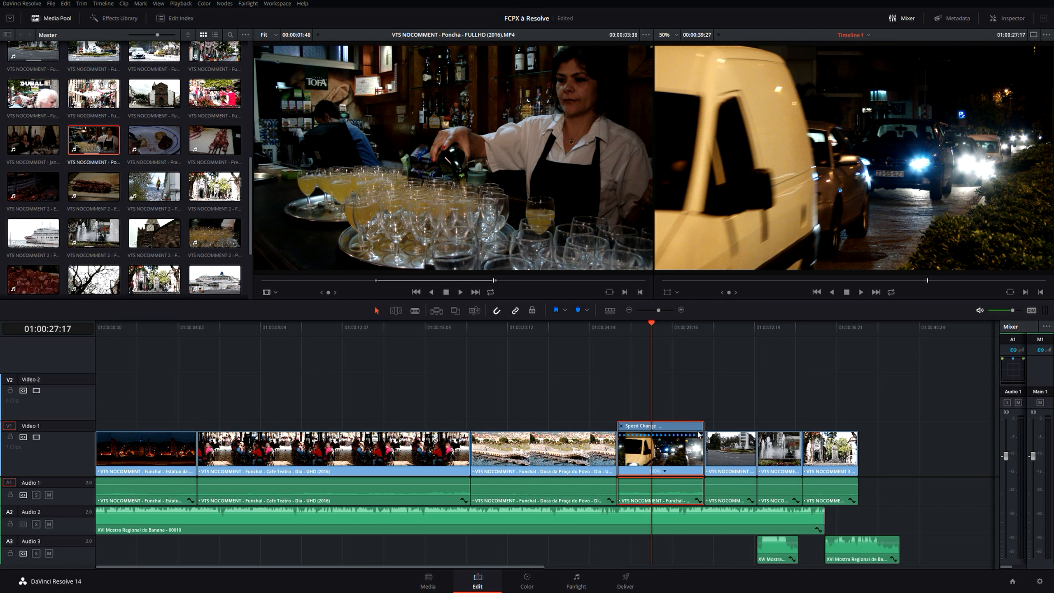
pyautogui.moveTo(700, 426); pyautogui.dragTo(727, 424)
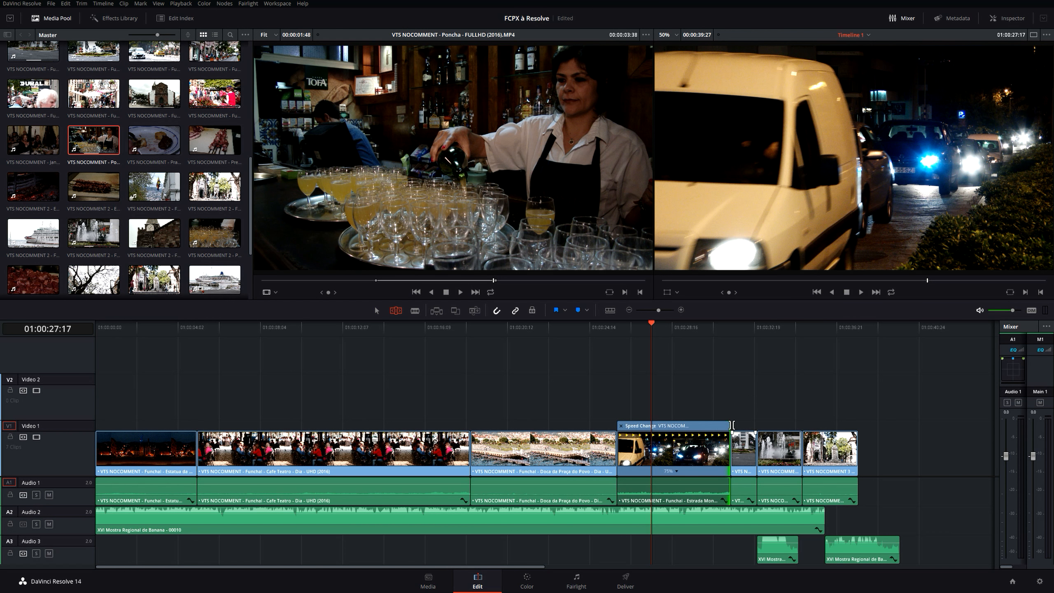
# Try a freeze frame in the Estrada clip at 01:00:27:17, and undo it after moving the playhead to 01:00:29:28.
pyautogui.moveTo(731, 426); pyautogui.dragTo(794, 429)
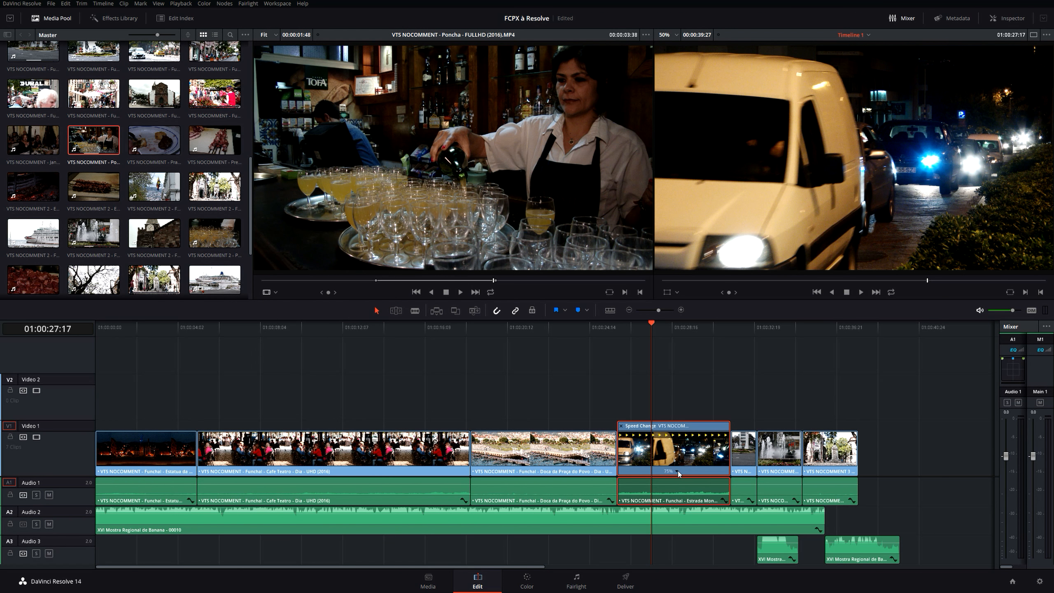
pyautogui.click(677, 471)
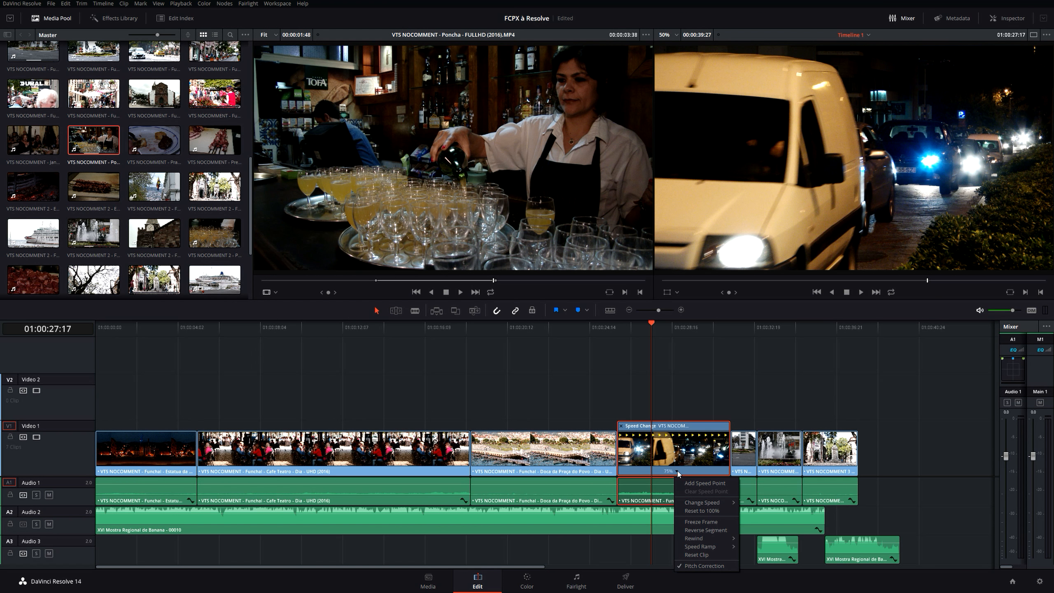
pyautogui.moveTo(699, 505)
pyautogui.click(710, 522)
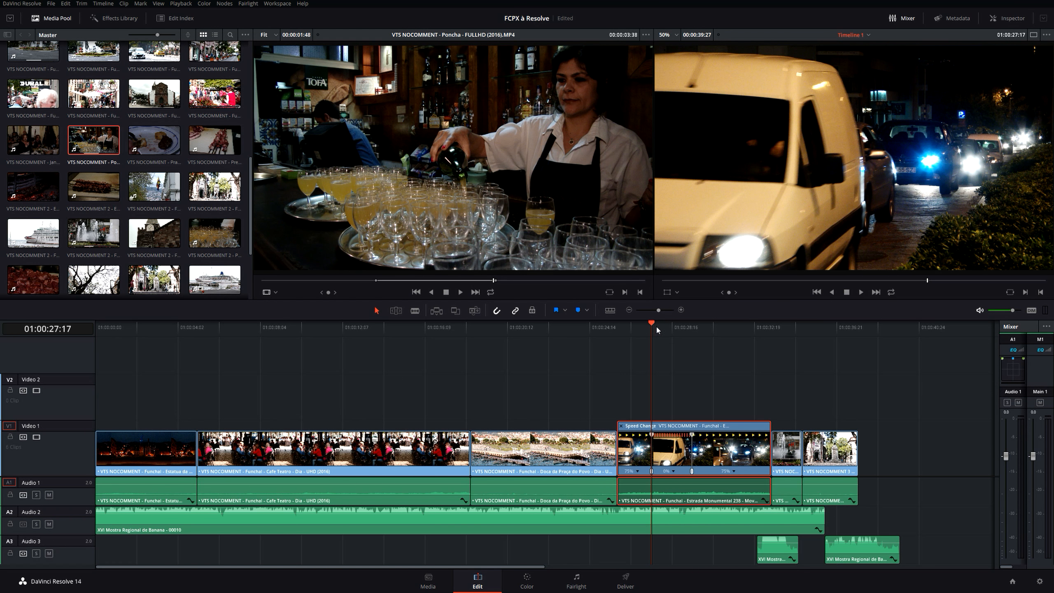
pyautogui.moveTo(652, 323); pyautogui.dragTo(697, 325)
pyautogui.hotkey('ctrl', 'z')
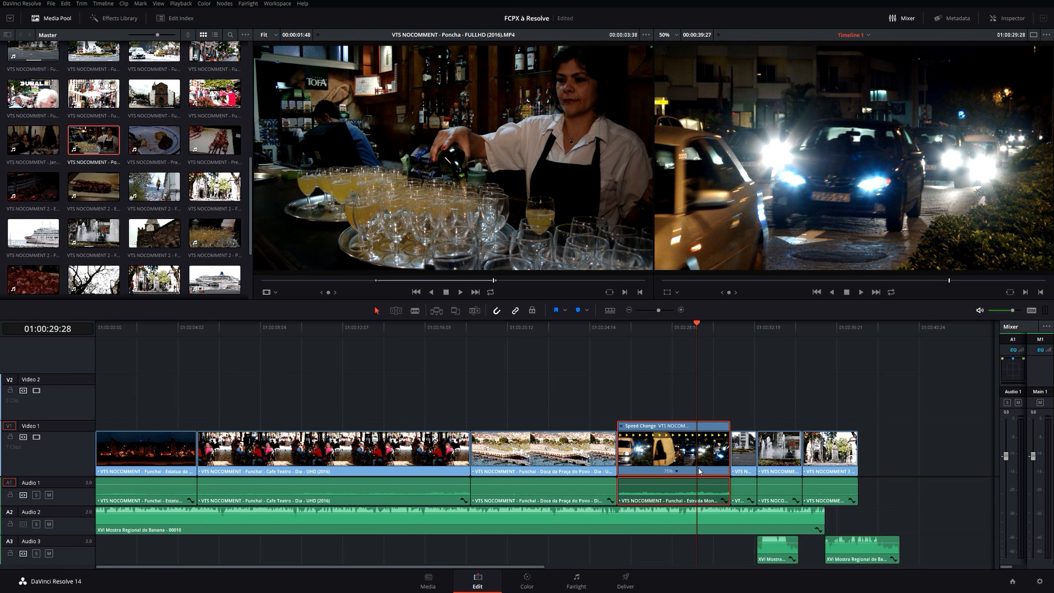
# Add a speed point to the retimed Estrada clip at 01:00:29:28 and open the speed options of its second segment.
pyautogui.click(676, 473)
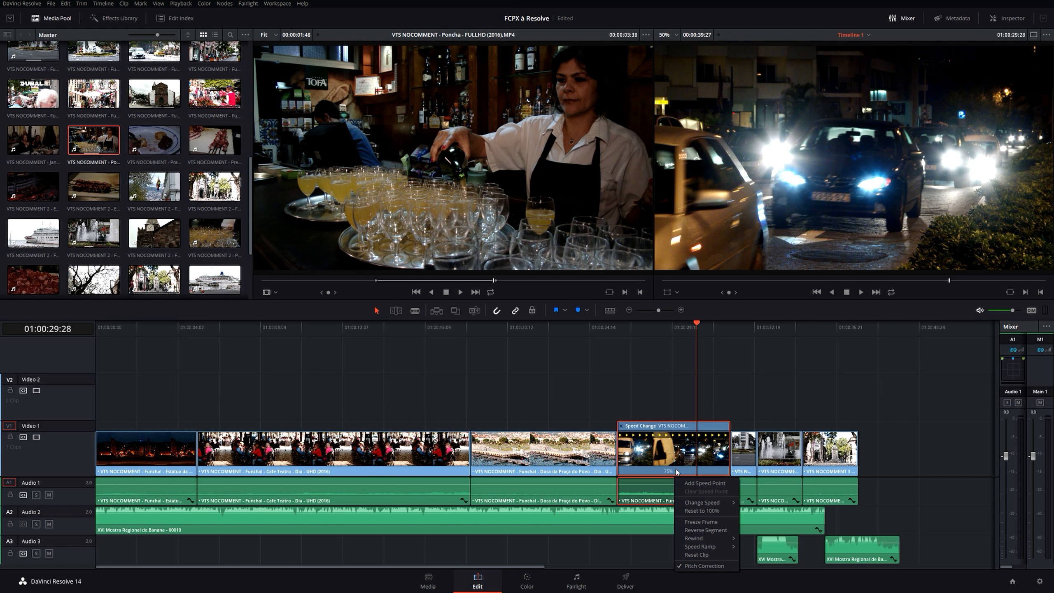
pyautogui.click(719, 484)
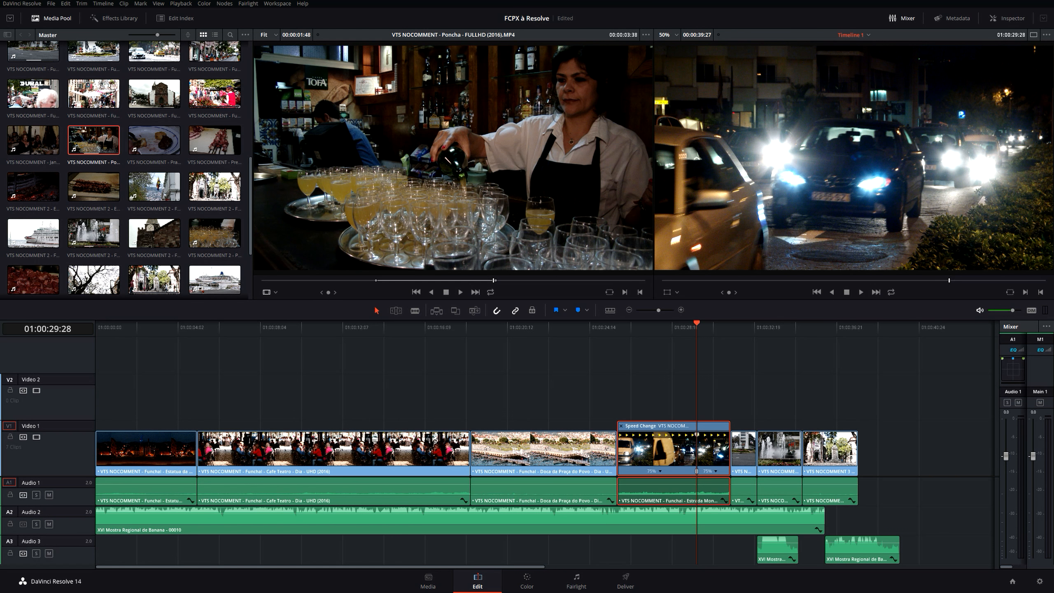
pyautogui.click(716, 472)
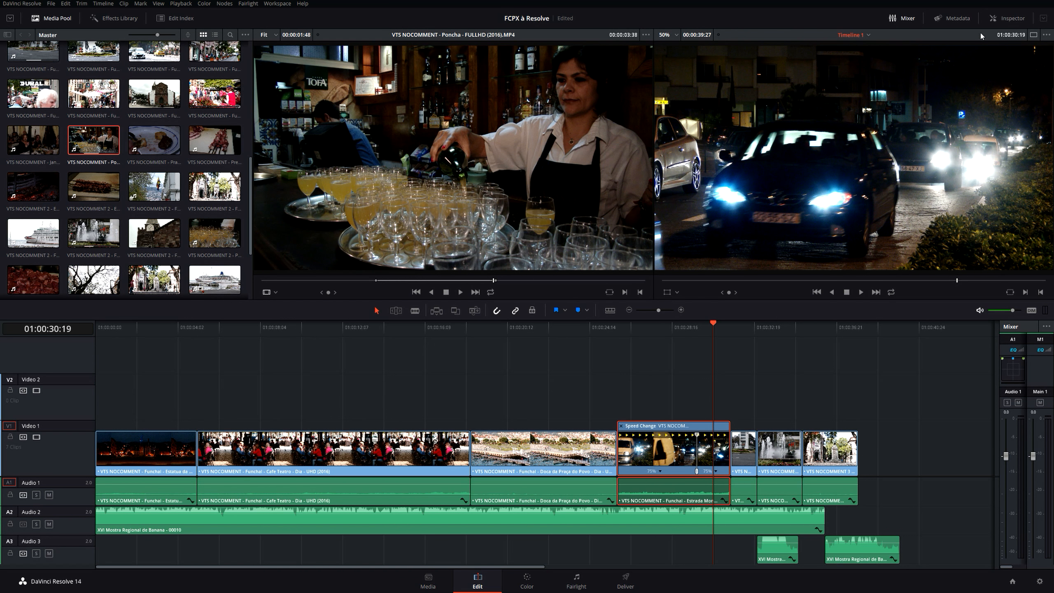
# Set the Estrada clip's retime process to Optical Flow in its Retime And Scaling settings.
pyautogui.click(1017, 18)
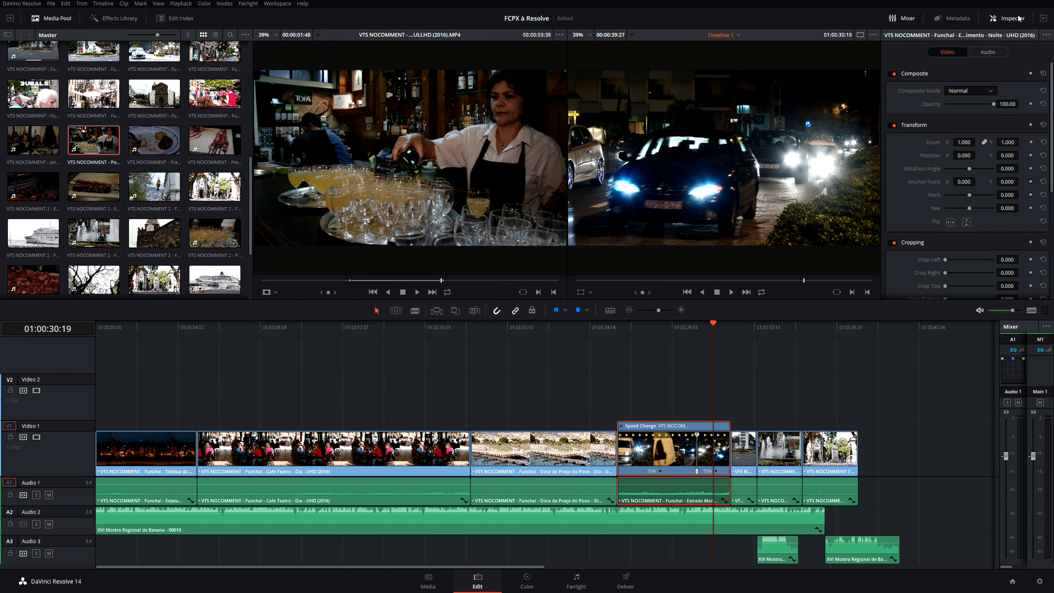
pyautogui.scroll(-5, 956, 193)
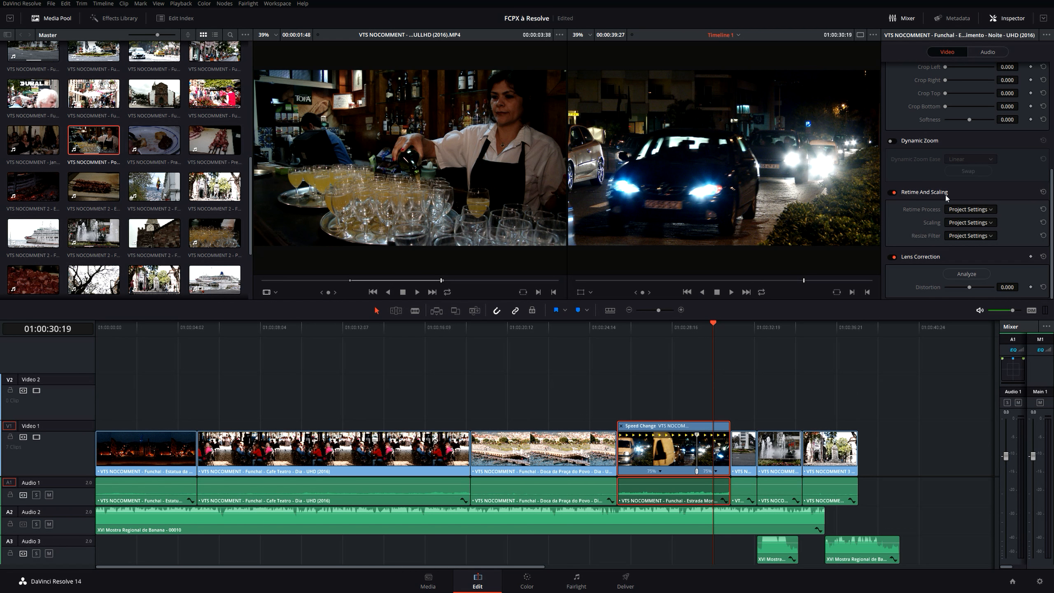
pyautogui.click(994, 209)
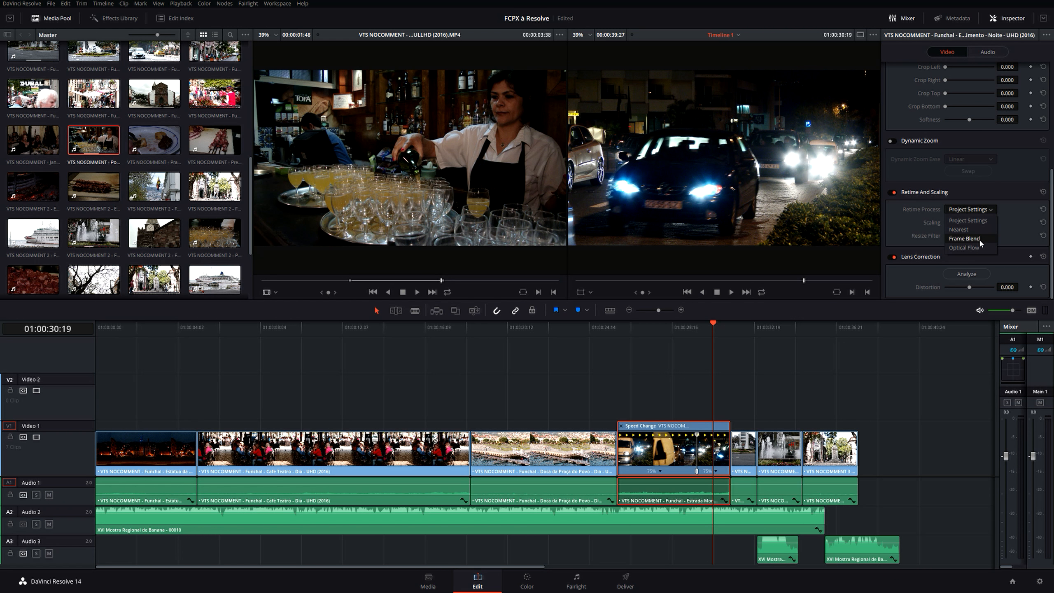
pyautogui.click(964, 248)
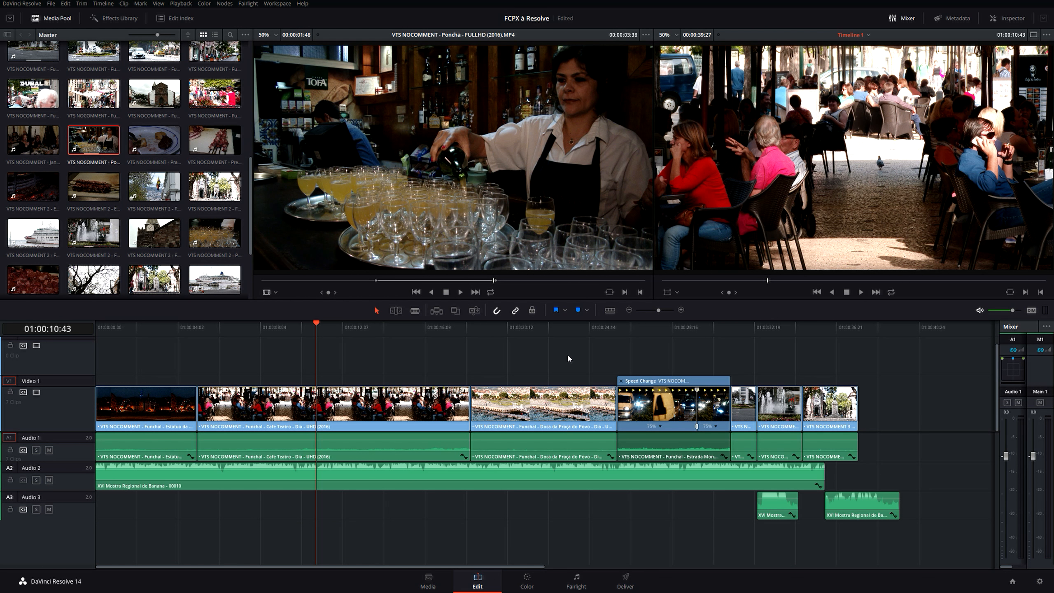
# Switch the timeline to the compact track view, enlarge the audio tracks and enable audio waveforms.
pyautogui.click(612, 311)
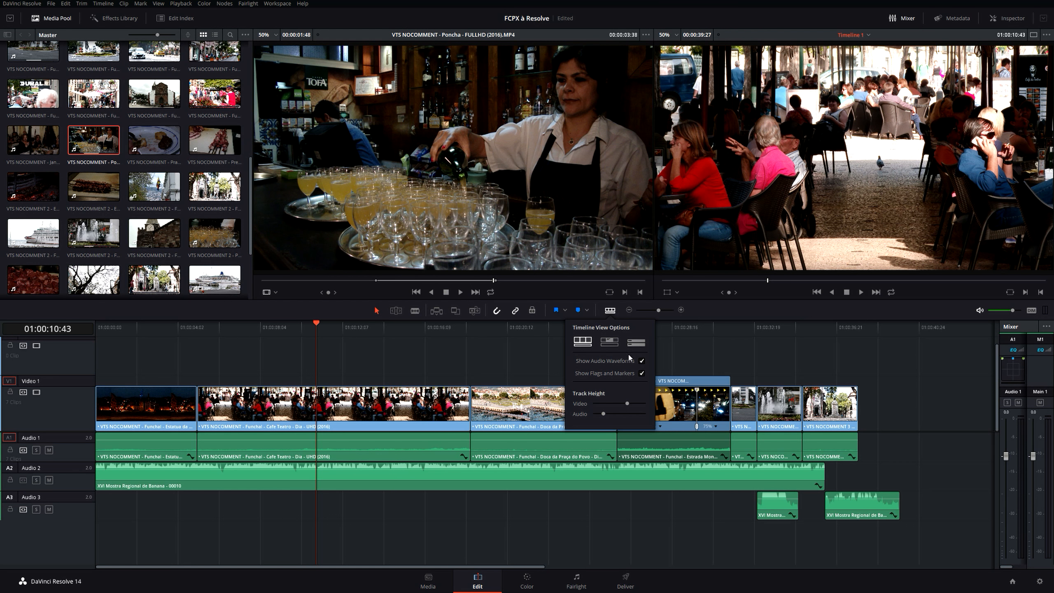
pyautogui.click(636, 342)
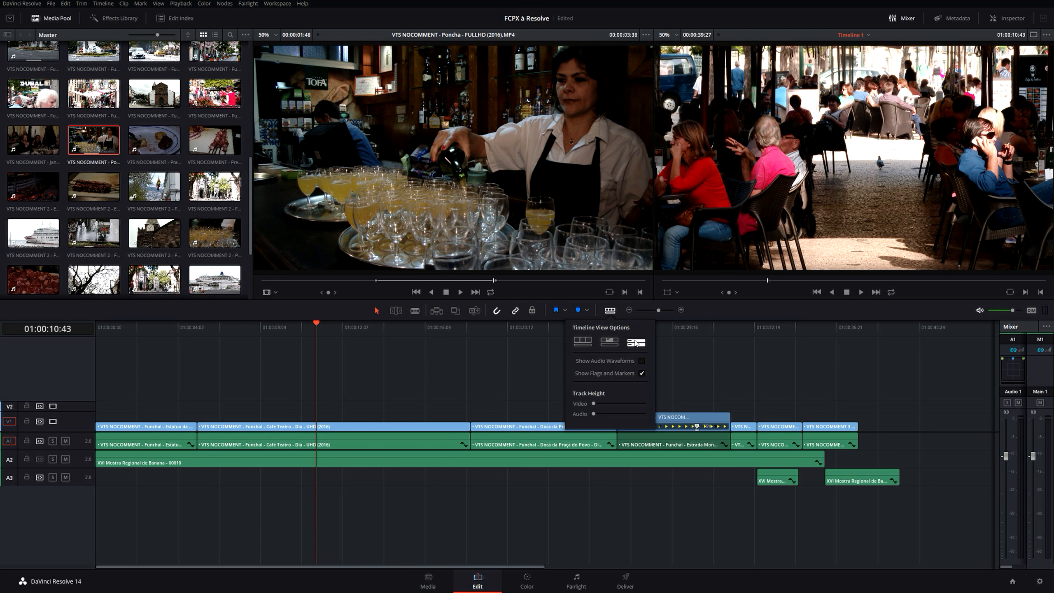
pyautogui.moveTo(591, 415); pyautogui.dragTo(613, 417)
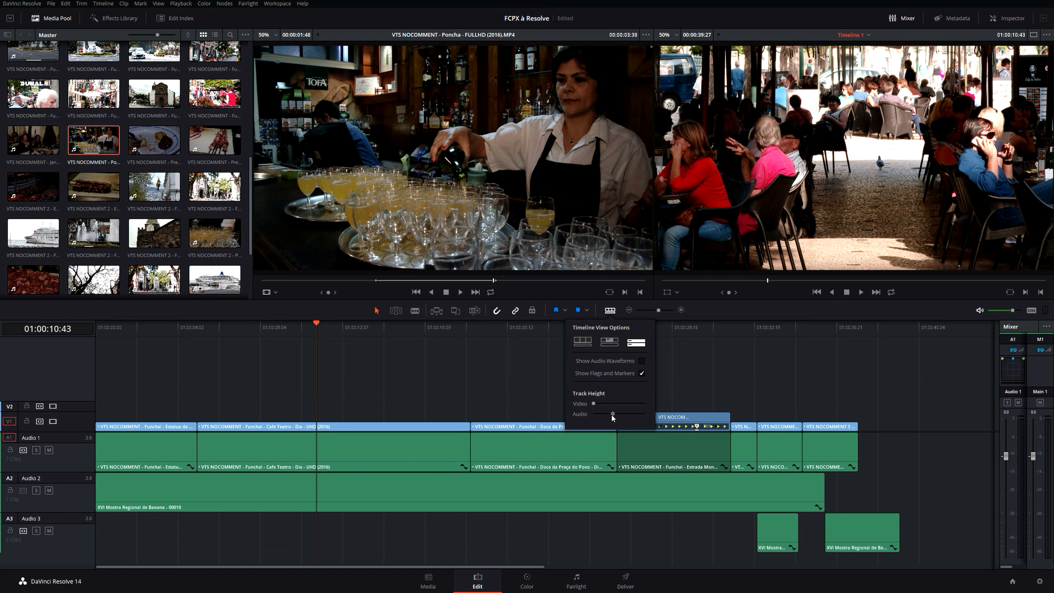
pyautogui.click(641, 361)
# Raise the Cafe Teatro clip's audio volume and lower its middle section between two pairs of volume keyframes.
pyautogui.click(405, 450)
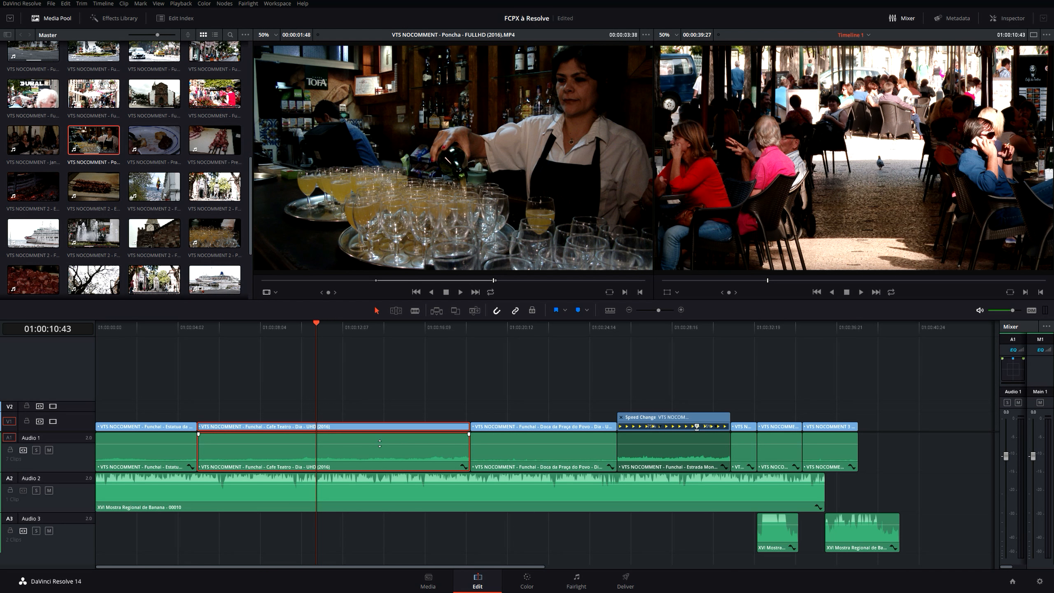
pyautogui.moveTo(380, 443); pyautogui.dragTo(397, 438)
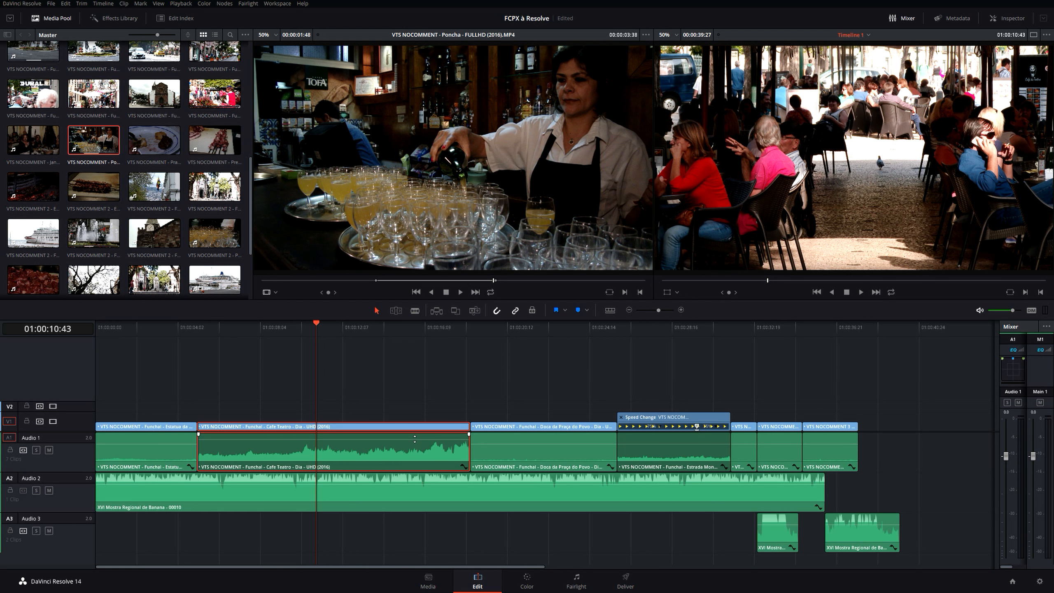
pyautogui.keyDown('alt'); pyautogui.click(414, 439); pyautogui.keyUp('alt')
pyautogui.keyDown('alt'); pyautogui.click(239, 439); pyautogui.keyUp('alt')
pyautogui.keyDown('alt'); pyautogui.click(427, 440); pyautogui.keyUp('alt')
pyautogui.keyDown('alt'); pyautogui.click(223, 441); pyautogui.keyUp('alt')
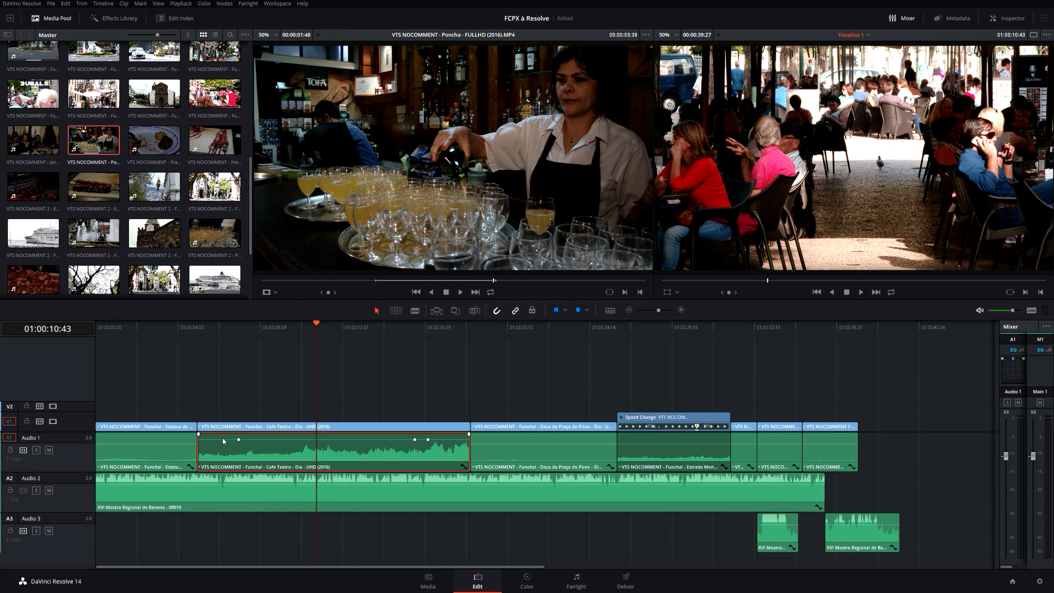
pyautogui.keyDown('alt'); pyautogui.click(217, 439); pyautogui.keyUp('alt')
pyautogui.moveTo(328, 438); pyautogui.dragTo(327, 446)
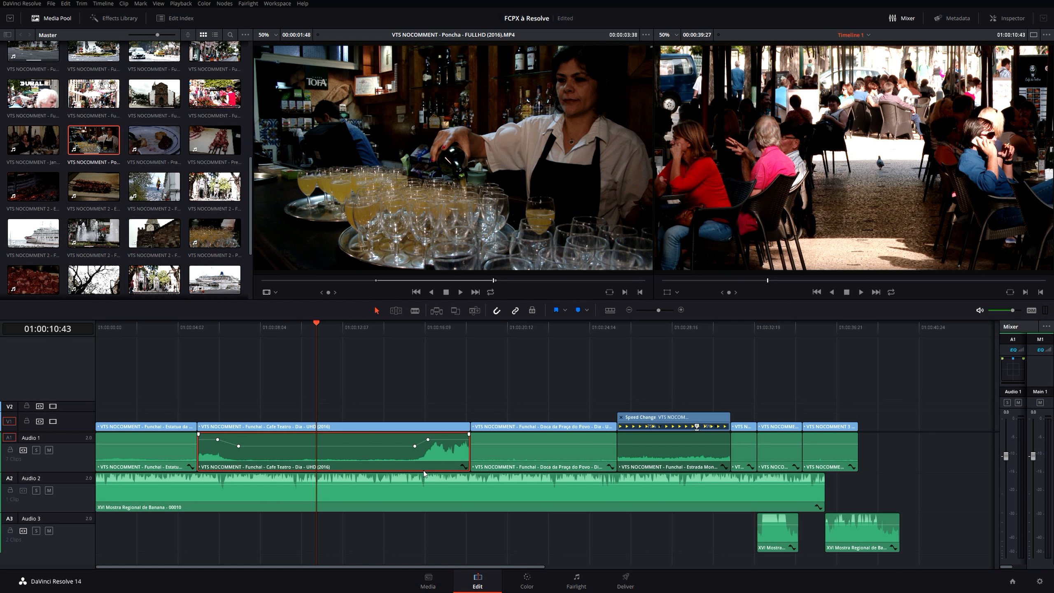
# Display the Cafe Teatro clip's volume curve and smooth the keyframe at 01:00:07:00 with an eased transition.
pyautogui.click(465, 468)
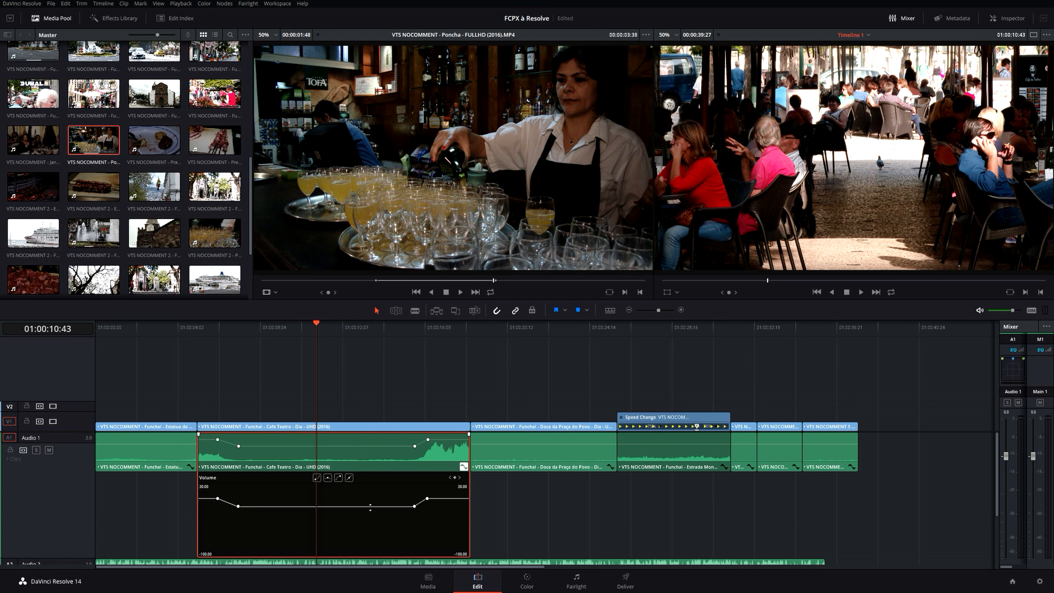
pyautogui.press('[')
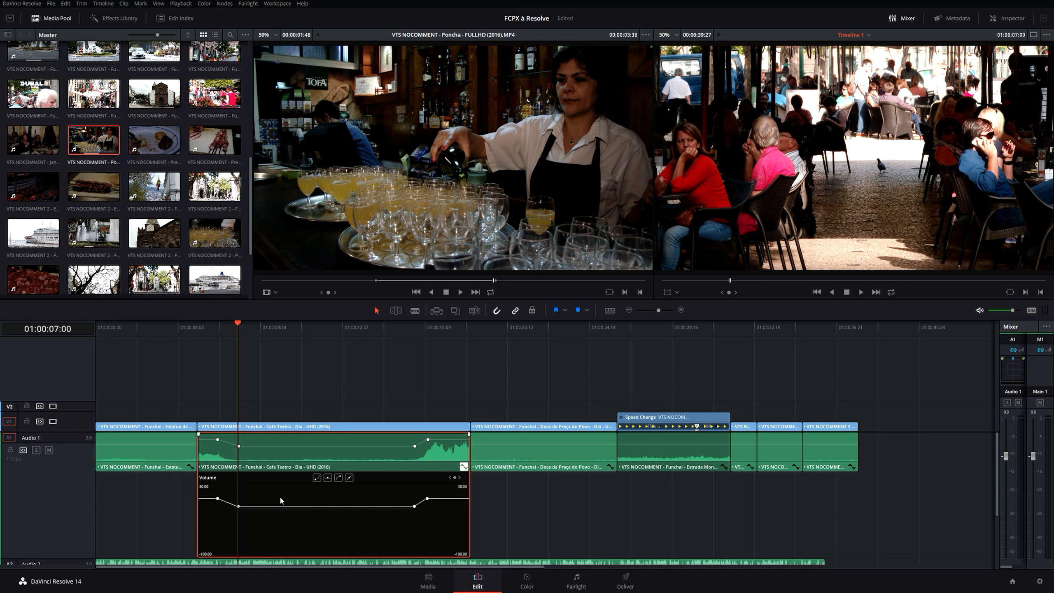
pyautogui.click(318, 479)
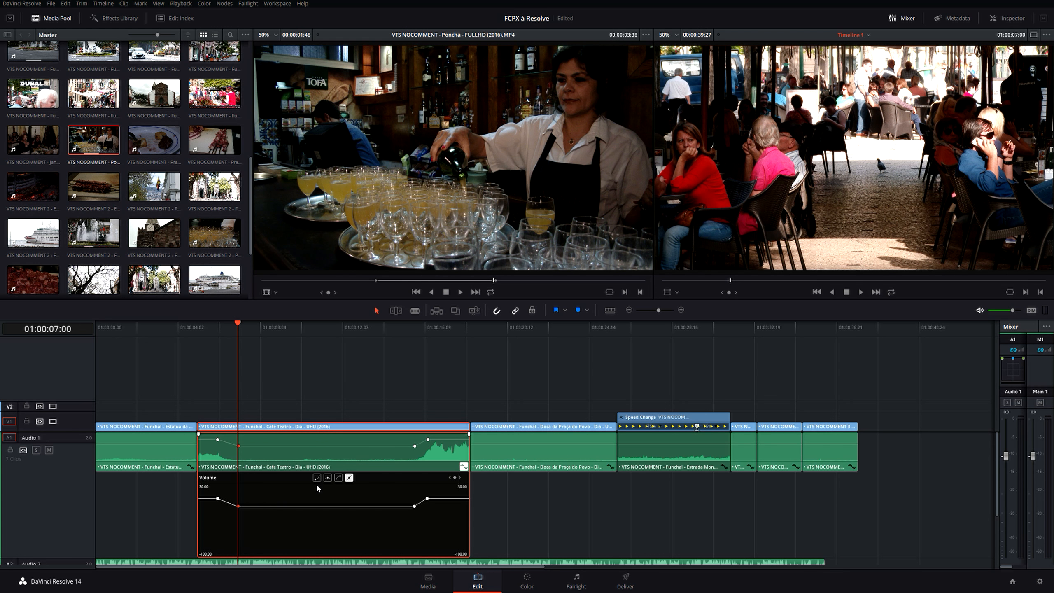
pyautogui.click(328, 478)
pyautogui.click(315, 535)
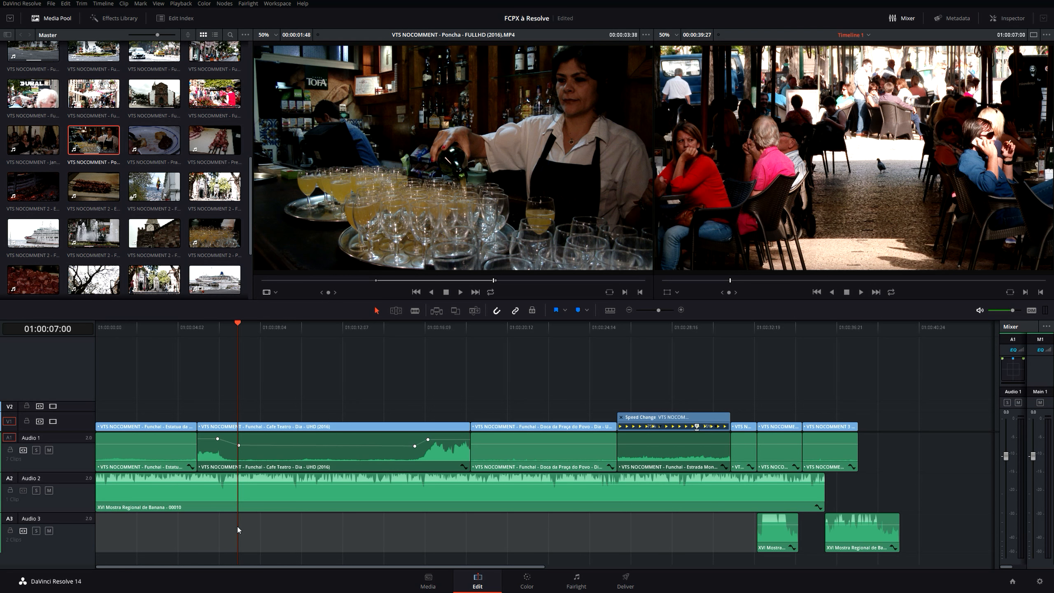
# Add two mono audio tracks below Audio 3 and set the microphone speech clip's audio attributes to Mono with 2 tracks.
pyautogui.rightClick(68, 559)
pyautogui.click(165, 484)
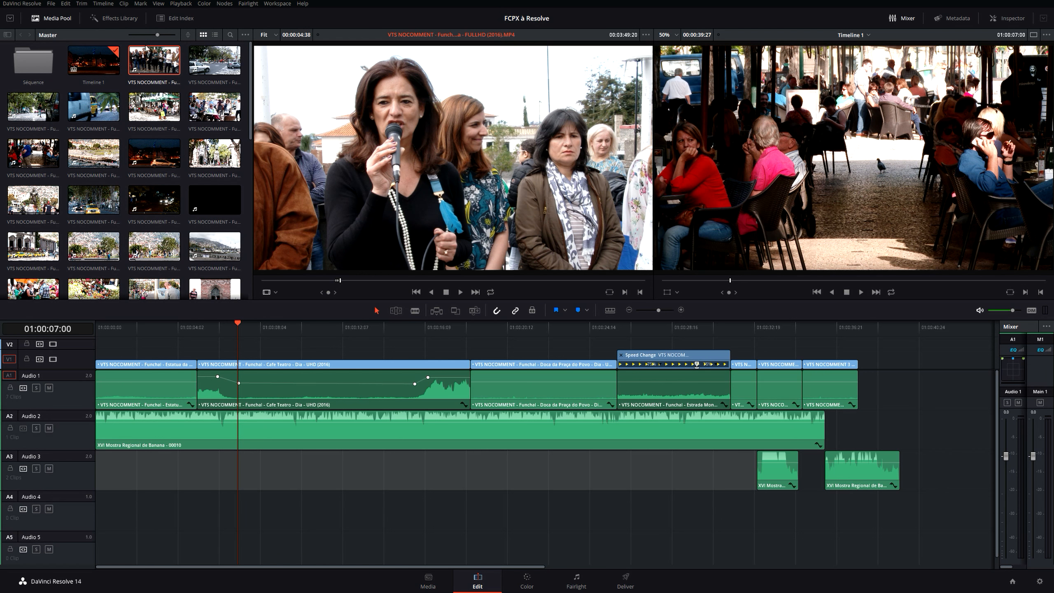
pyautogui.rightClick(154, 60)
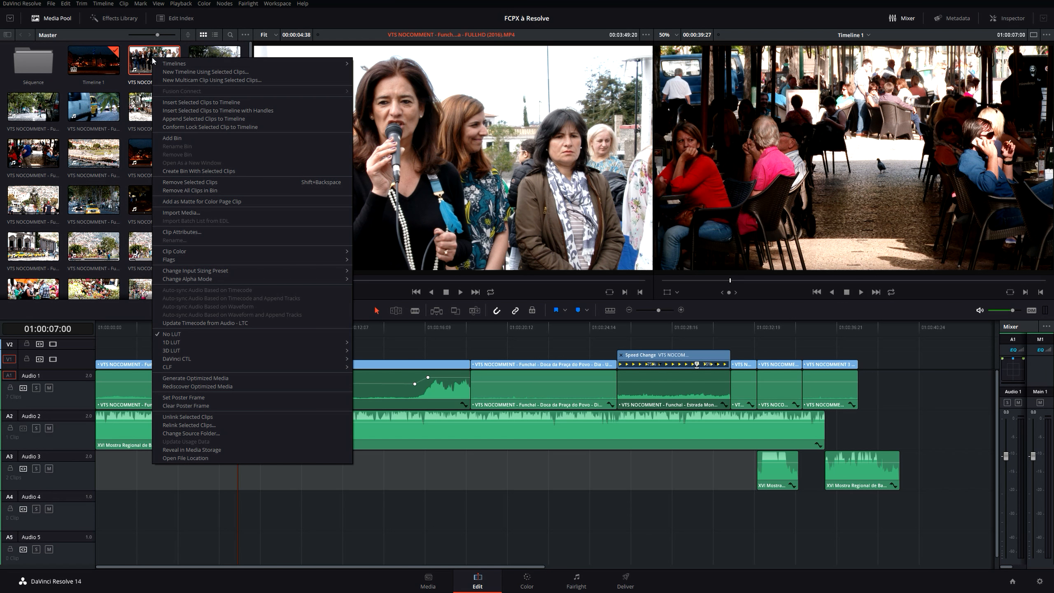
pyautogui.click(213, 228)
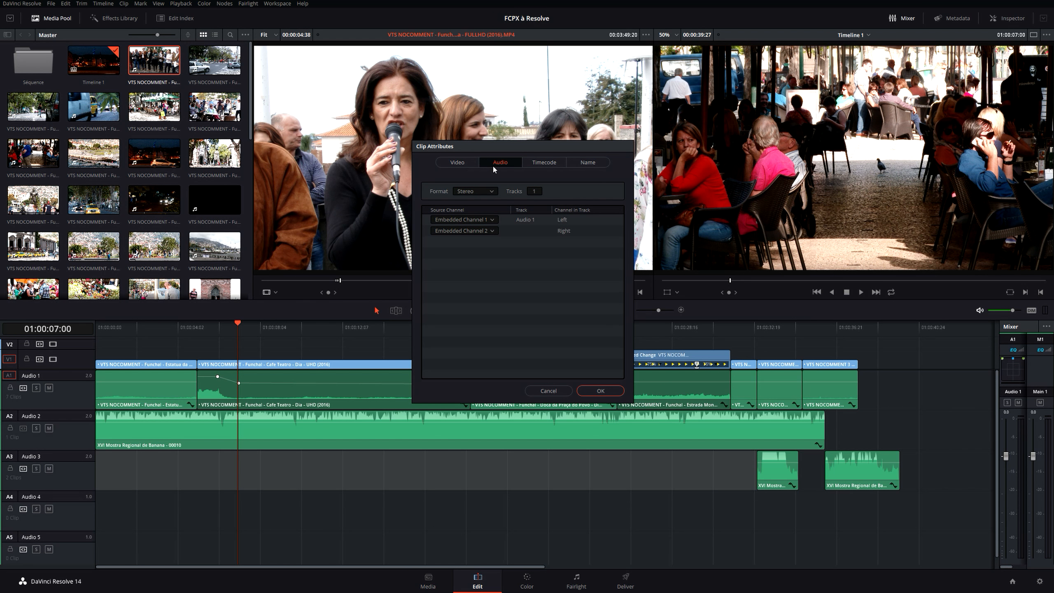
pyautogui.click(482, 193)
pyautogui.click(481, 203)
pyautogui.click(538, 194)
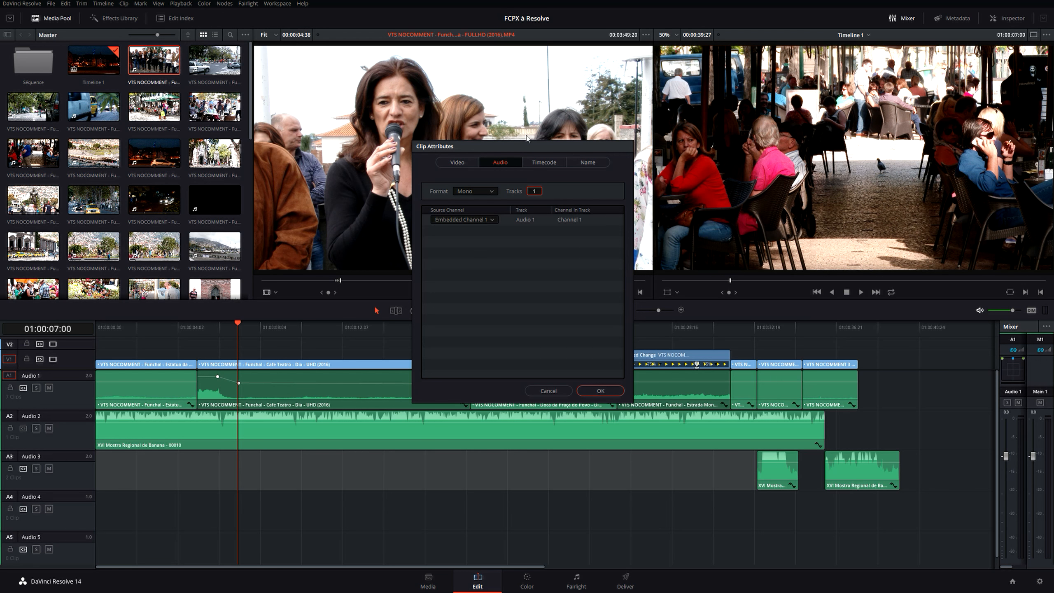
pyautogui.press('BackSpace')
pyautogui.write('2')
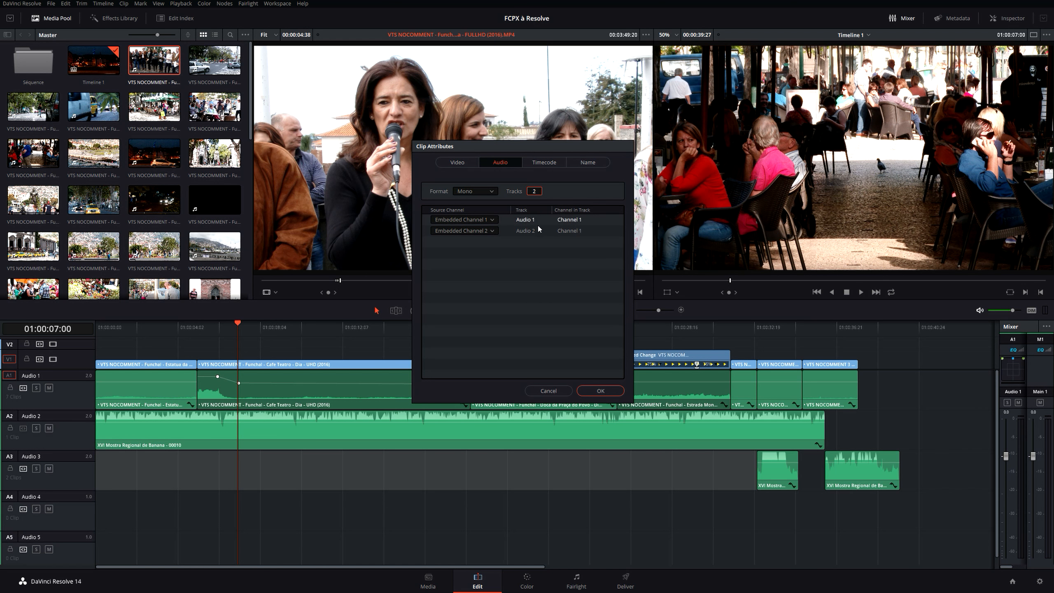
pyautogui.click(601, 391)
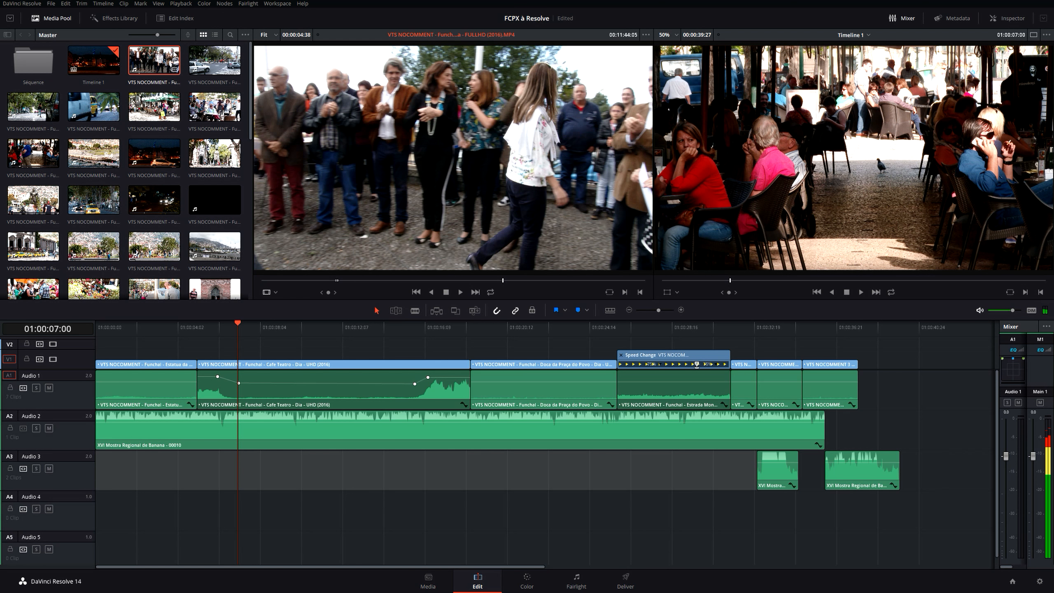
# Place the speech clip on Video 2 above the start of the Cafe Teatro clip, with its mono audio on Audio 4 and Audio 5.
pyautogui.moveTo(179, 52); pyautogui.dragTo(186, 522)
pyautogui.moveTo(196, 465); pyautogui.dragTo(182, 514)
pyautogui.press('Down')
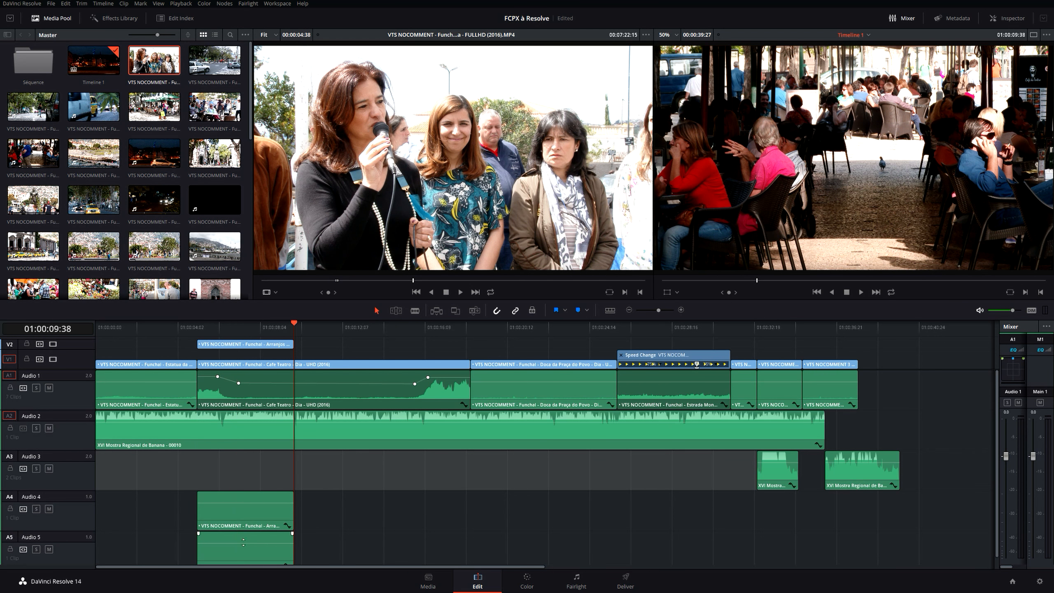
# Fade out the end of the Audio 2 music clip with a long fade and bend the fade curve upward.
pyautogui.click(790, 328)
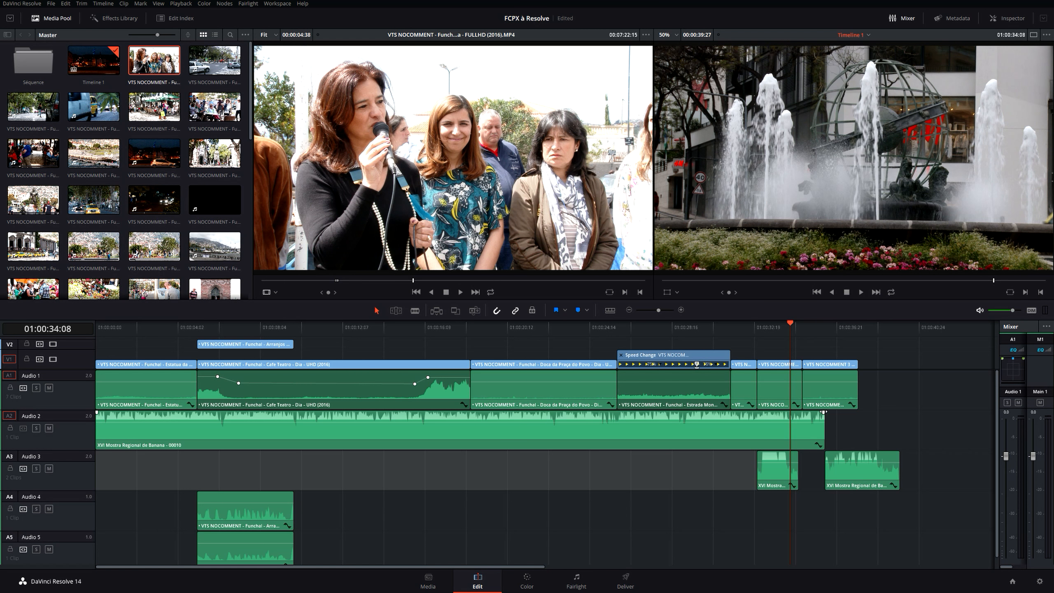
pyautogui.moveTo(824, 412); pyautogui.dragTo(740, 412)
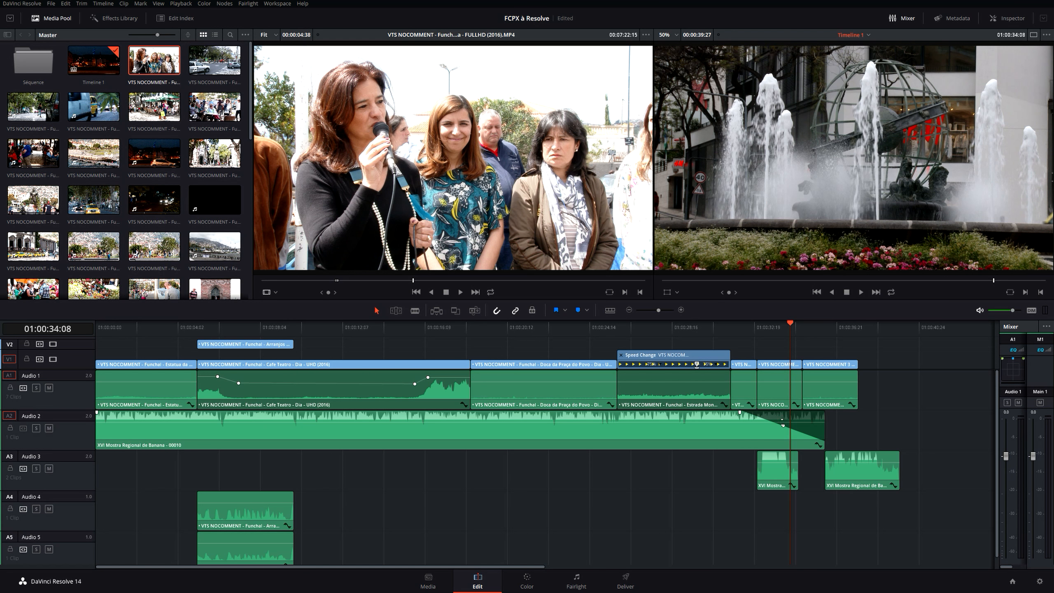
pyautogui.moveTo(783, 425); pyautogui.dragTo(789, 418)
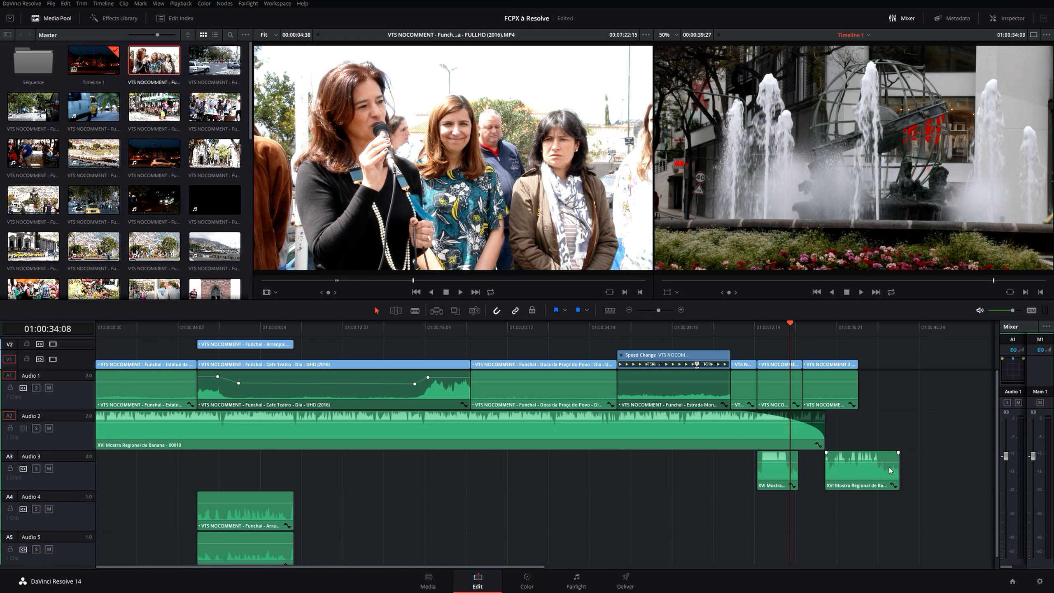
# Add a 12 frame Cross Fade -3 dB to the end of the last Audio 3 clip and adjust that clip's end.
pyautogui.rightClick(898, 469)
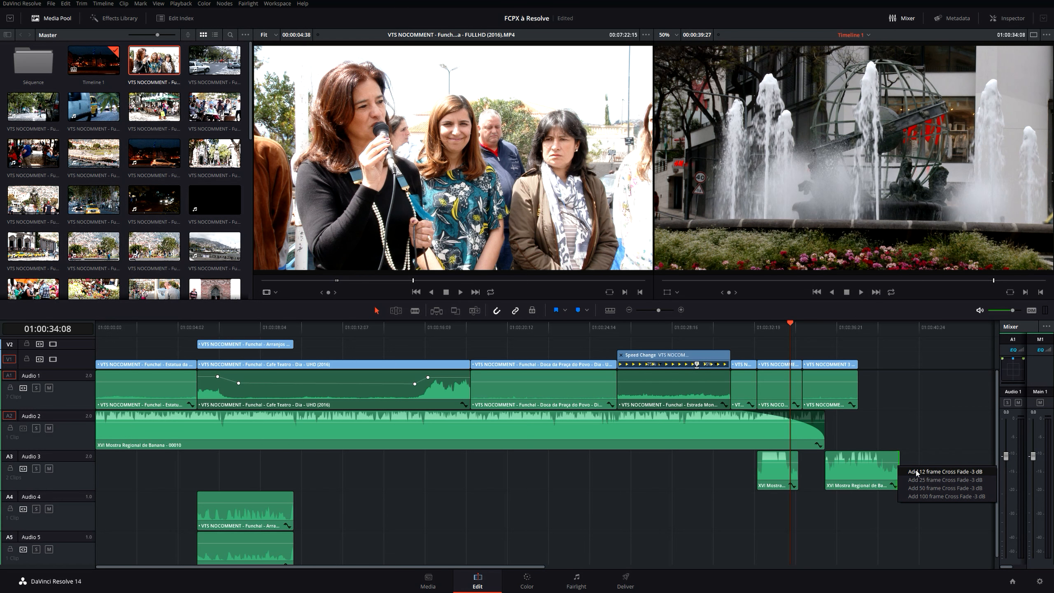
pyautogui.click(916, 472)
pyautogui.moveTo(898, 467); pyautogui.dragTo(899, 465)
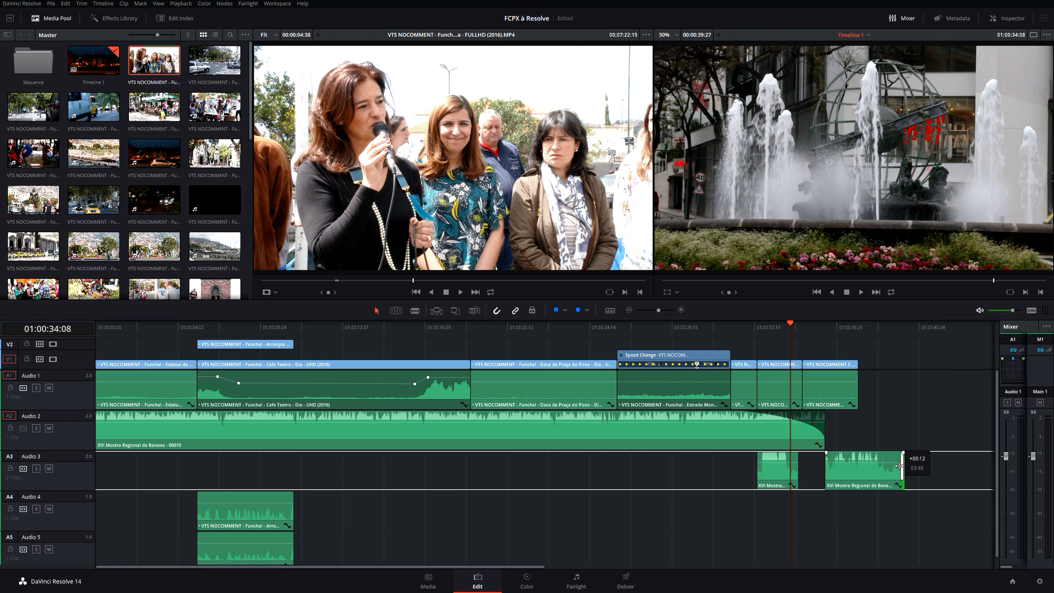
pyautogui.moveTo(899, 466); pyautogui.dragTo(899, 465)
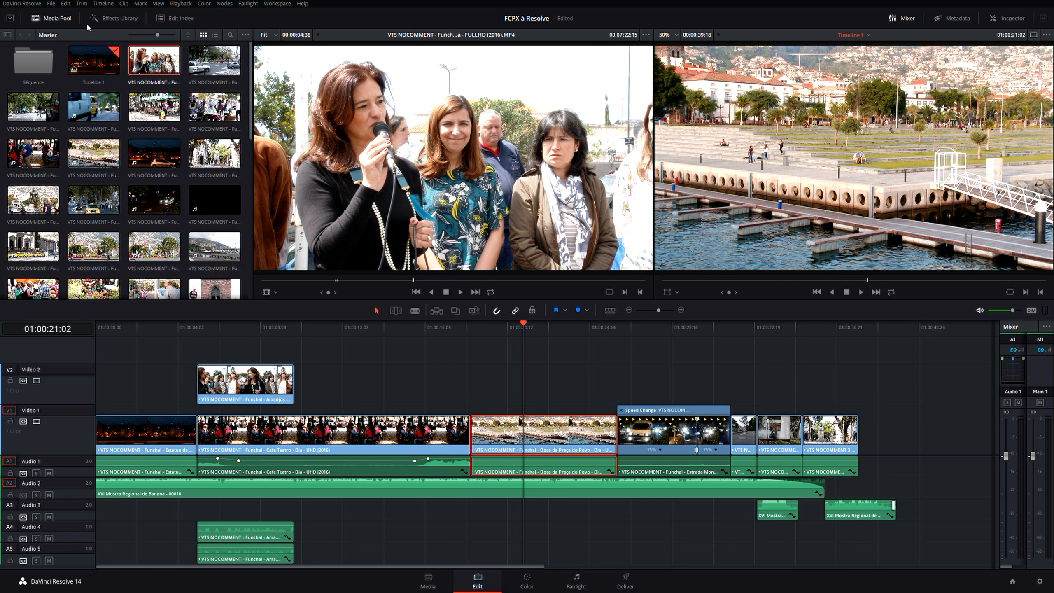
# Apply the Gaussian Blur filter from the OpenFX effects to the Doca da Praça do Povo clip on Video 1.
pyautogui.click(112, 20)
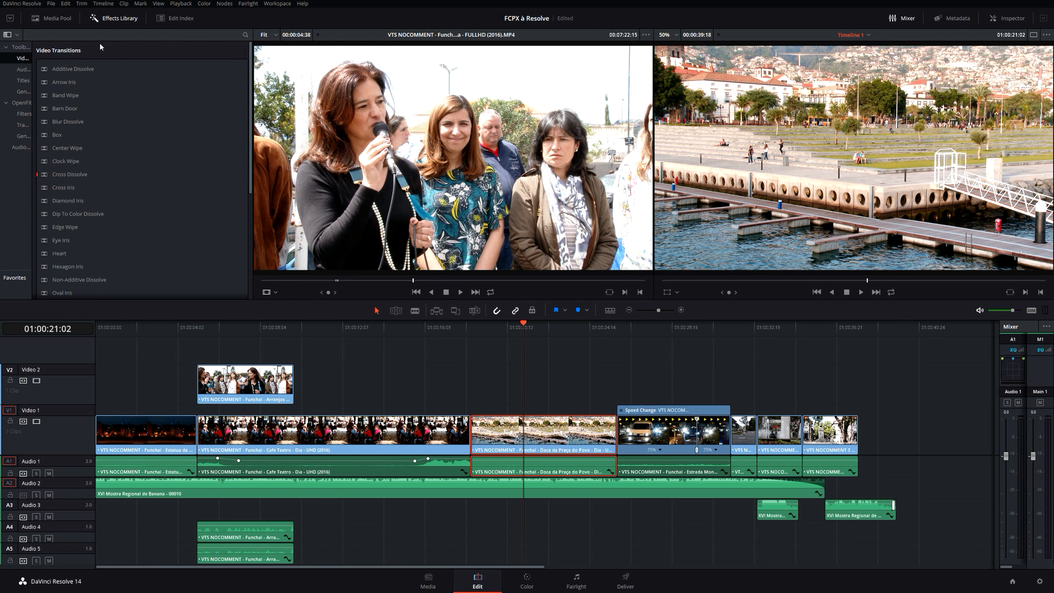
pyautogui.moveTo(30, 46); pyautogui.dragTo(78, 48)
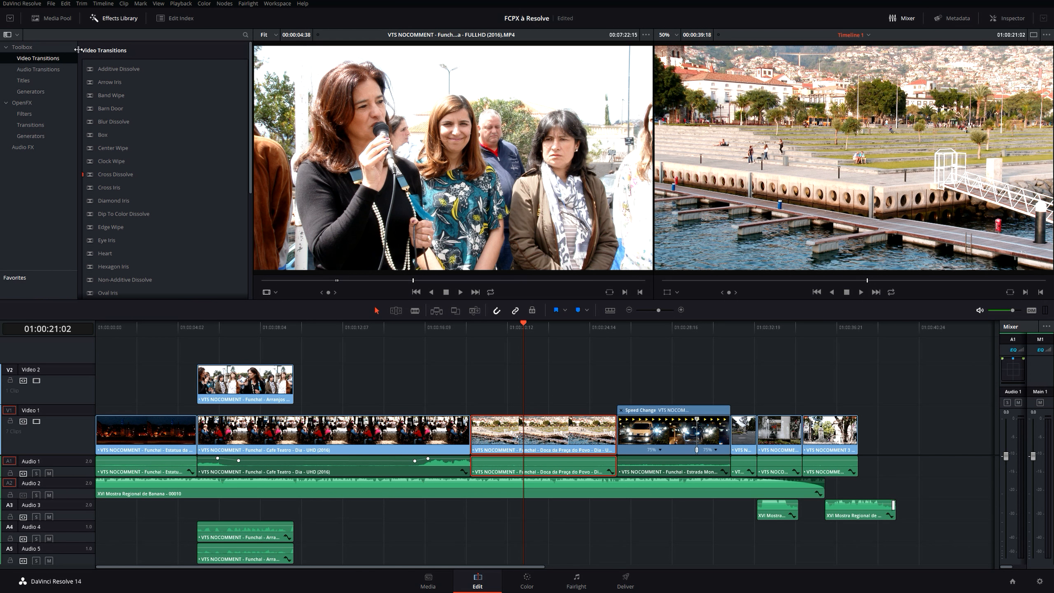
pyautogui.click(47, 69)
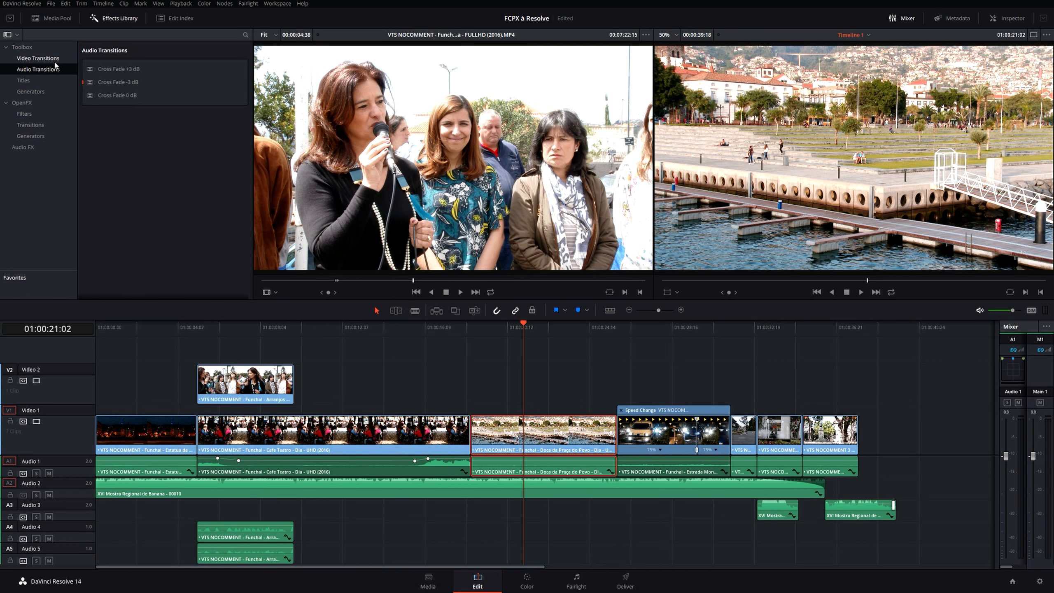
pyautogui.click(24, 113)
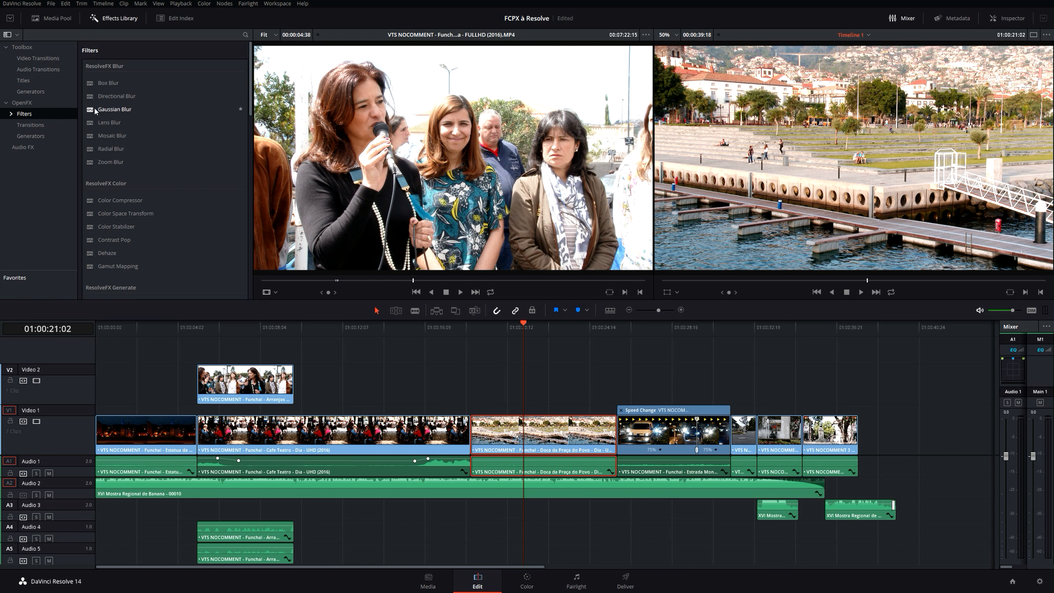
pyautogui.moveTo(90, 112); pyautogui.dragTo(526, 441)
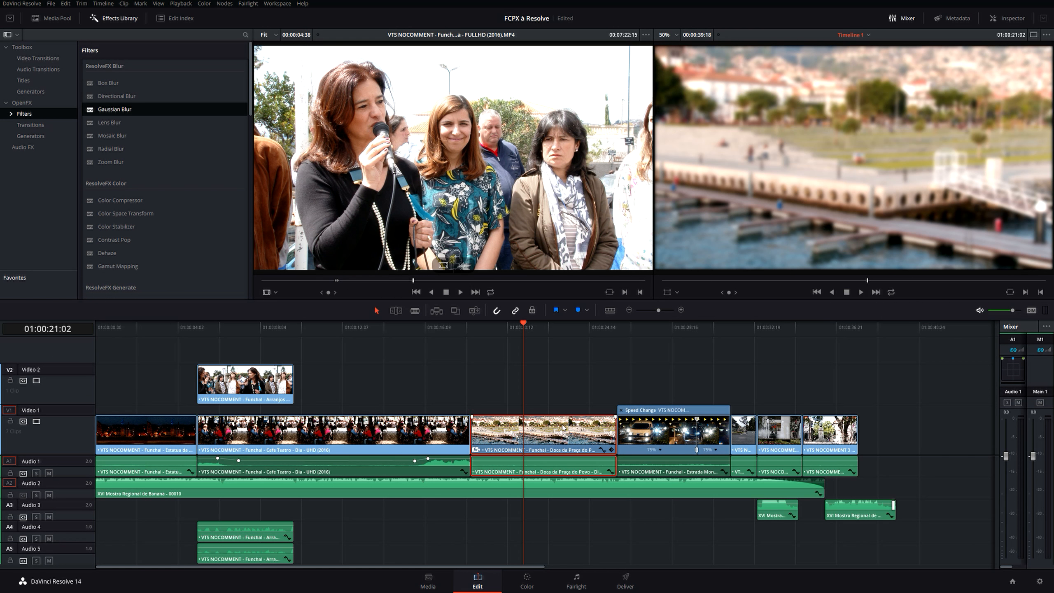
# Inspect the OpenFX parameters of the Gaussian Blur on the Doca da Praça do Povo clip.
pyautogui.click(1013, 18)
pyautogui.scroll(10, 989, 175)
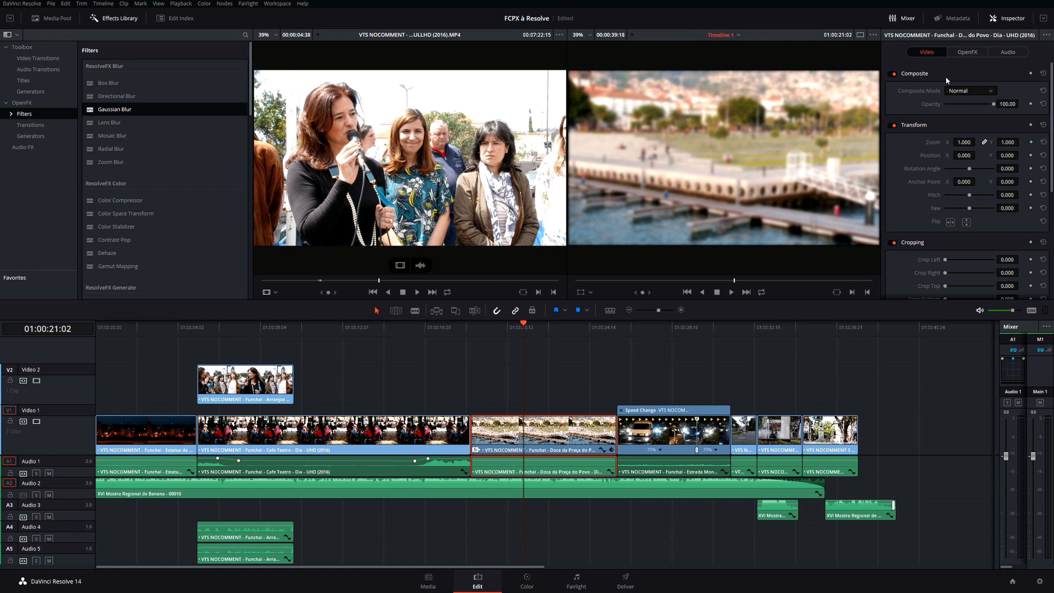
pyautogui.click(975, 52)
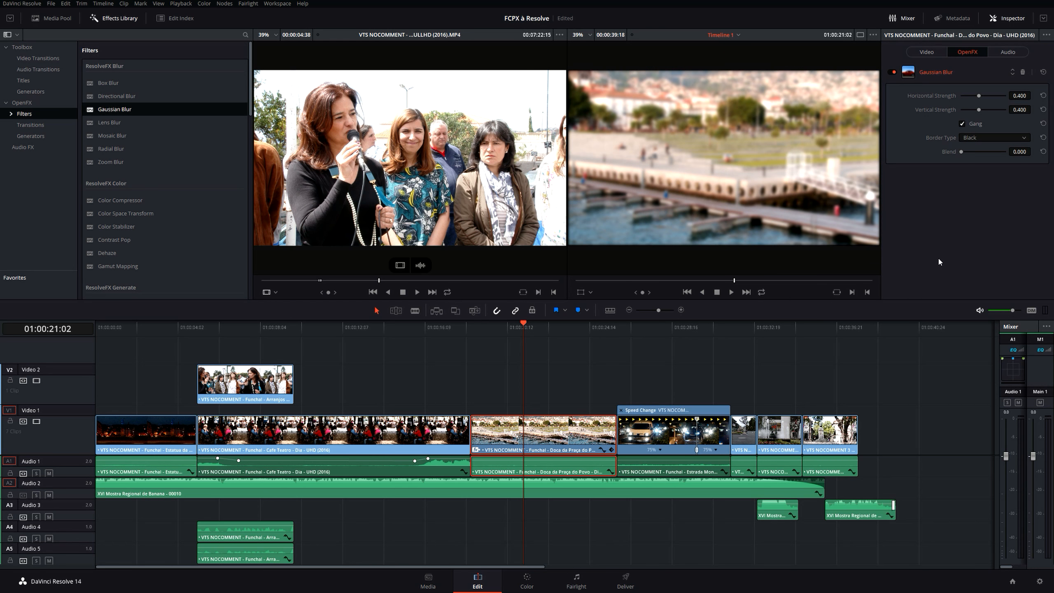
# Add a Blur Dissolve video transition at the cut after the speed-changed night road clip on Video 1 and select it to show its settings.
pyautogui.click(683, 376)
pyautogui.moveTo(718, 327); pyautogui.dragTo(730, 329)
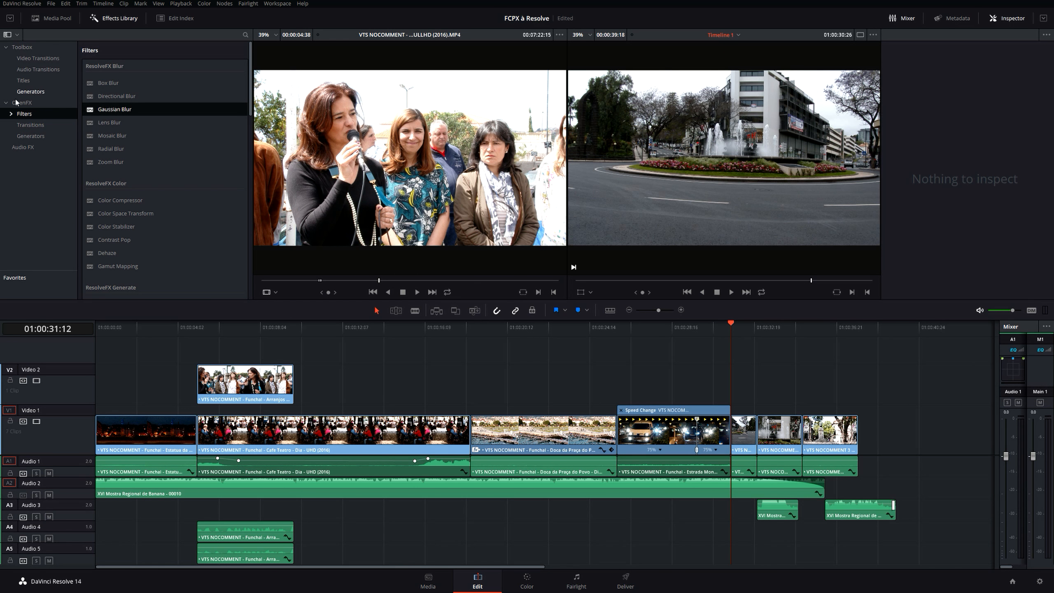
pyautogui.click(42, 59)
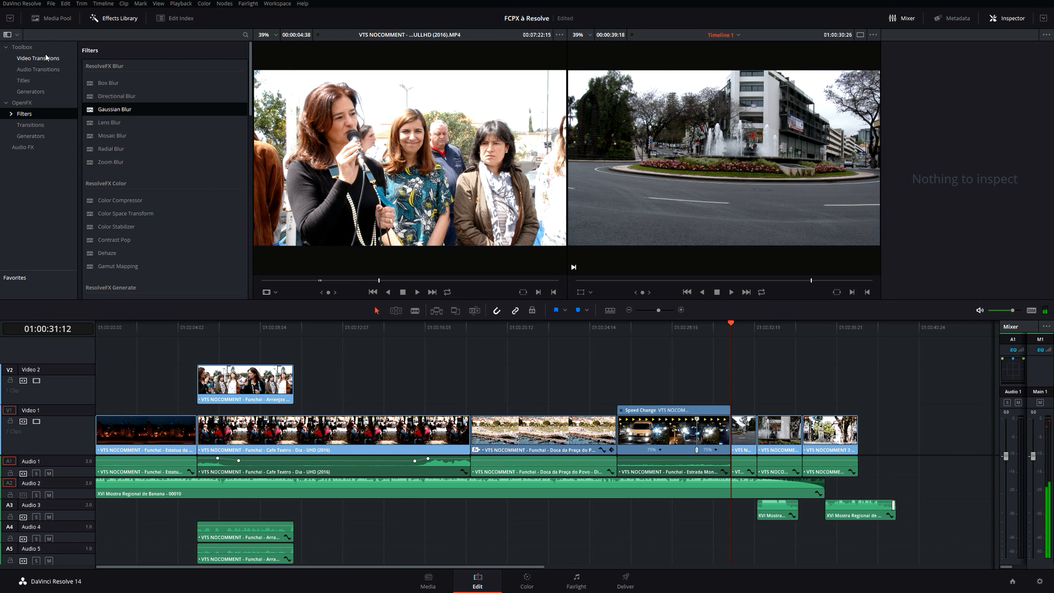
pyautogui.moveTo(113, 121); pyautogui.dragTo(730, 430)
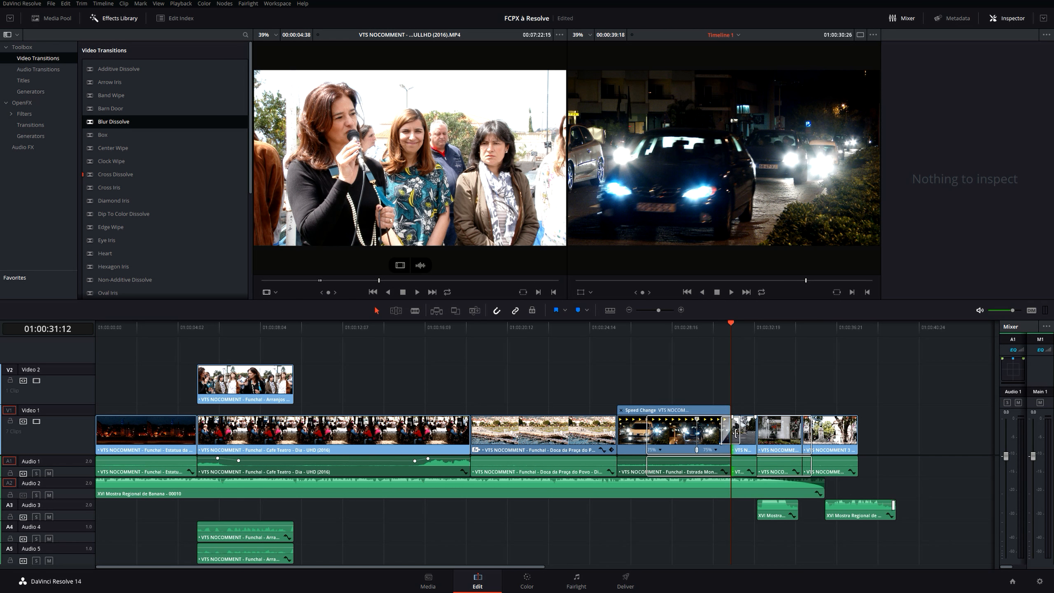
pyautogui.click(734, 436)
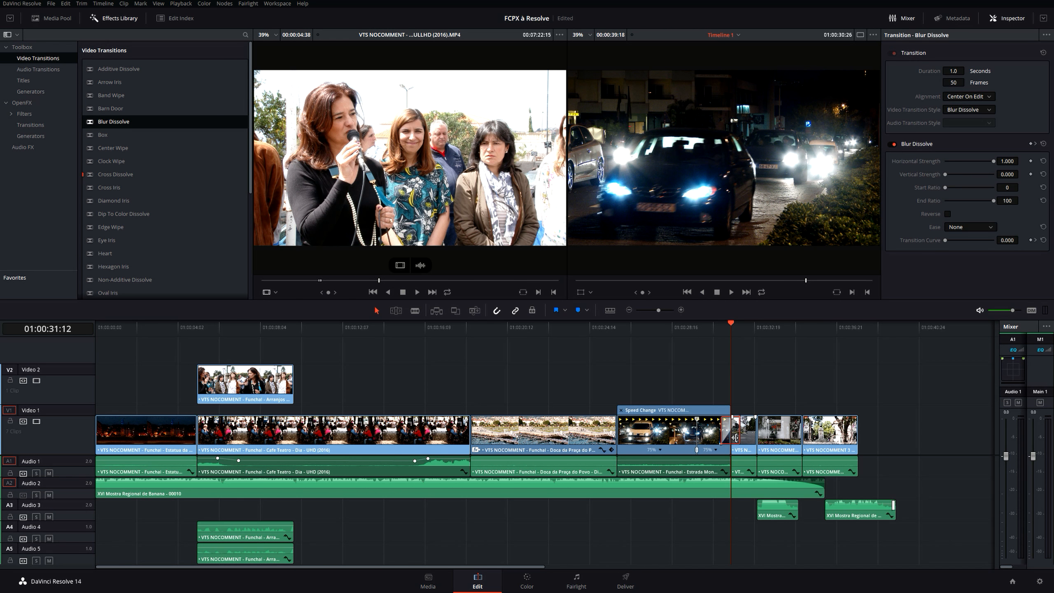